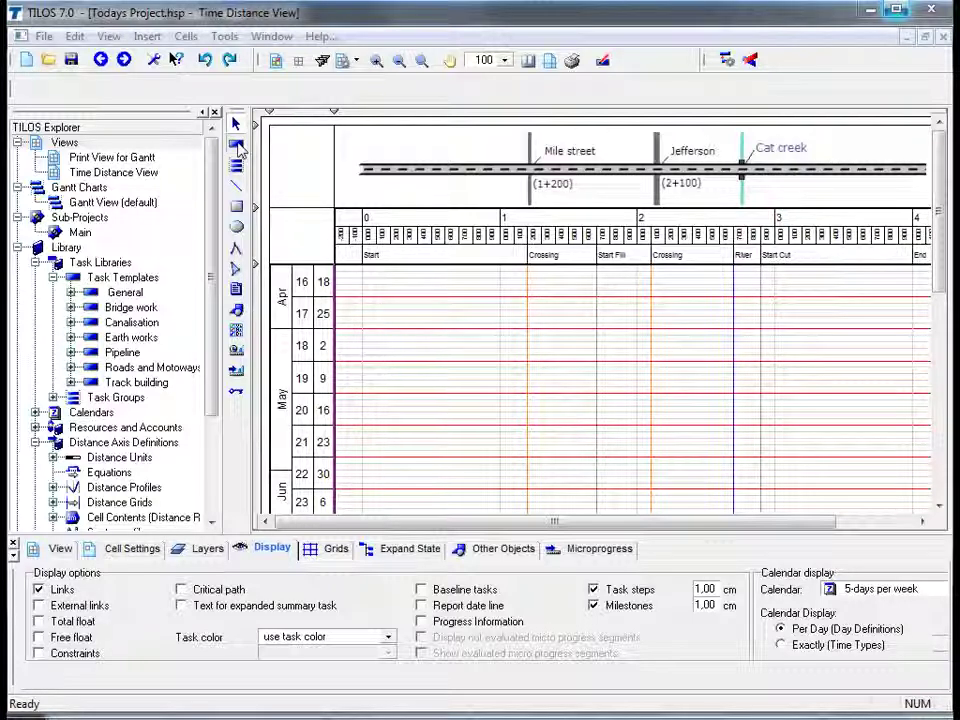
- Start a new task and choose the Clear & Fences template from the Pipeline group
click(237, 144)
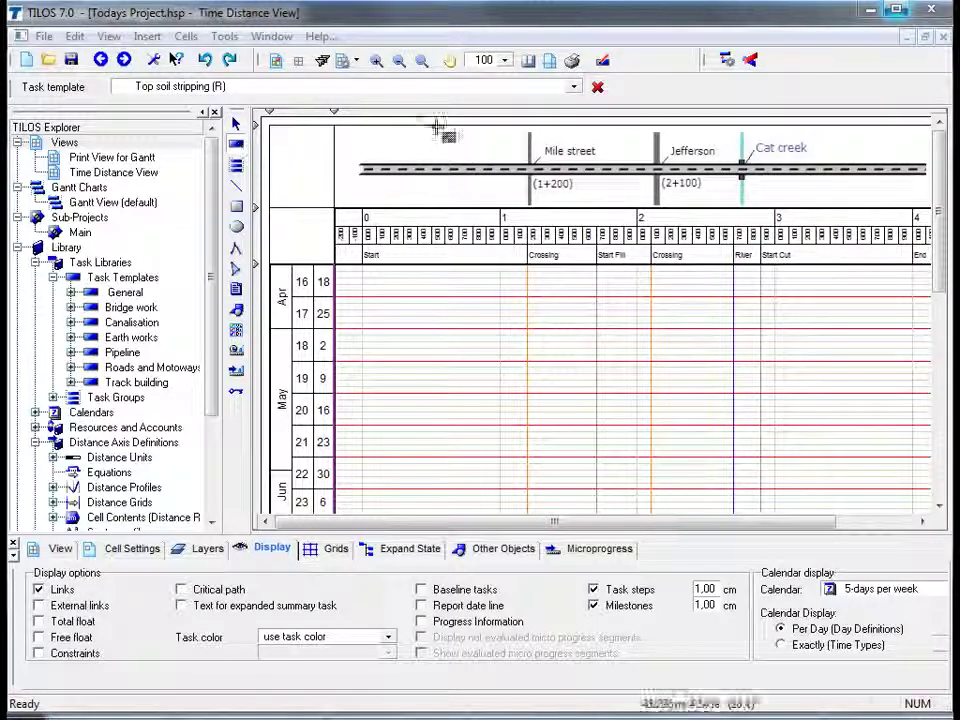
click(574, 87)
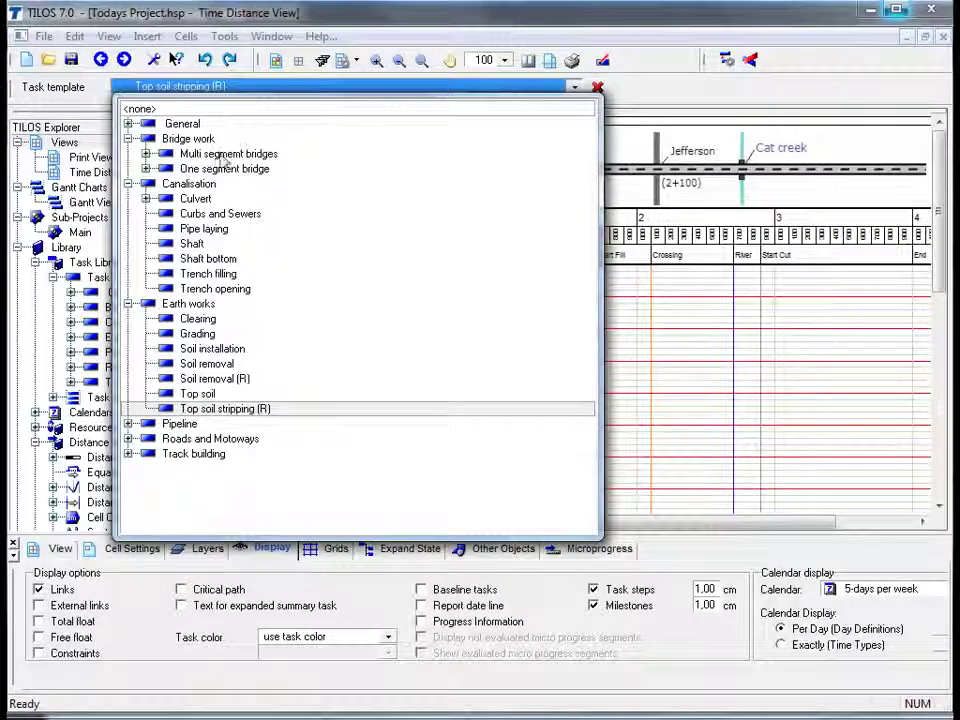
click(146, 154)
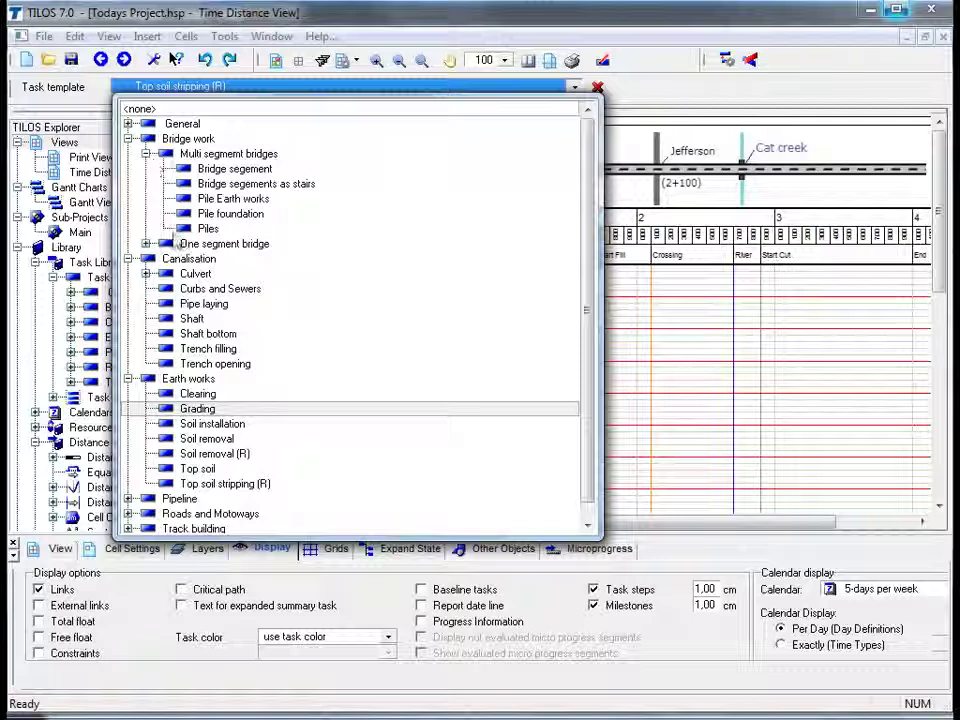
click(128, 259)
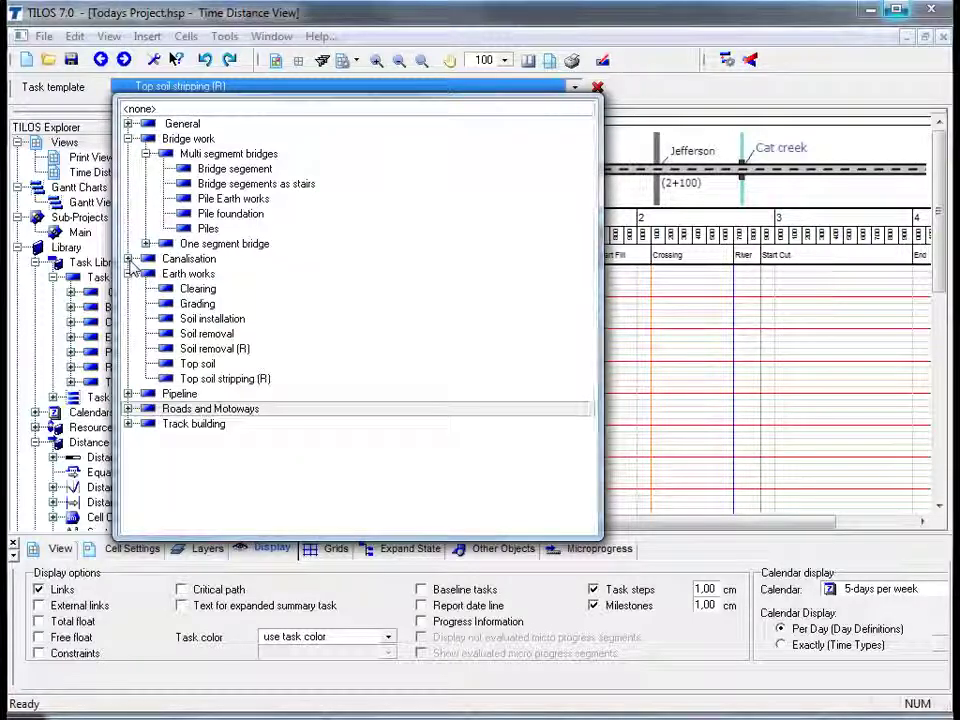
click(128, 394)
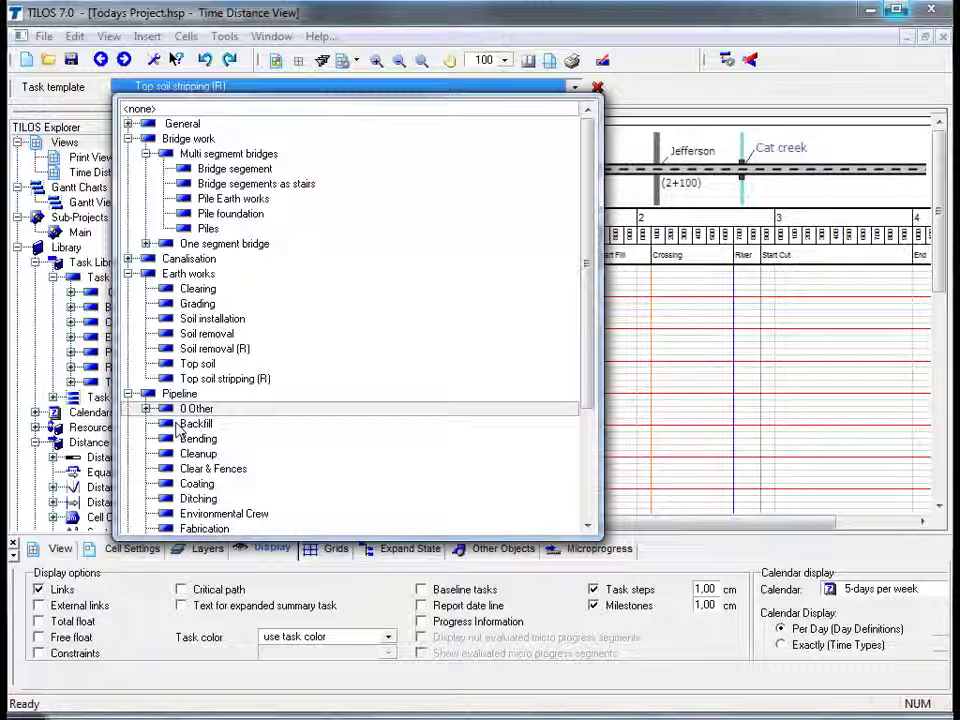
click(190, 468)
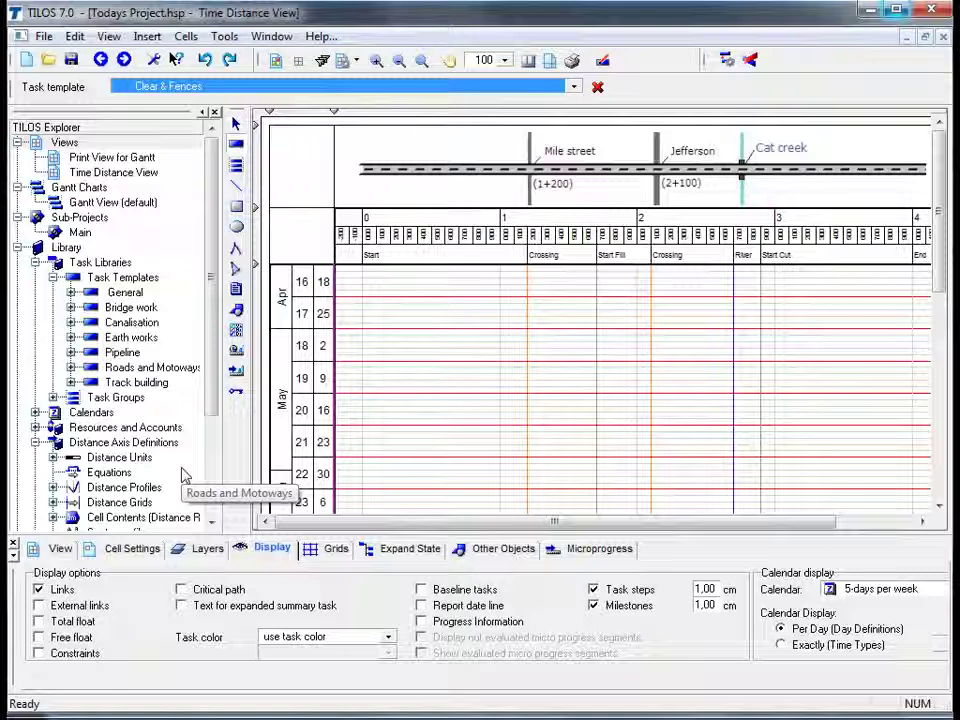
- Set the task template to none and draw a task from distance 0 to 2.700, running from 25.04.2011 to 16.05.2011
click(576, 87)
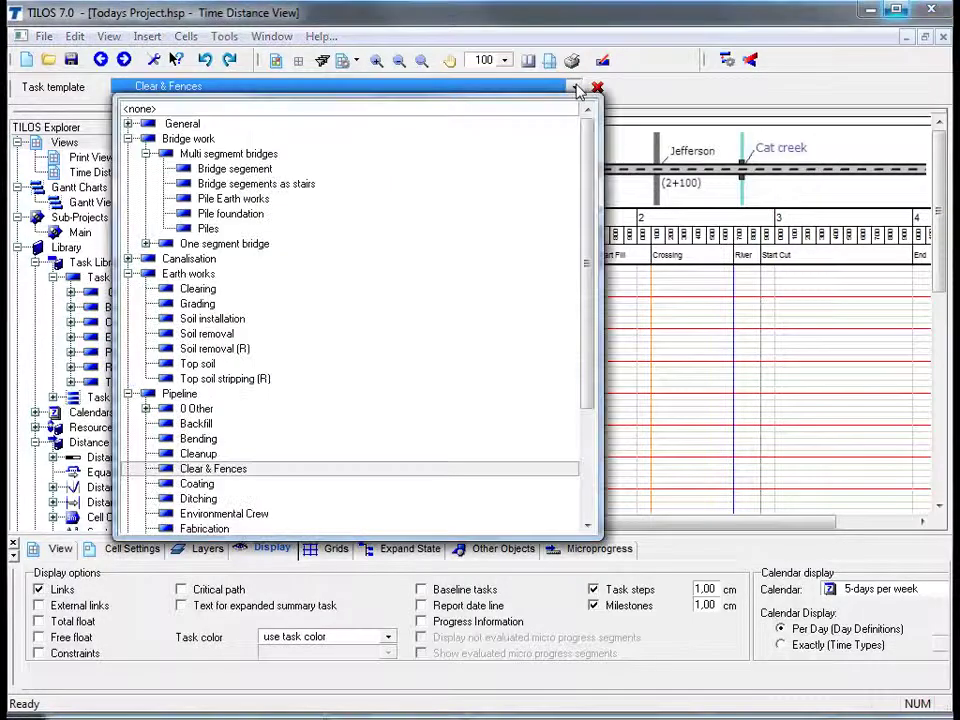
click(523, 109)
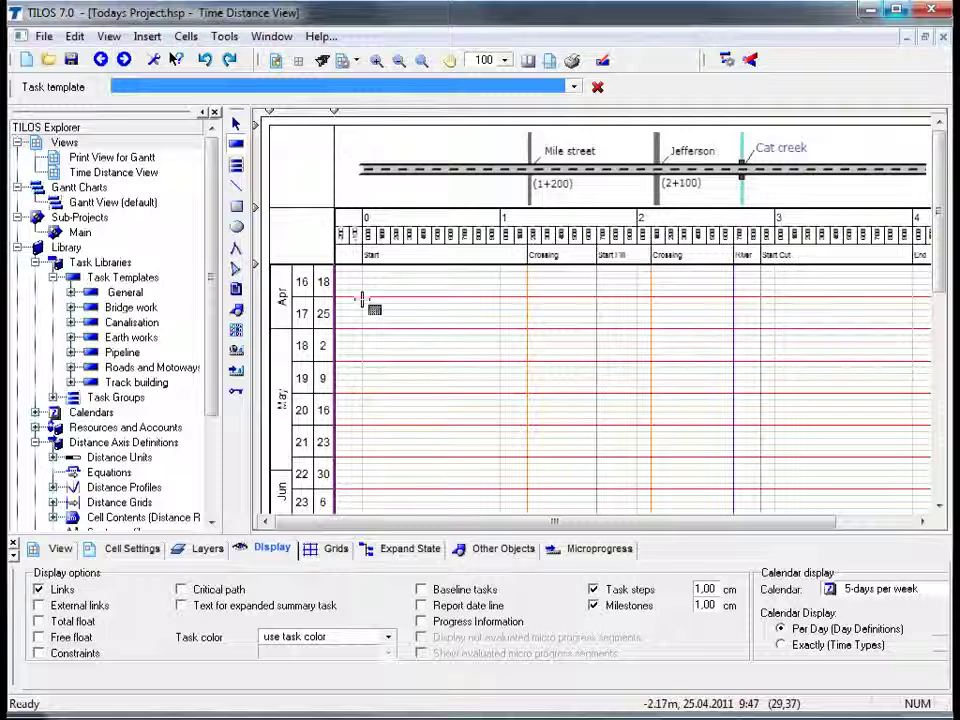
drag(362, 298, 733, 398)
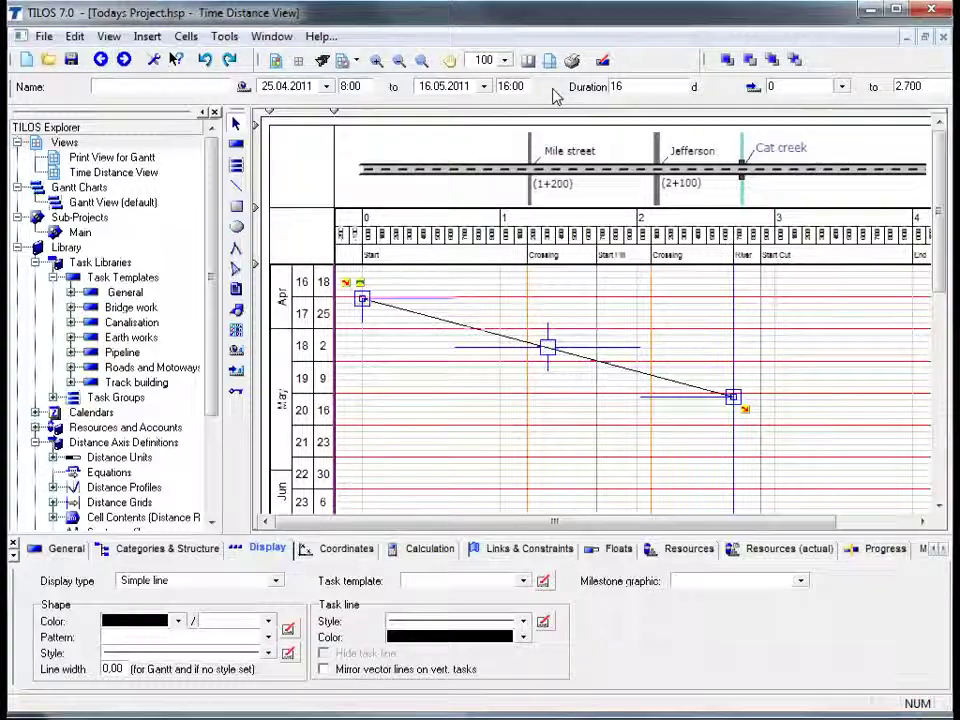
- Set the task's duration to 20 days and its end distance to 2.800
double_click(616, 86)
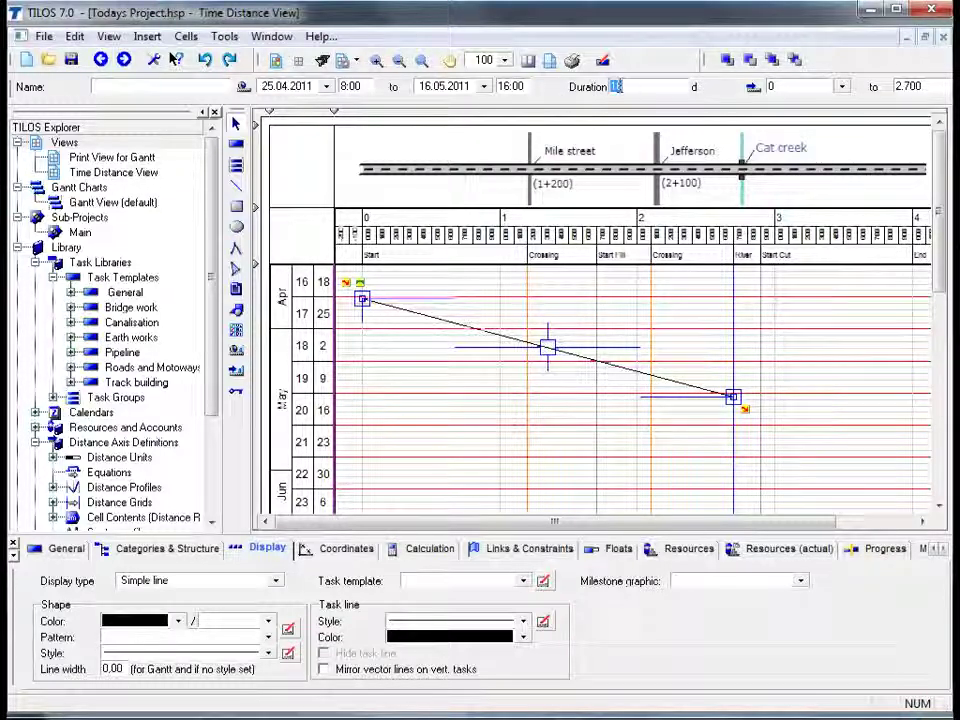
text(20)
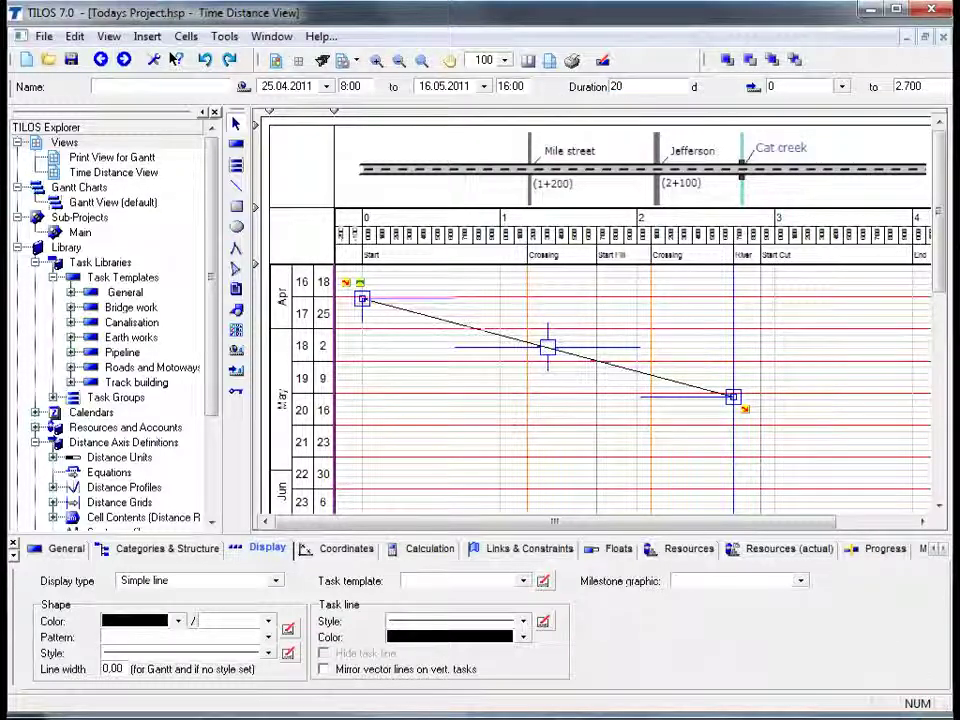
key(Return)
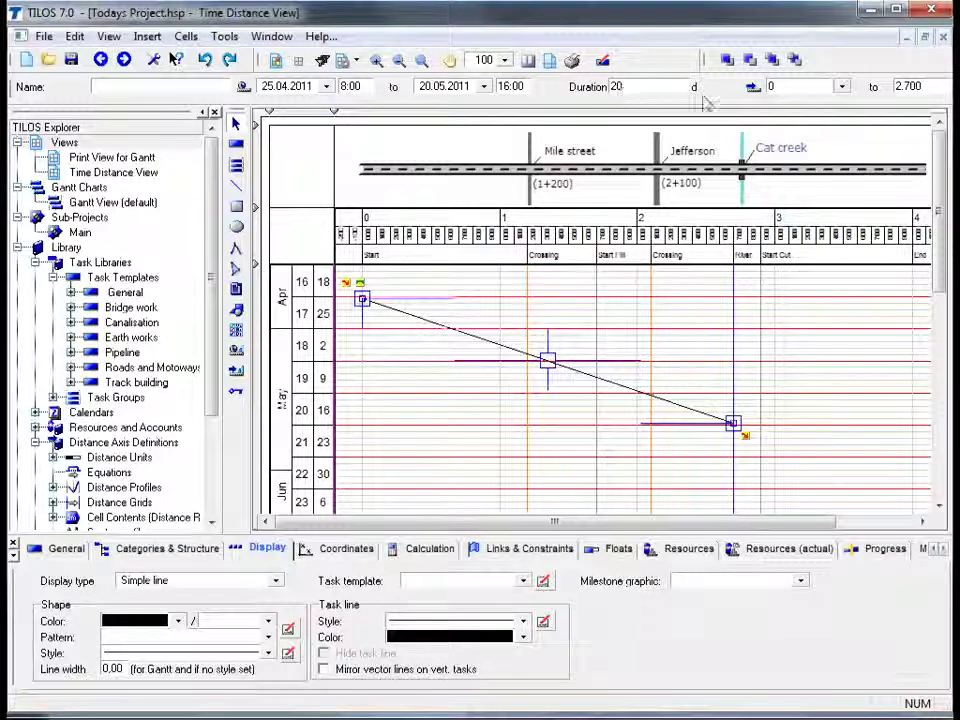
double_click(931, 88)
text(2800)
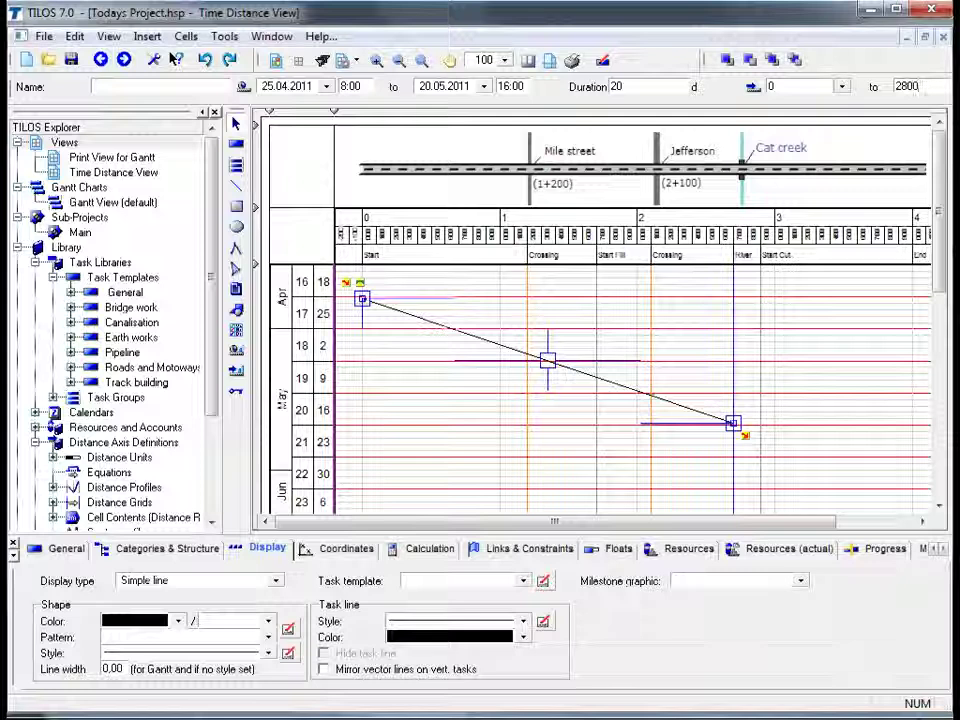
key(Return)
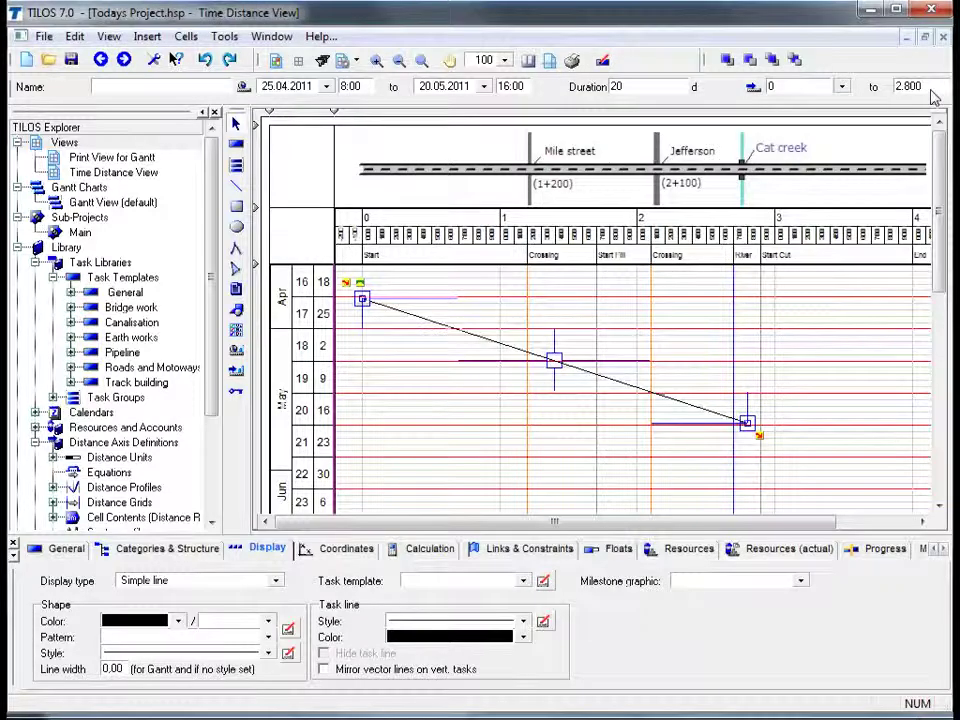
- Move the task's end point back to distance 2.700 on 16.05.2011, for a duration of 16 days
click(702, 425)
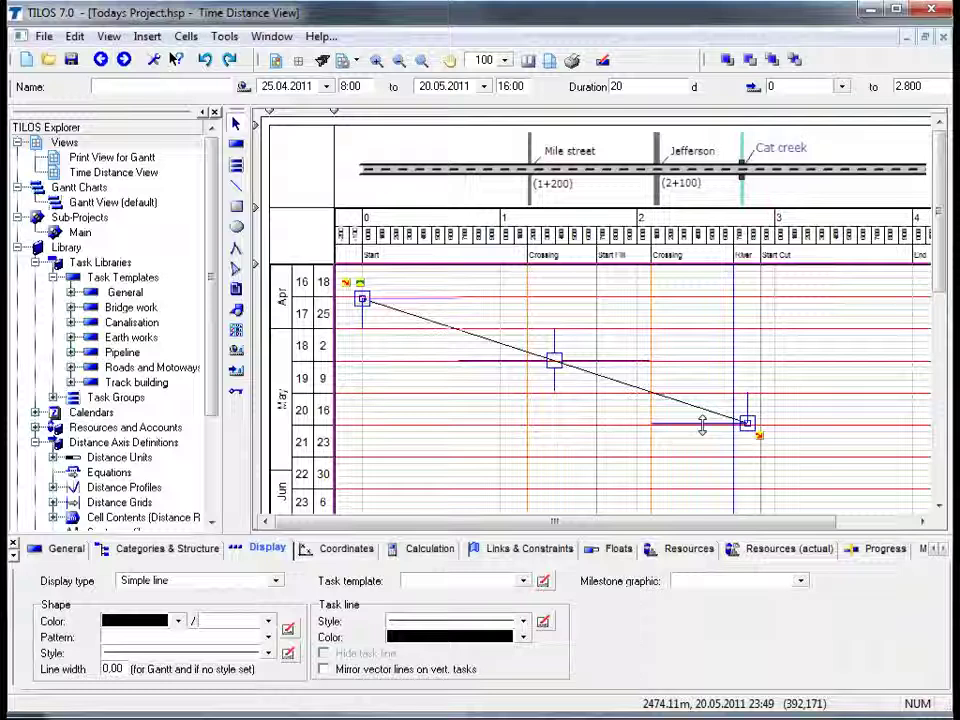
drag(702, 425, 734, 382)
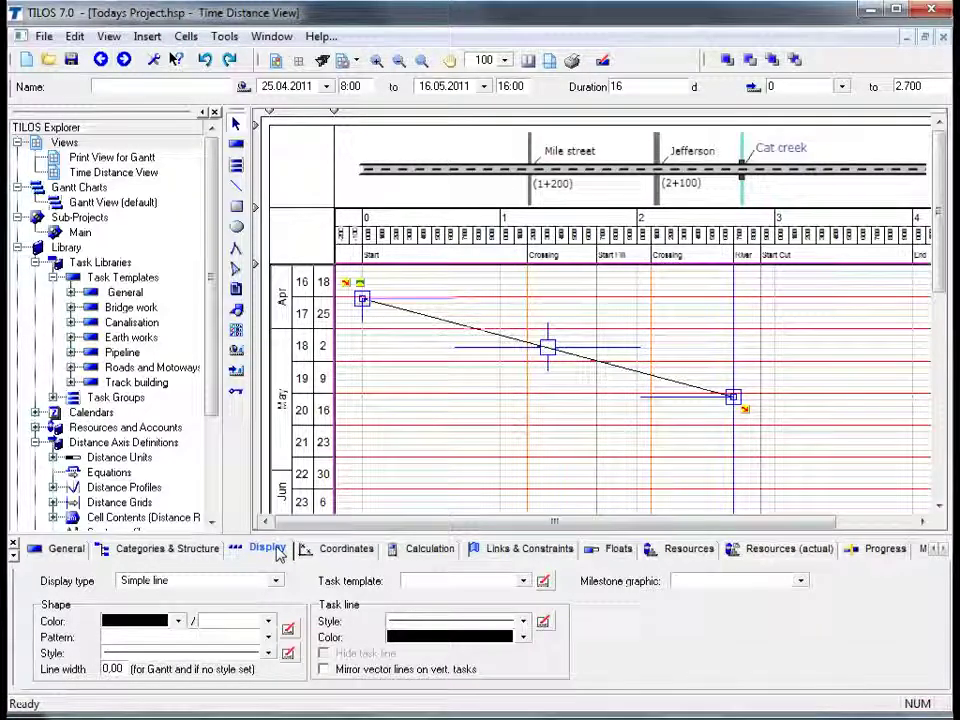
- Name the drawn task "Top soil stripping"
click(78, 552)
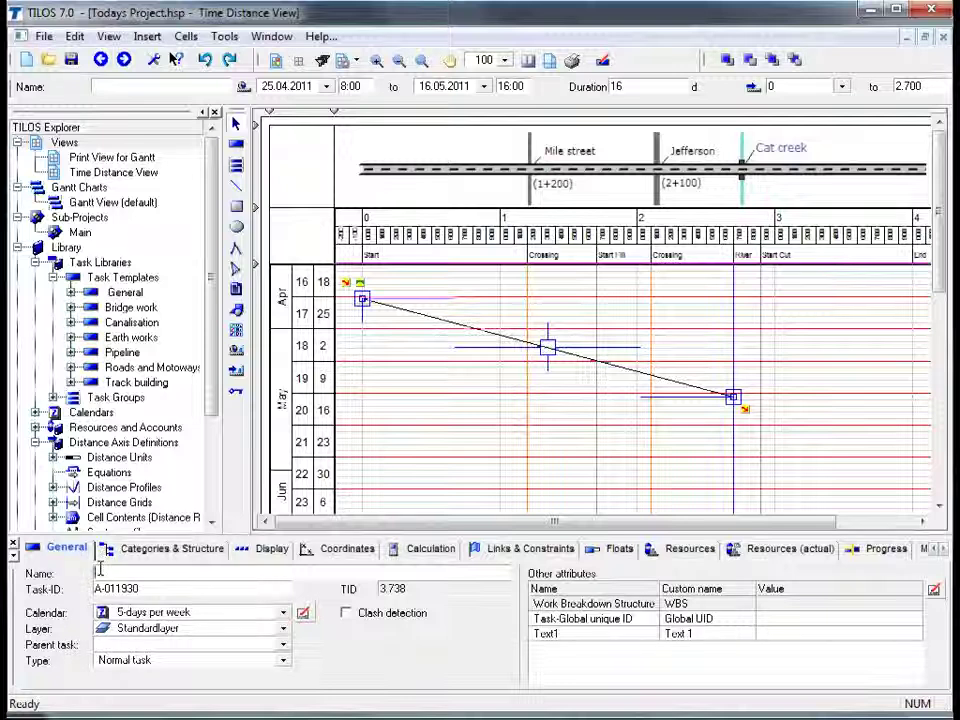
click(100, 569)
text(Top soil stripping)
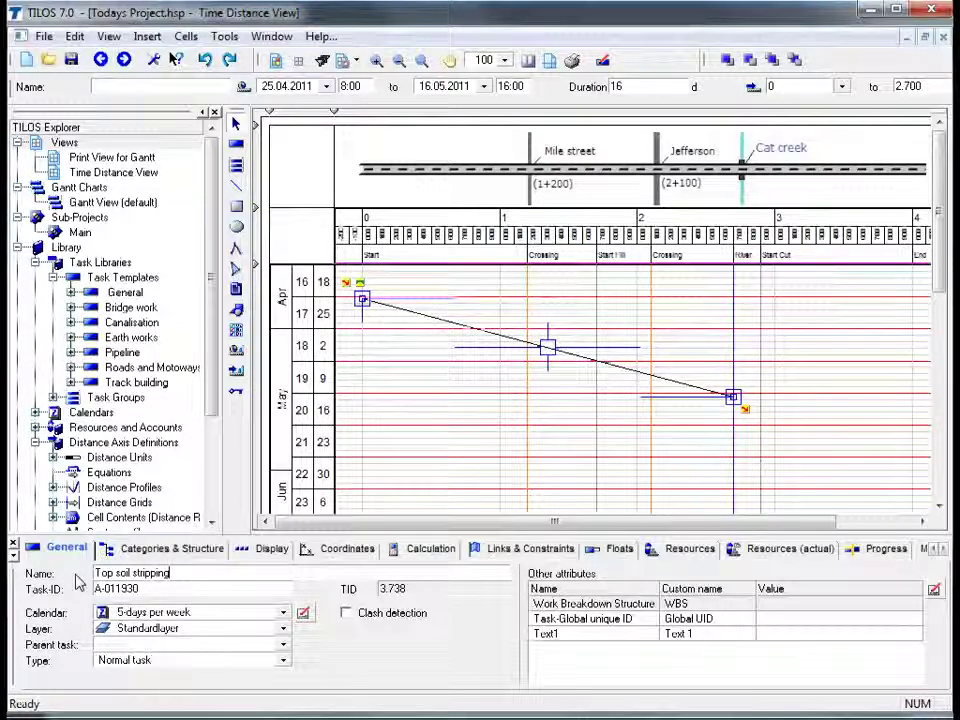
key(Return)
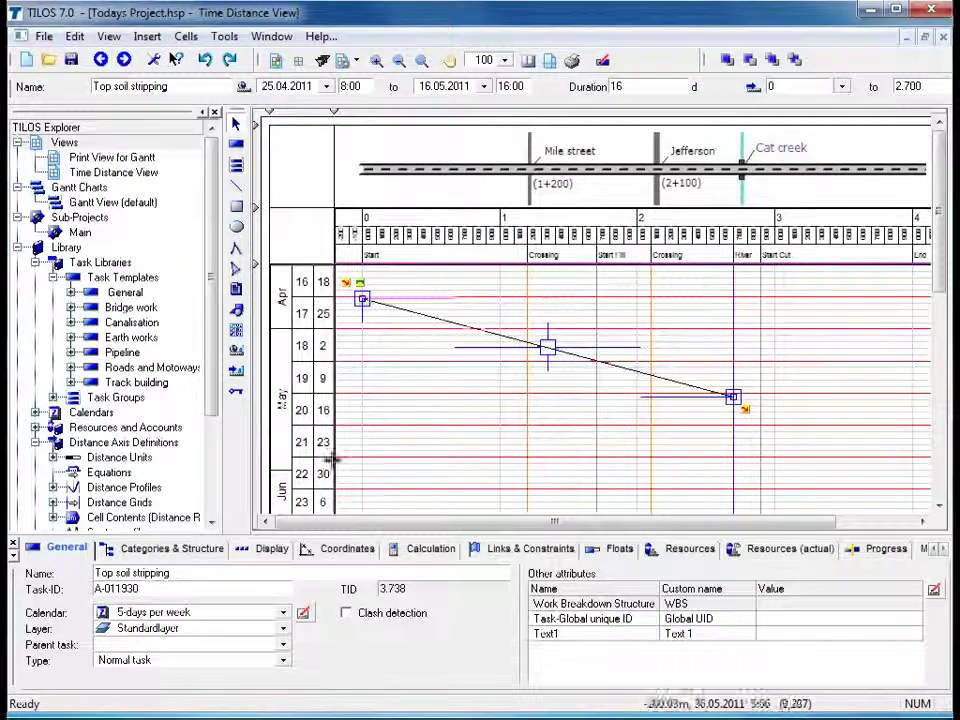
- Set the task's display type to Parallelogram (distance) and deselect the task to view its shape
click(274, 553)
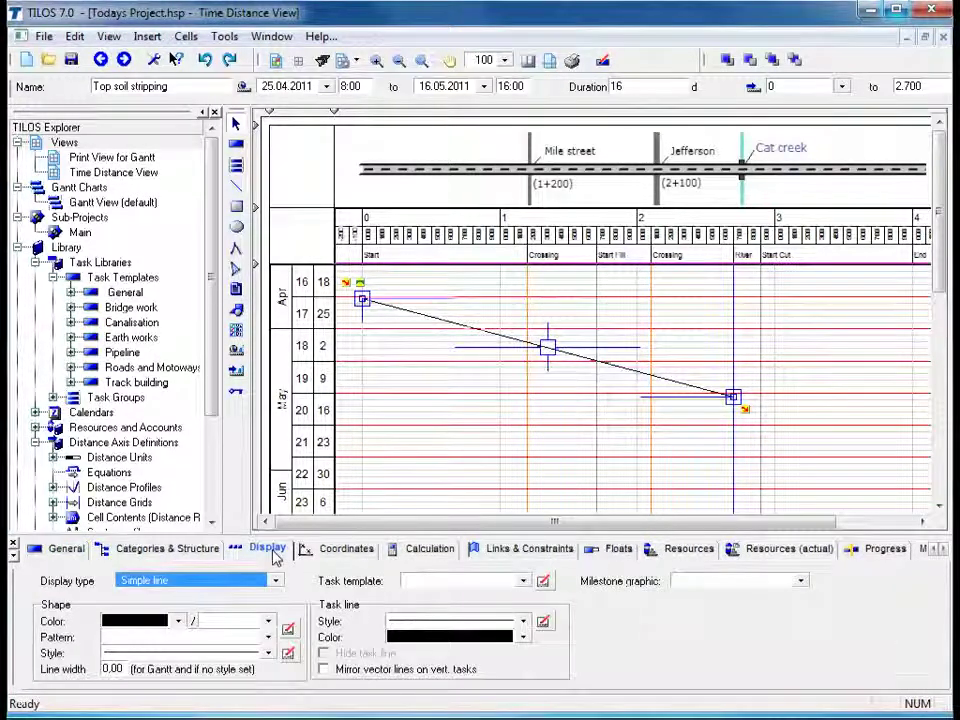
click(280, 584)
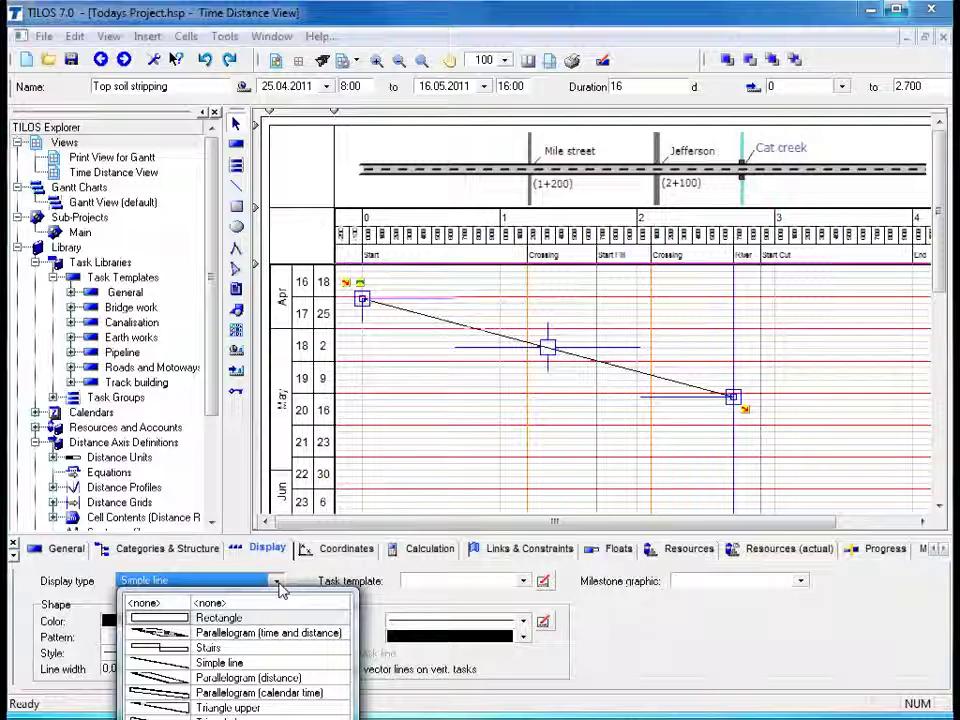
click(244, 664)
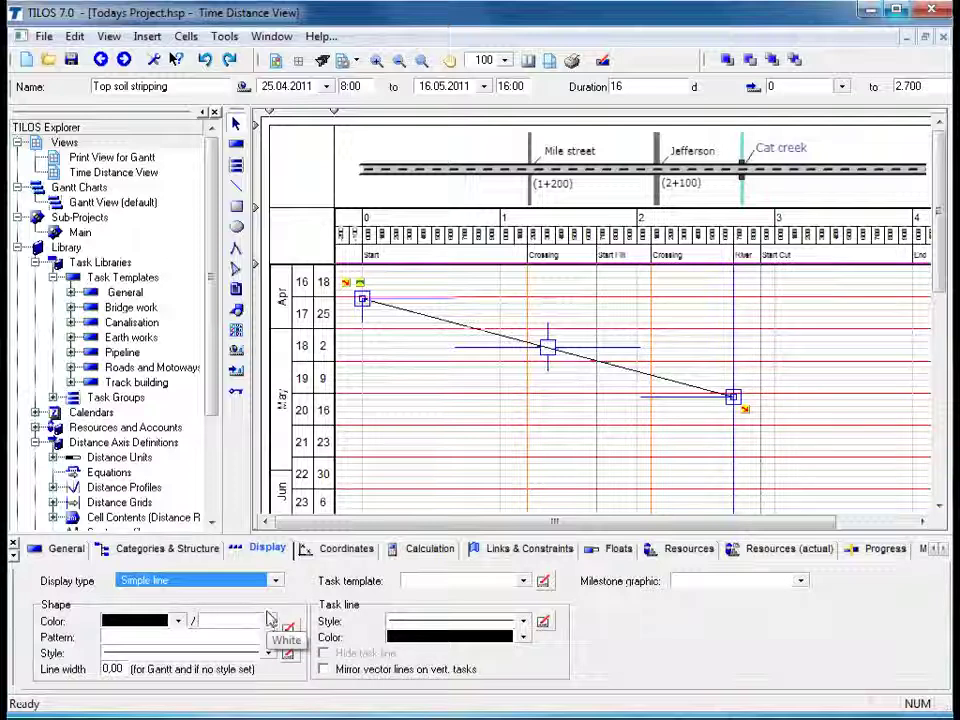
click(275, 581)
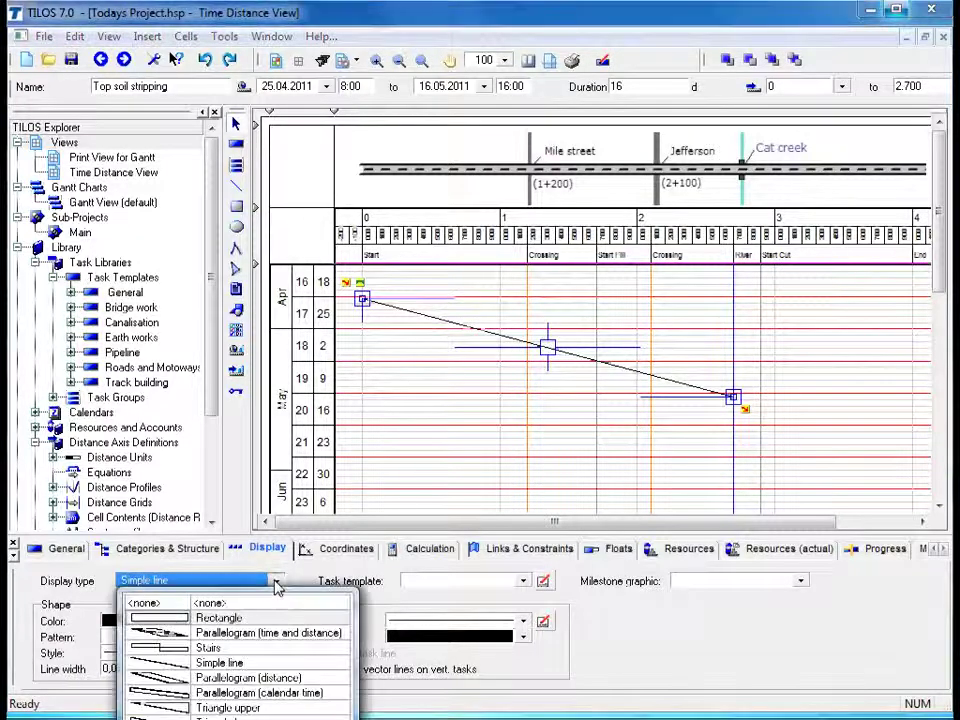
click(258, 679)
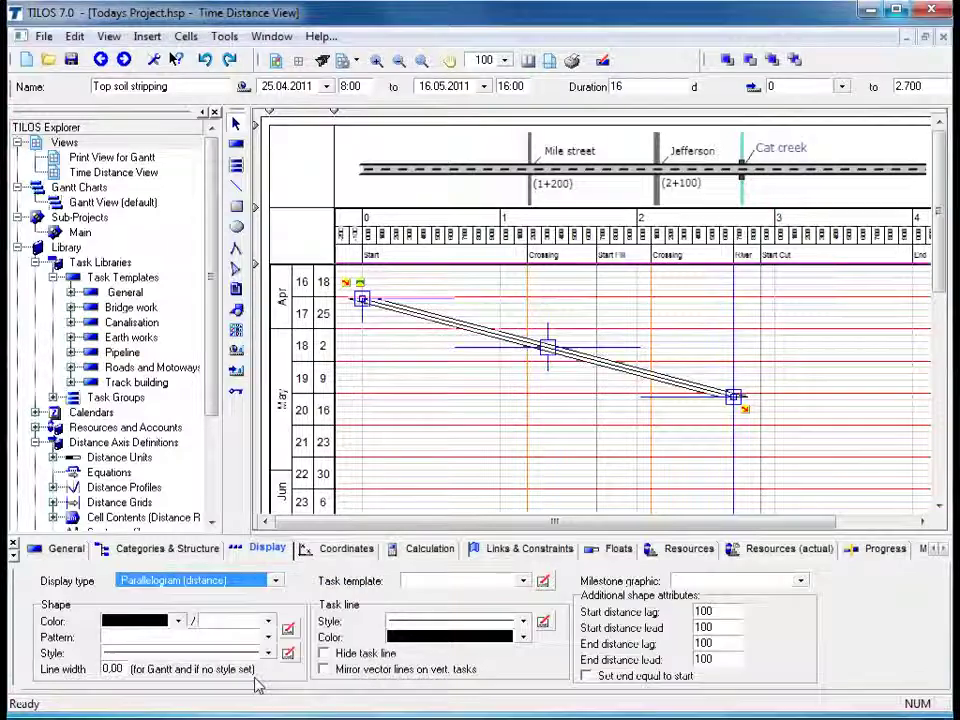
click(431, 429)
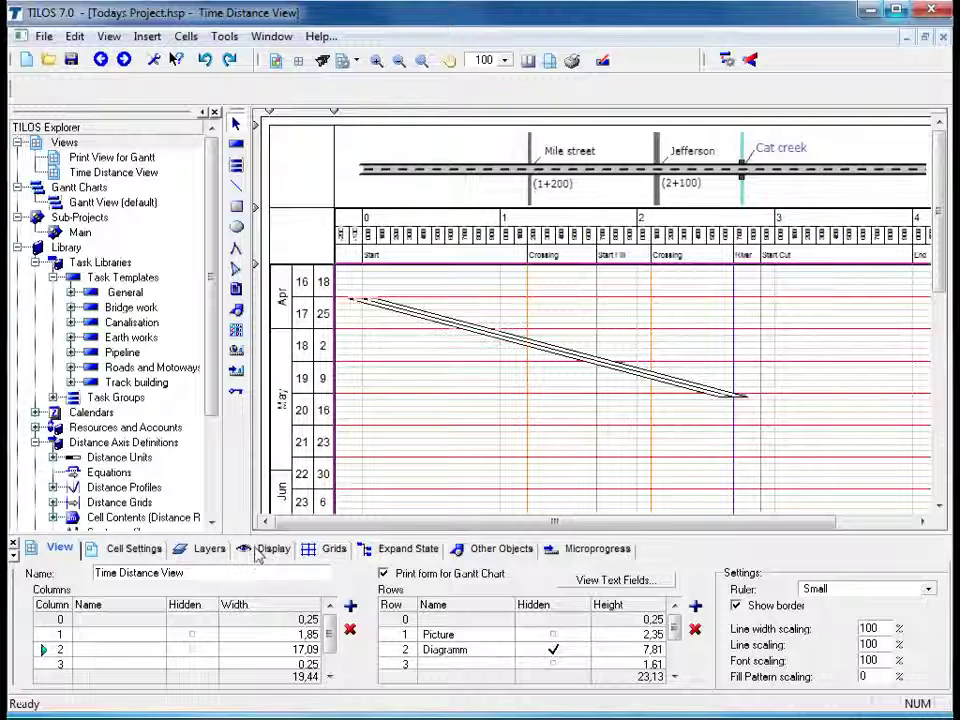
- Change the task's display type to Rectangle and deselect the task to view its shape
click(597, 356)
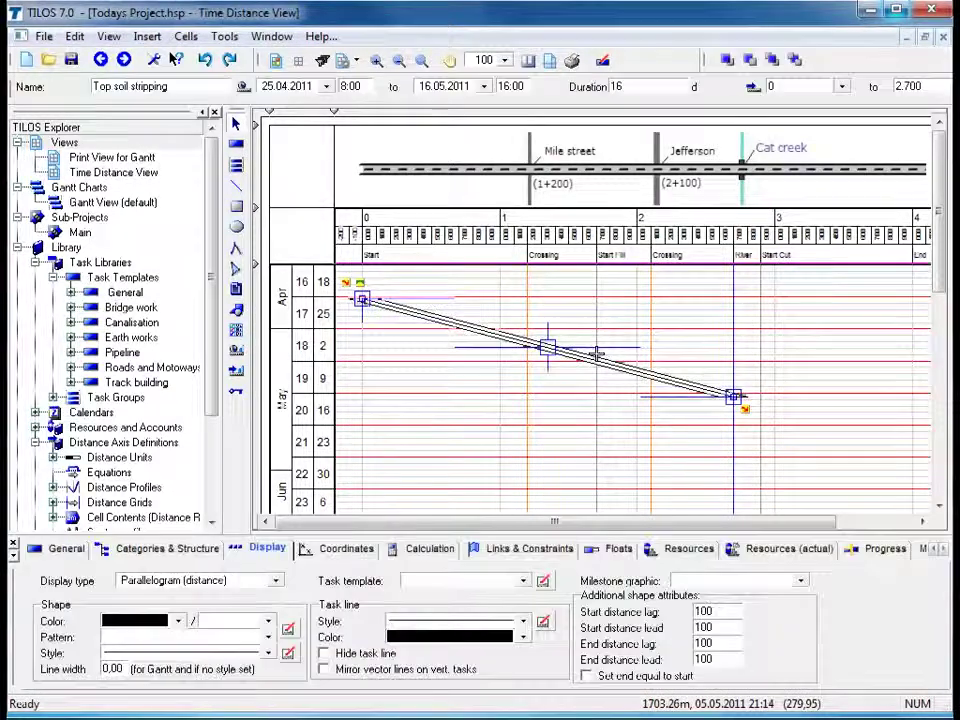
click(277, 585)
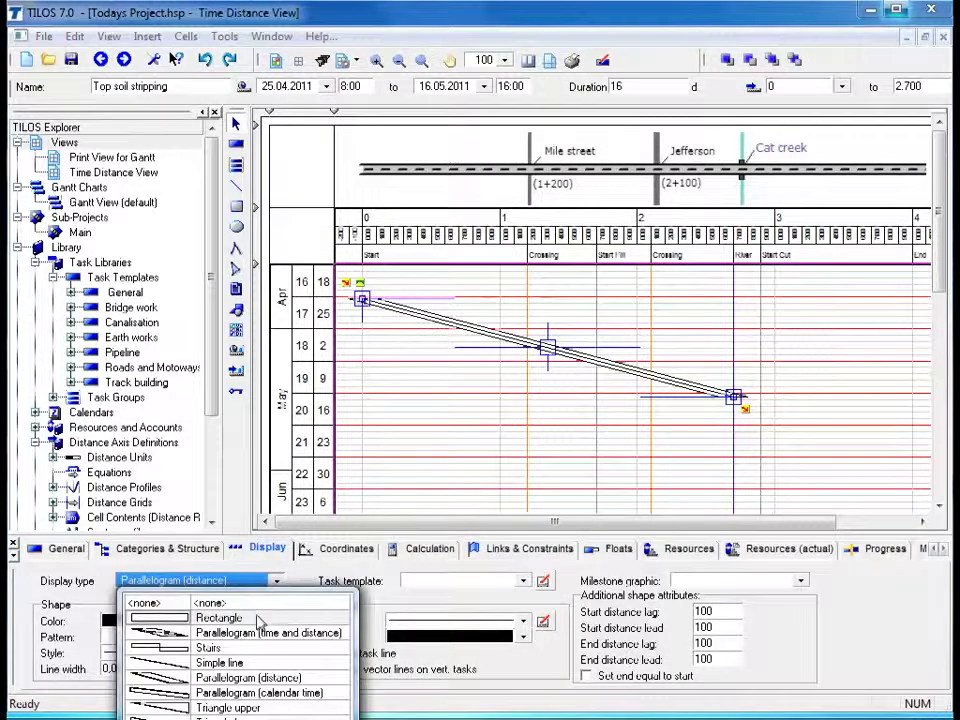
click(262, 620)
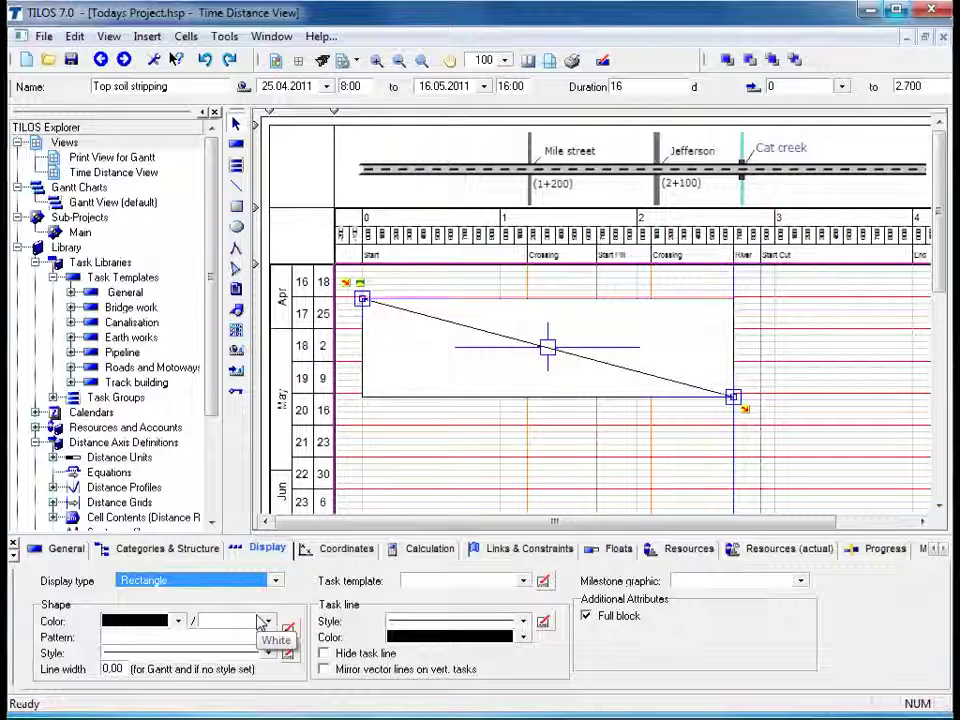
click(452, 460)
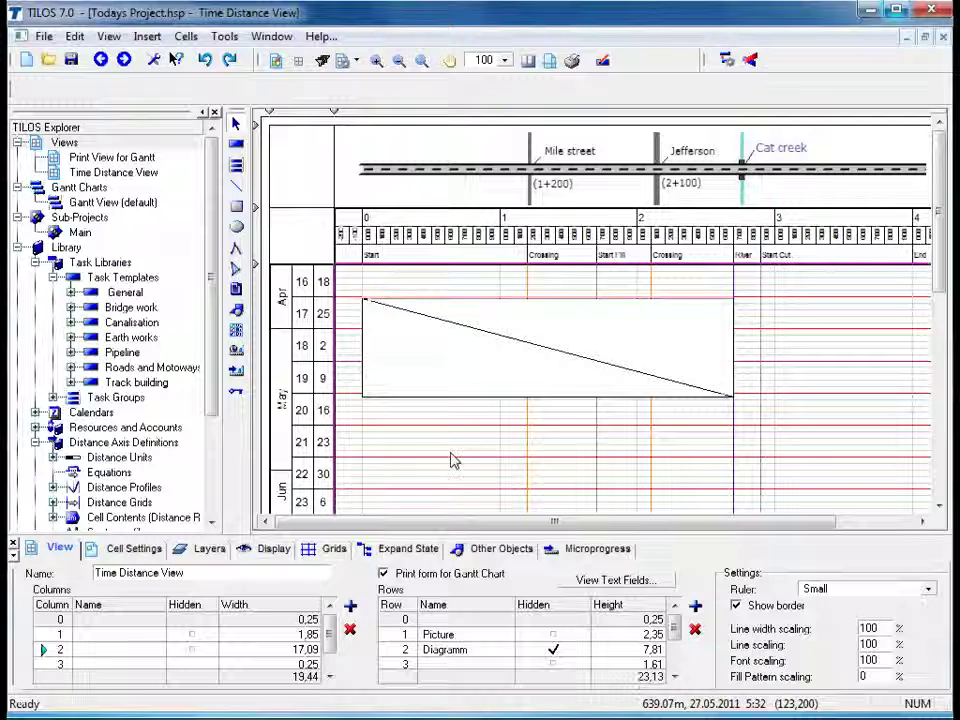
- Set the task's display type to Simple line and its task line style to 05 Line parallel
click(479, 397)
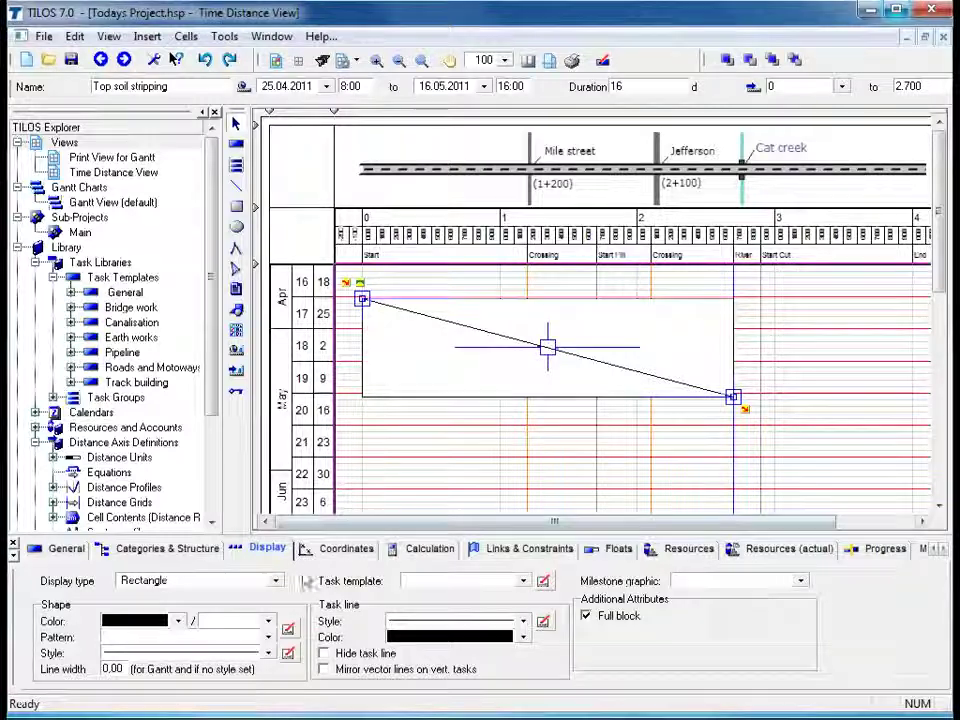
click(276, 581)
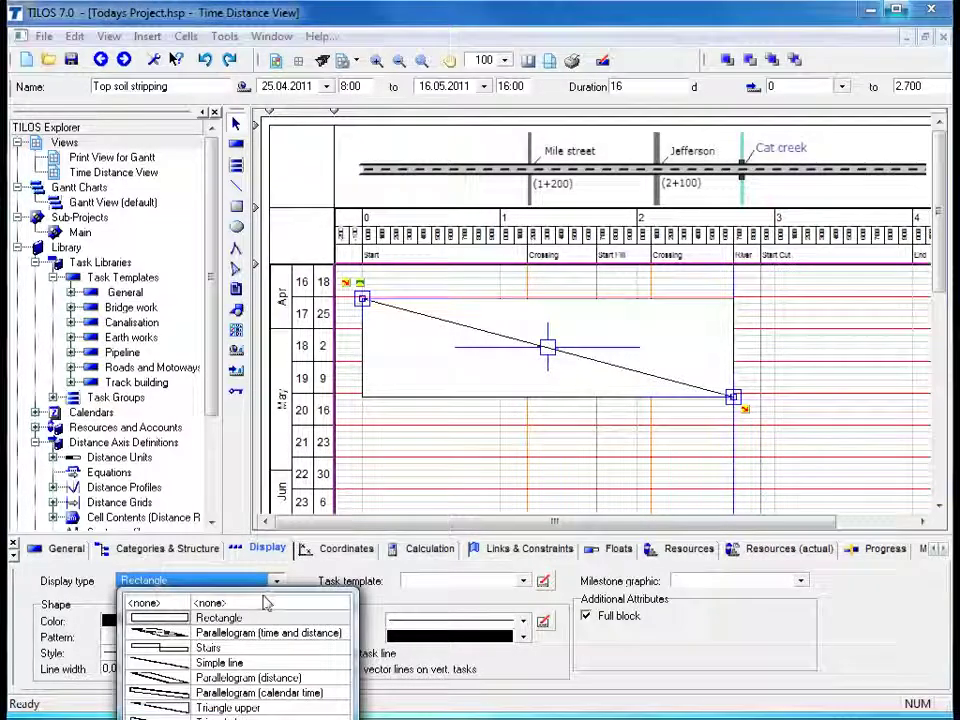
click(230, 664)
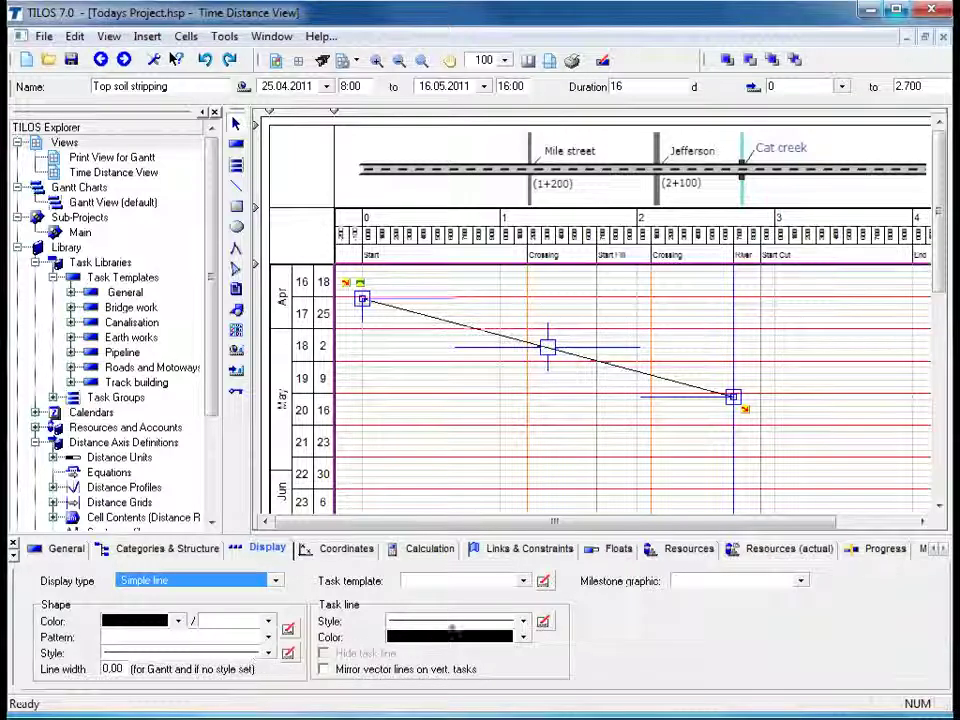
click(527, 624)
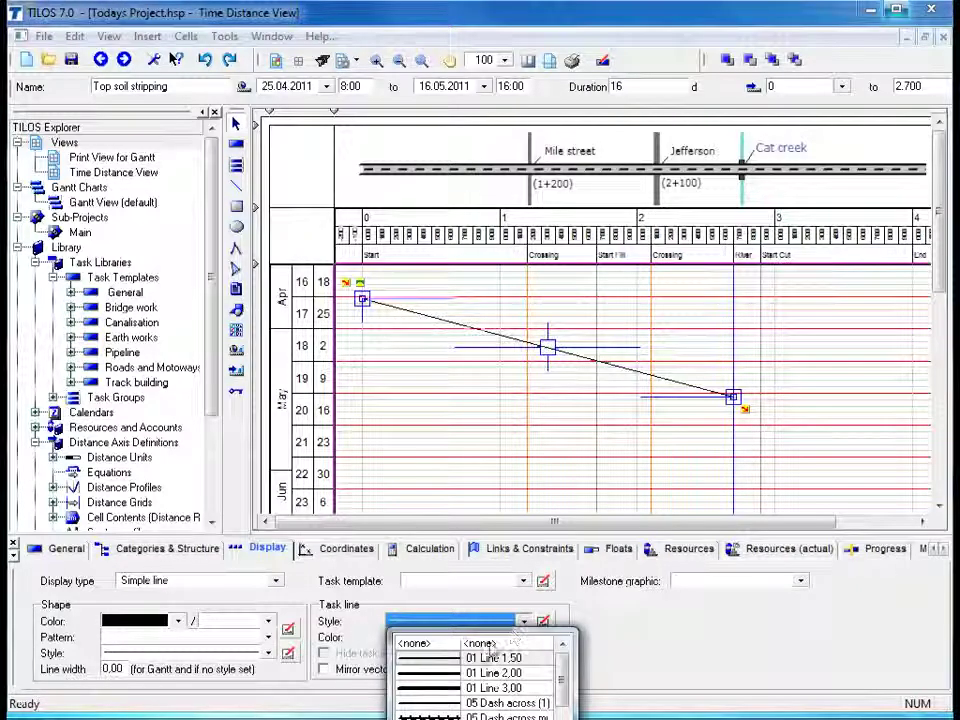
drag(561, 679, 563, 690)
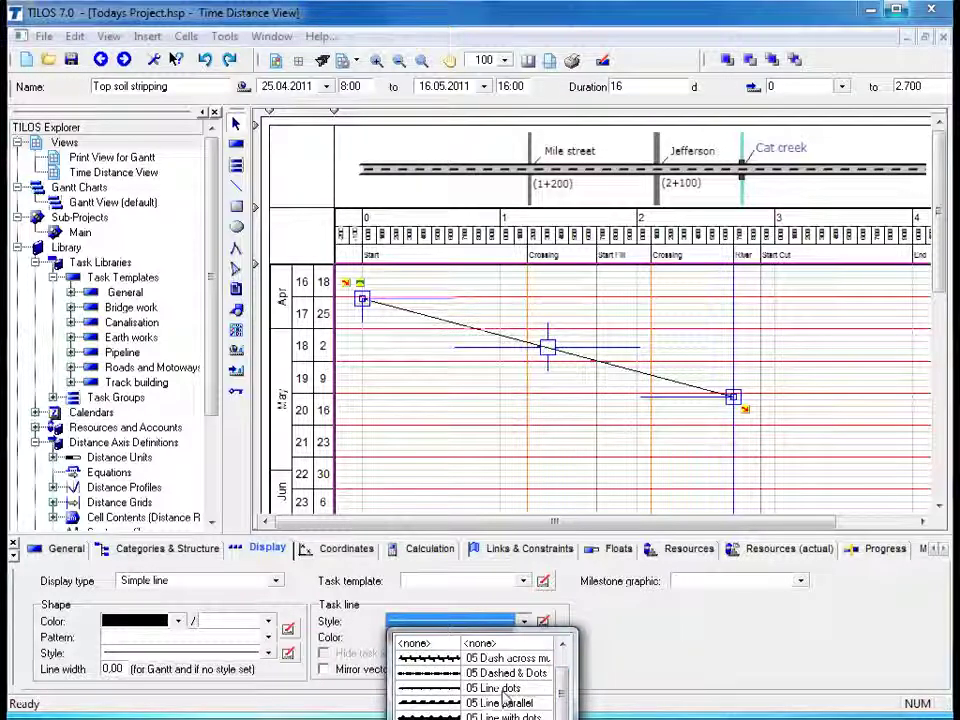
click(441, 705)
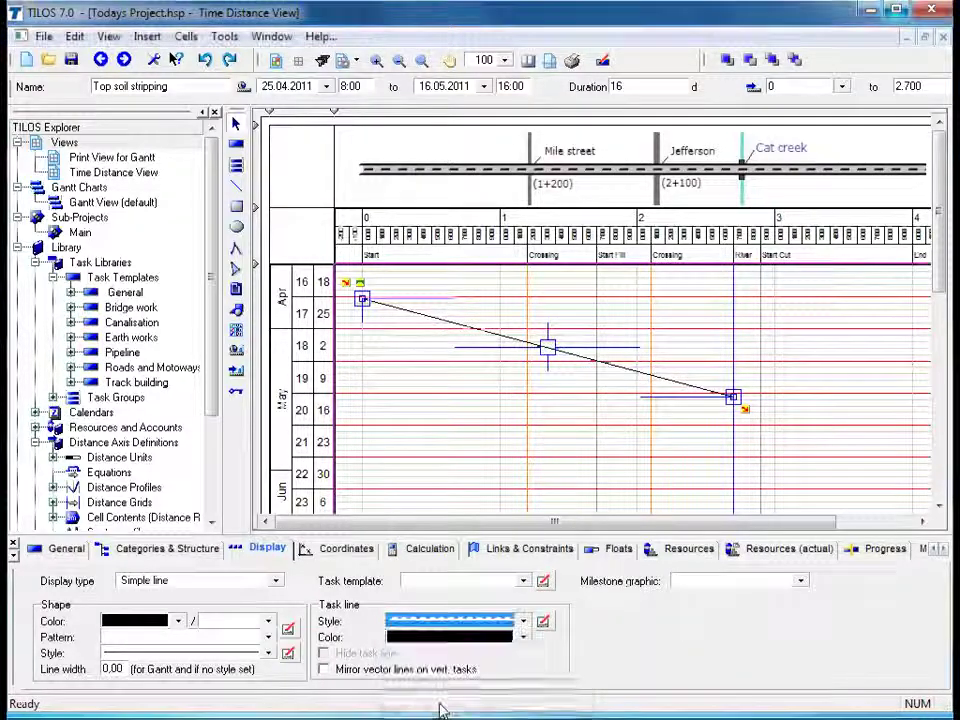
- Try yellow as the color of the top soil stripping task line and set it back to black
click(522, 637)
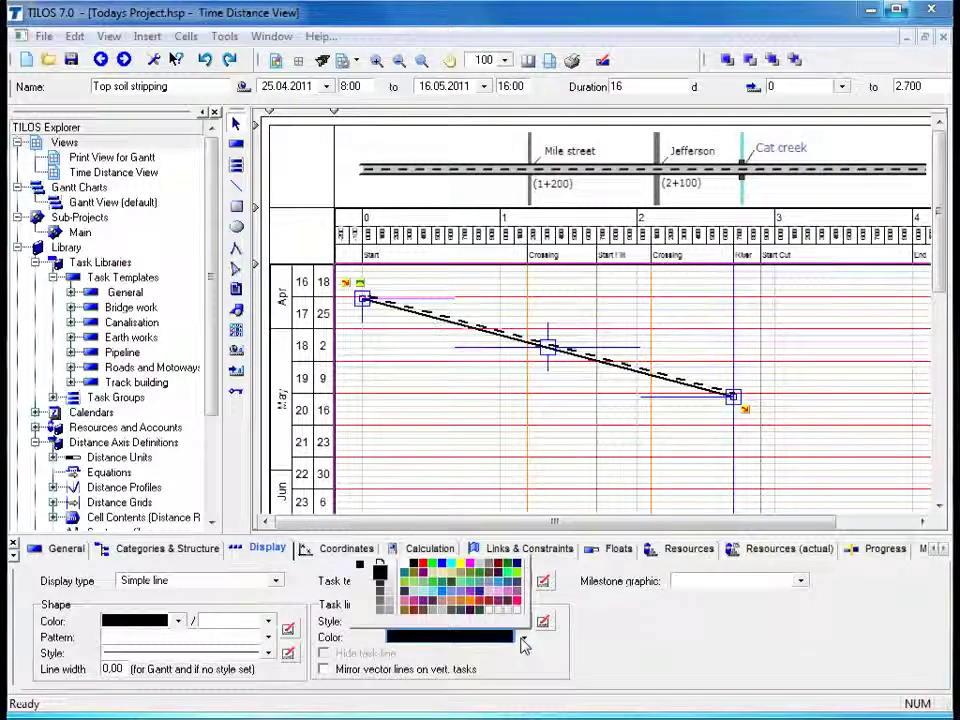
click(465, 568)
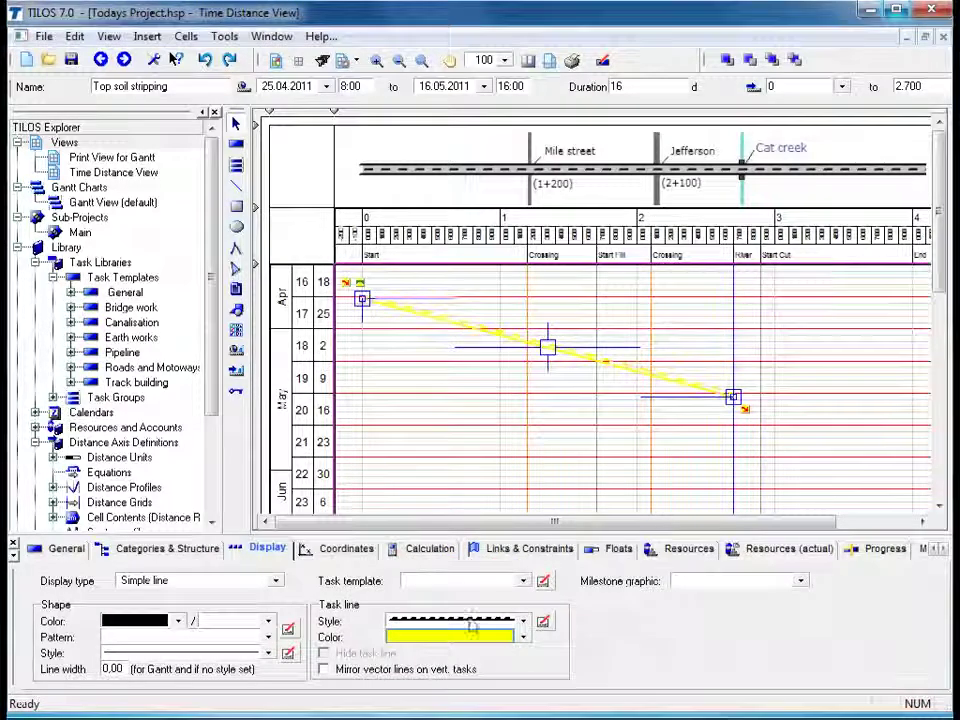
click(523, 637)
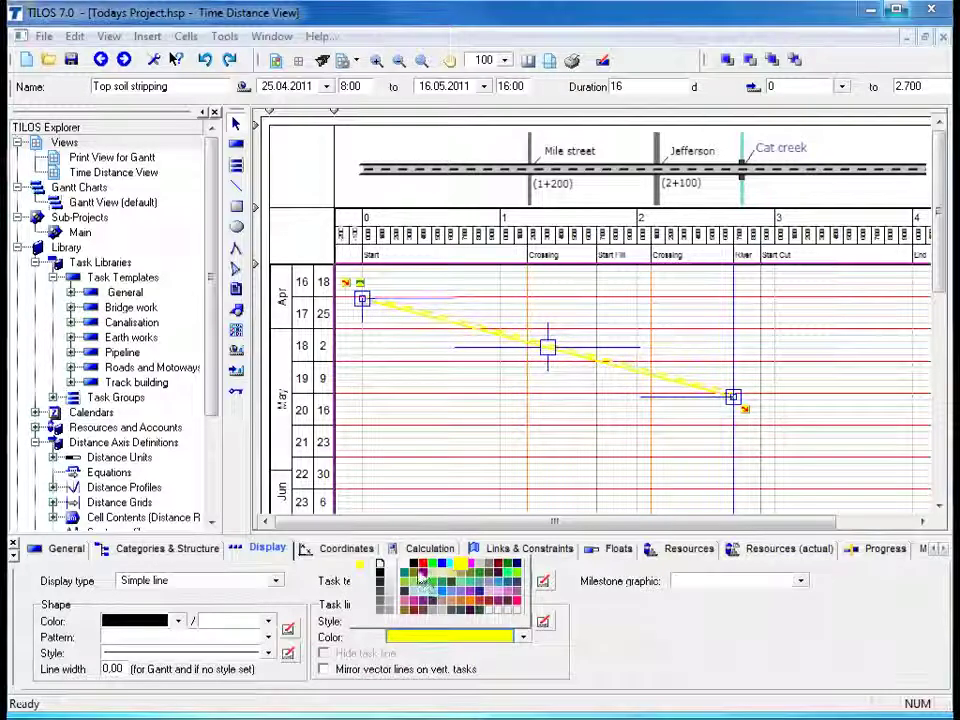
click(418, 574)
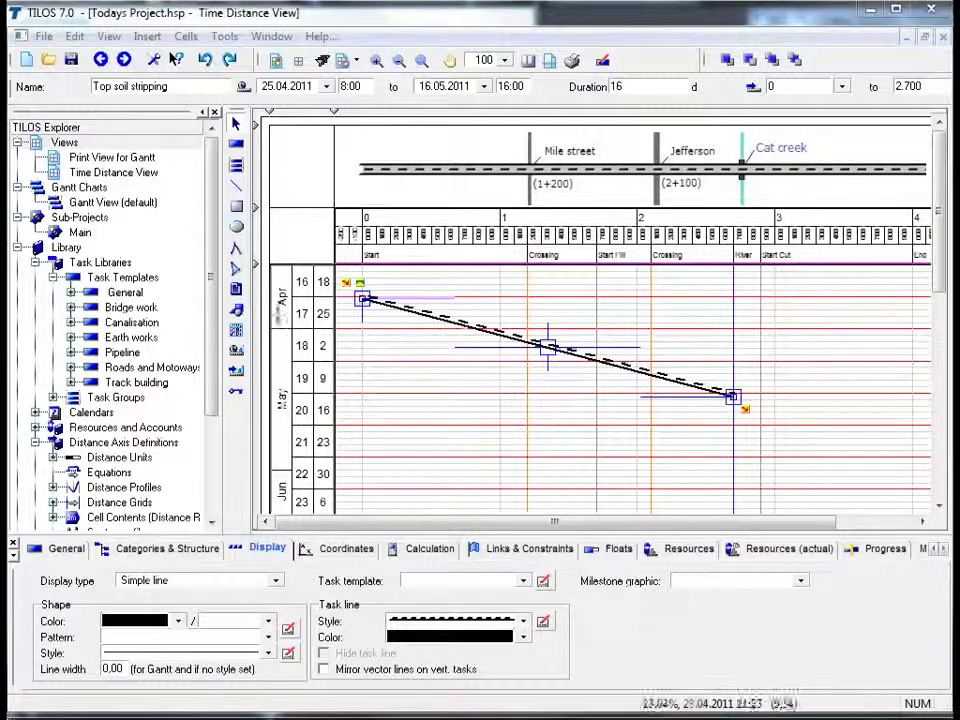
- Place a free text box below the task line and replace its placeholder text with "Today"
click(236, 289)
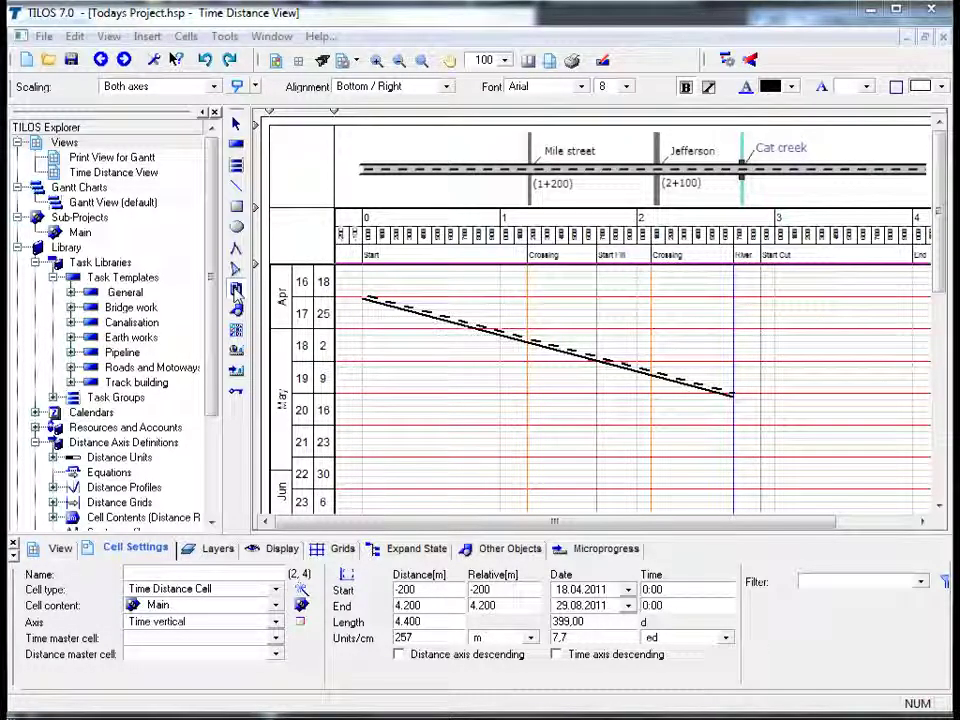
click(237, 290)
drag(452, 360, 528, 384)
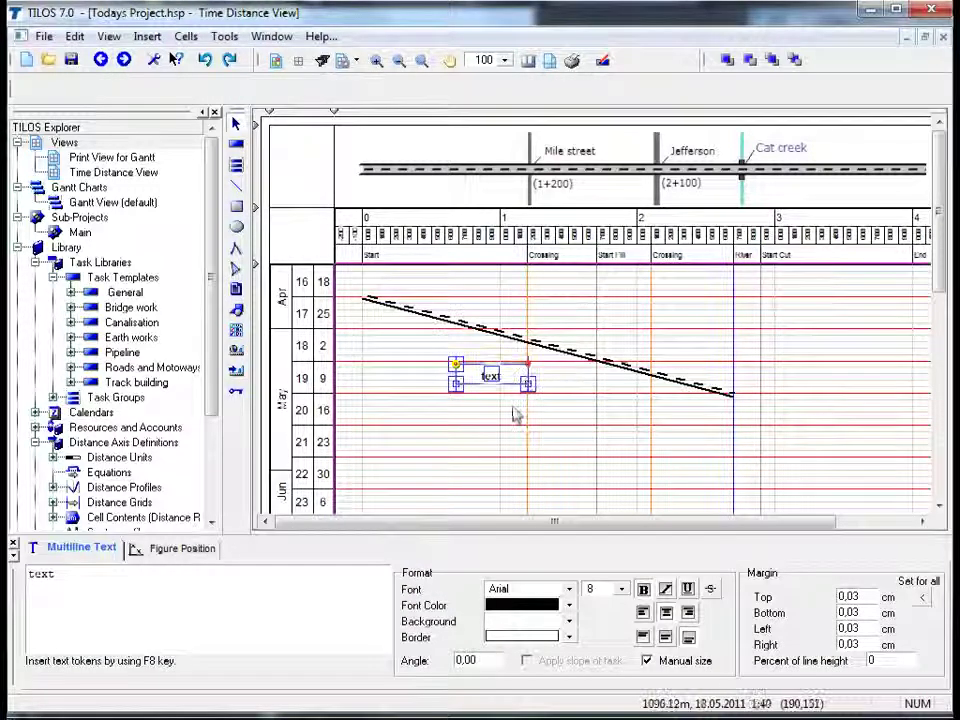
click(90, 577)
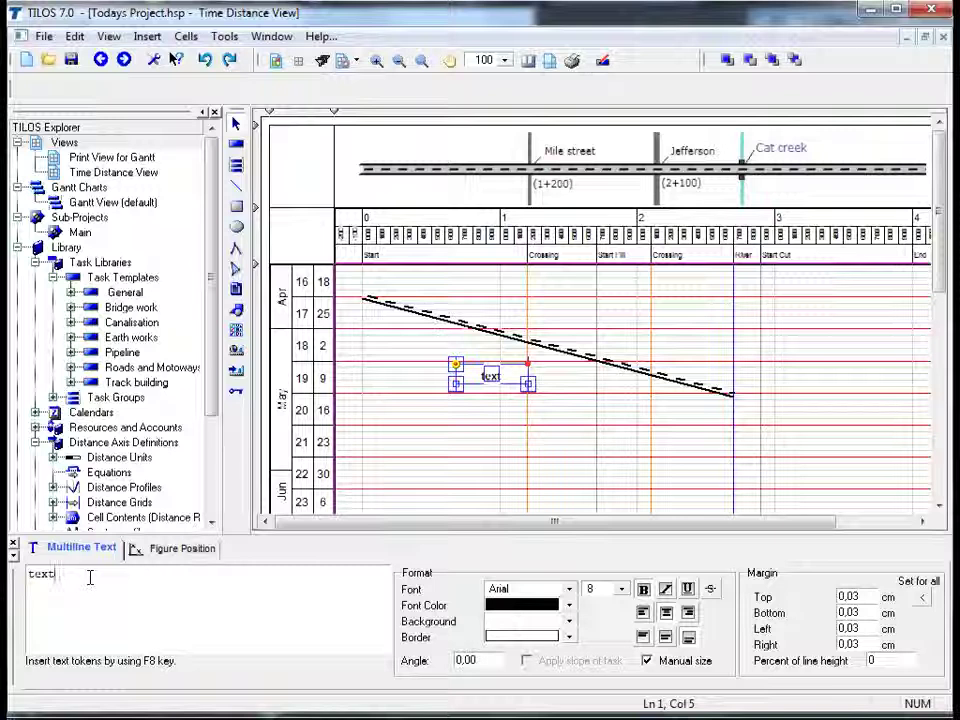
key(BackSpace)
key(BackSpace)
key(BackSpace)
key(BackSpace)
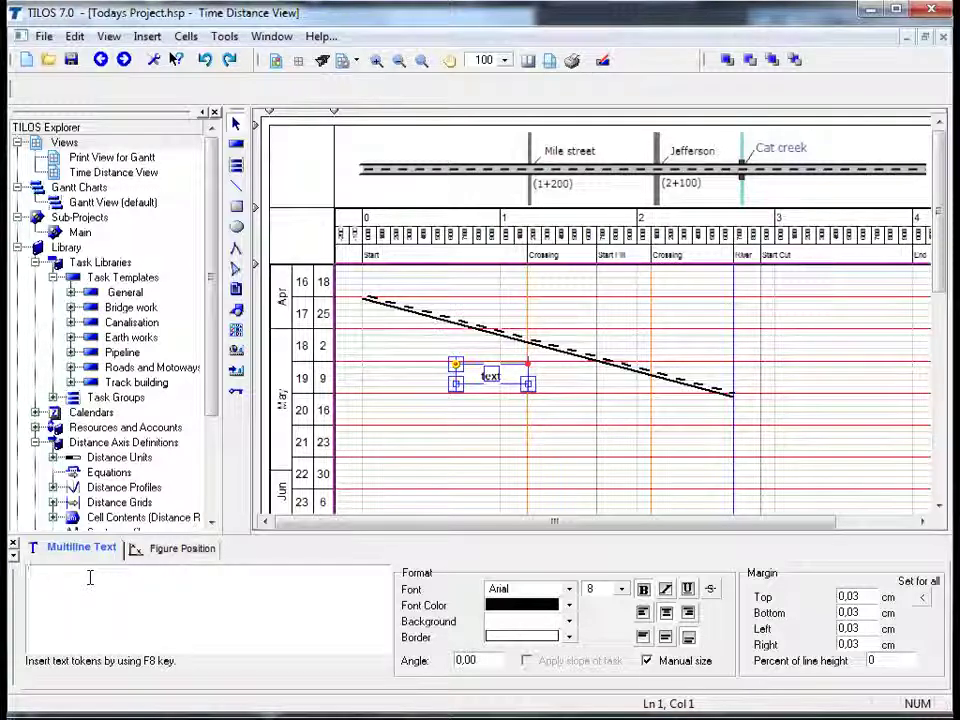
text(To)
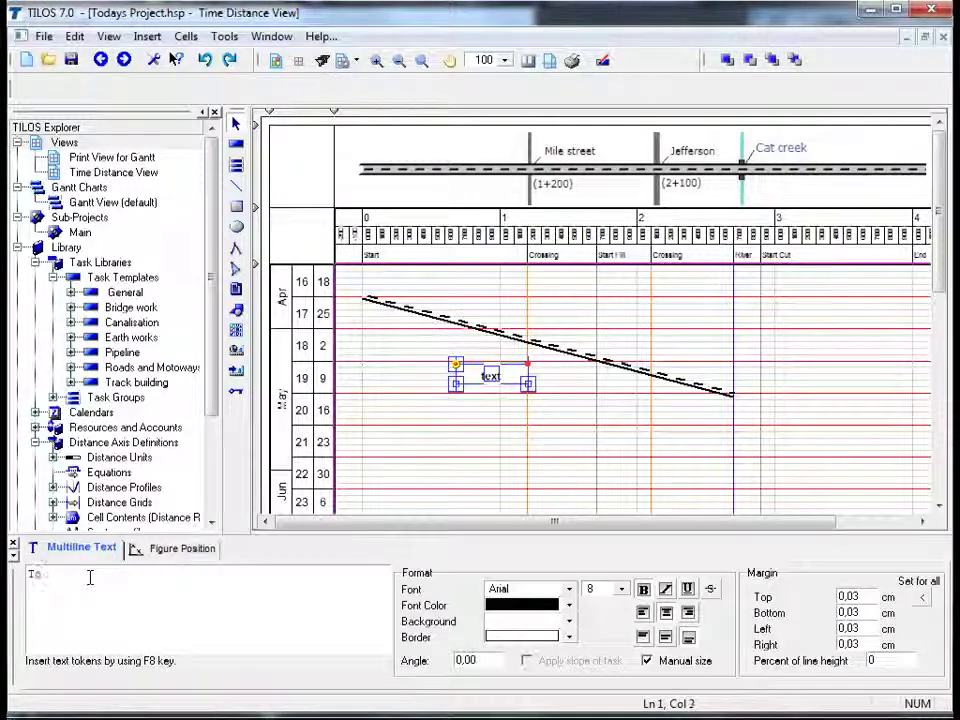
text(day)
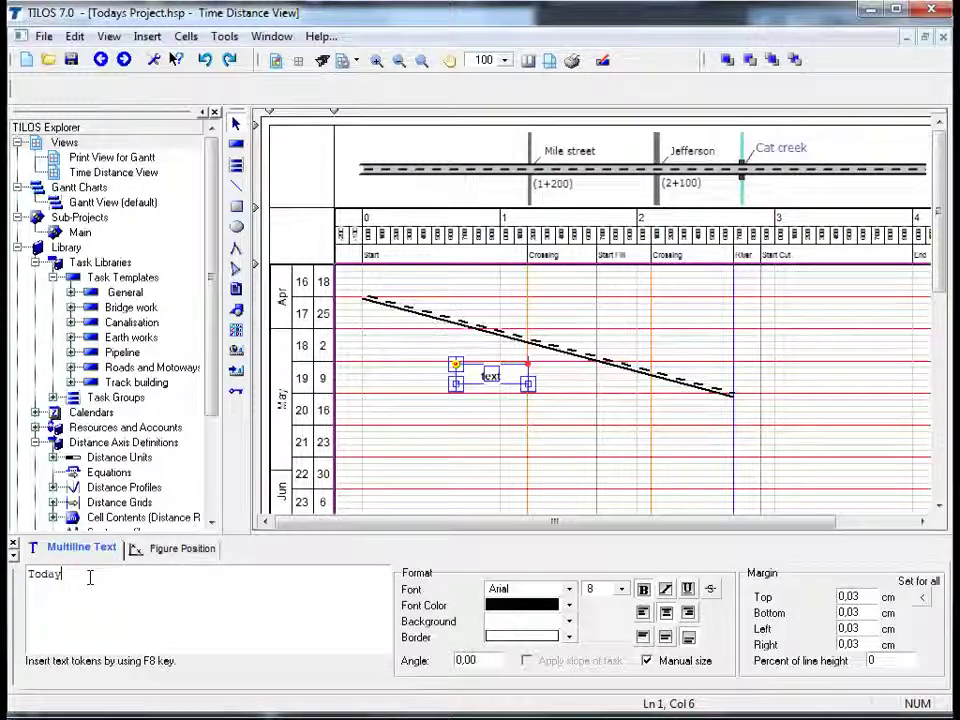
click(507, 432)
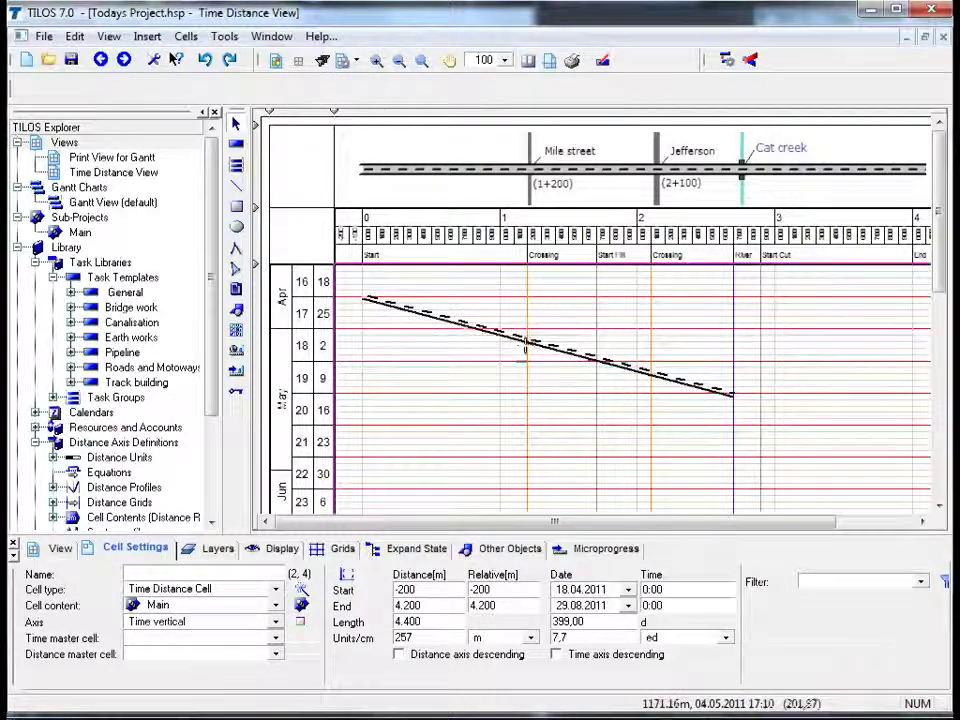
- Start a task annotation for the top soil stripping task, pinned at Centre with the task's slope applied and box position BC
click(541, 346)
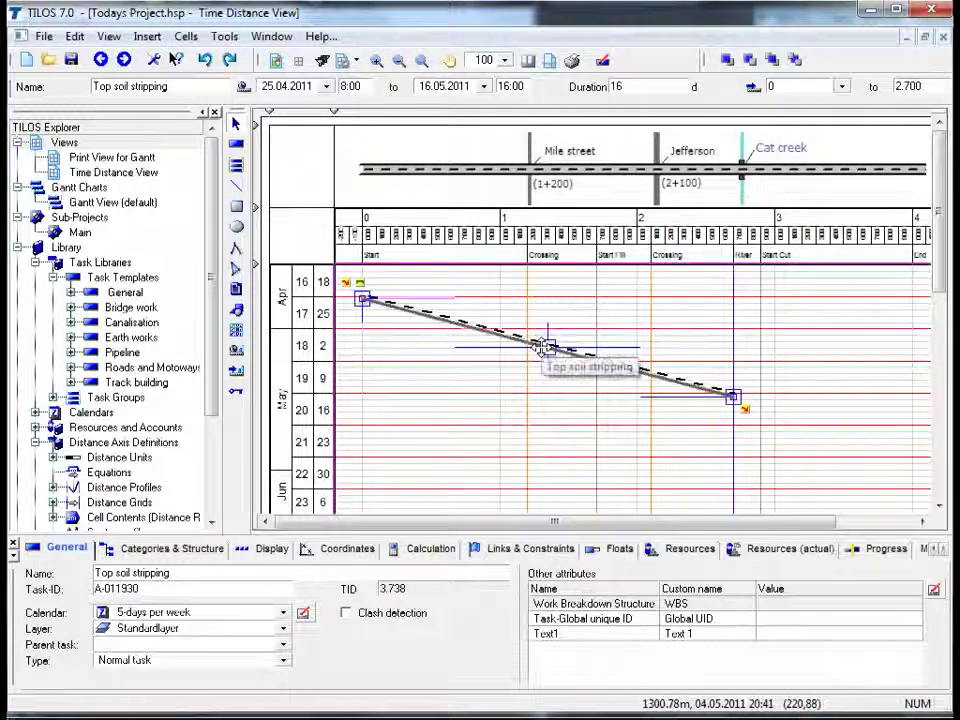
right_click(545, 349)
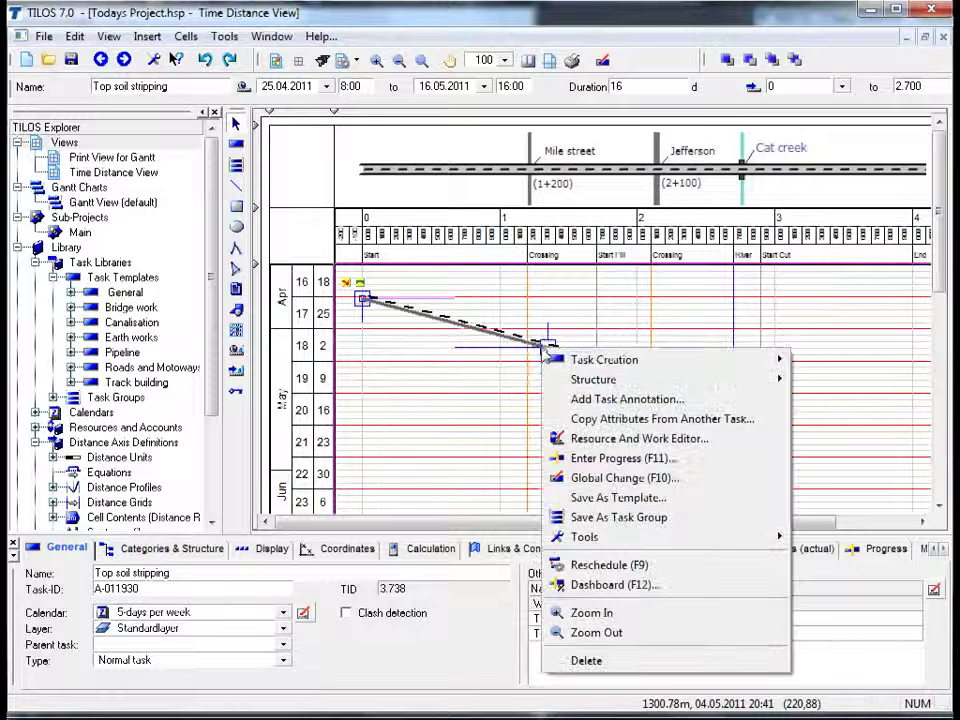
click(584, 400)
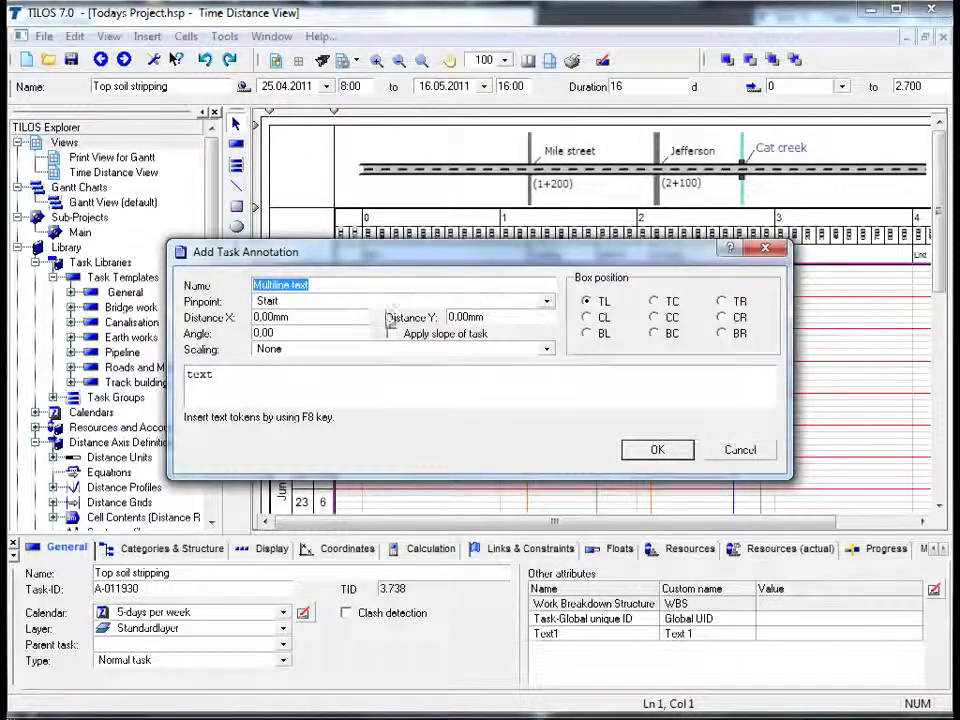
click(547, 303)
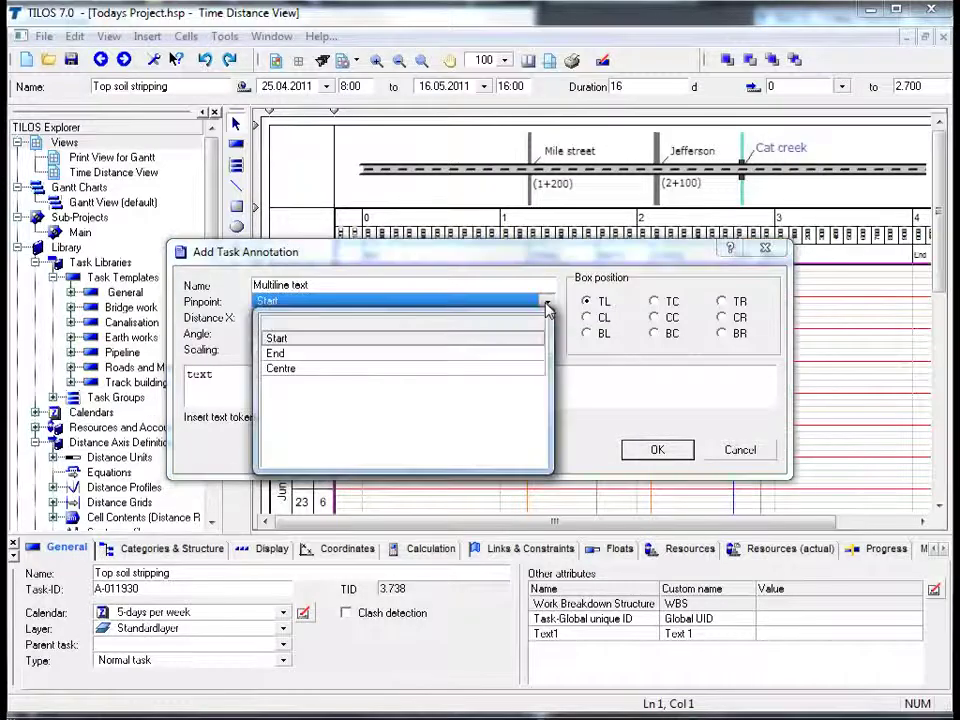
click(380, 369)
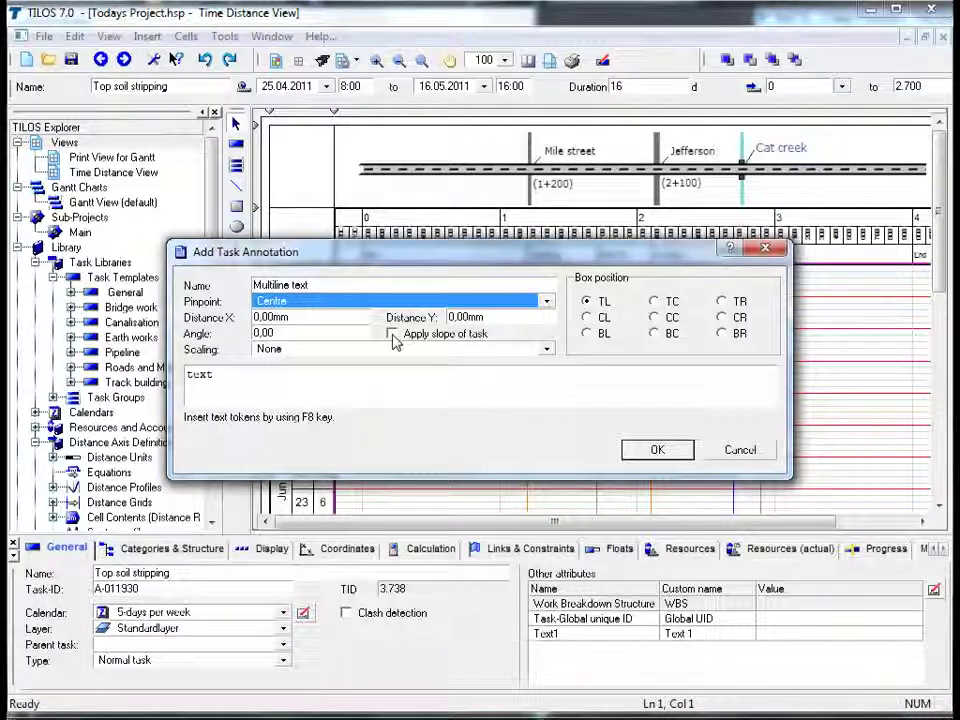
click(392, 336)
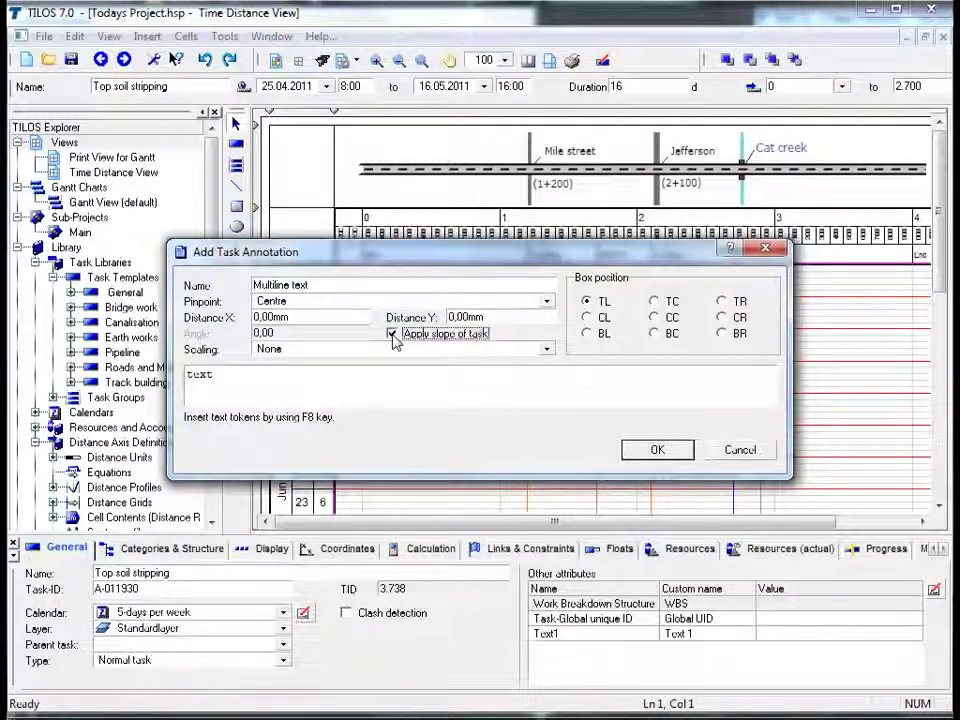
click(654, 334)
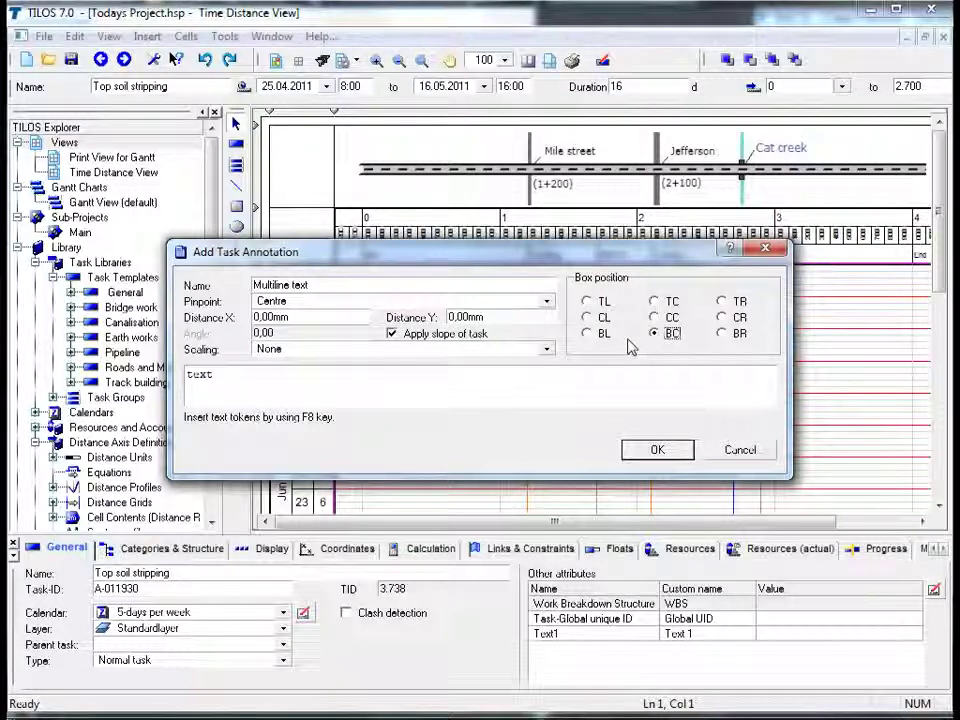
- Replace the annotation's placeholder text with "Today's Project"
key(Tab)
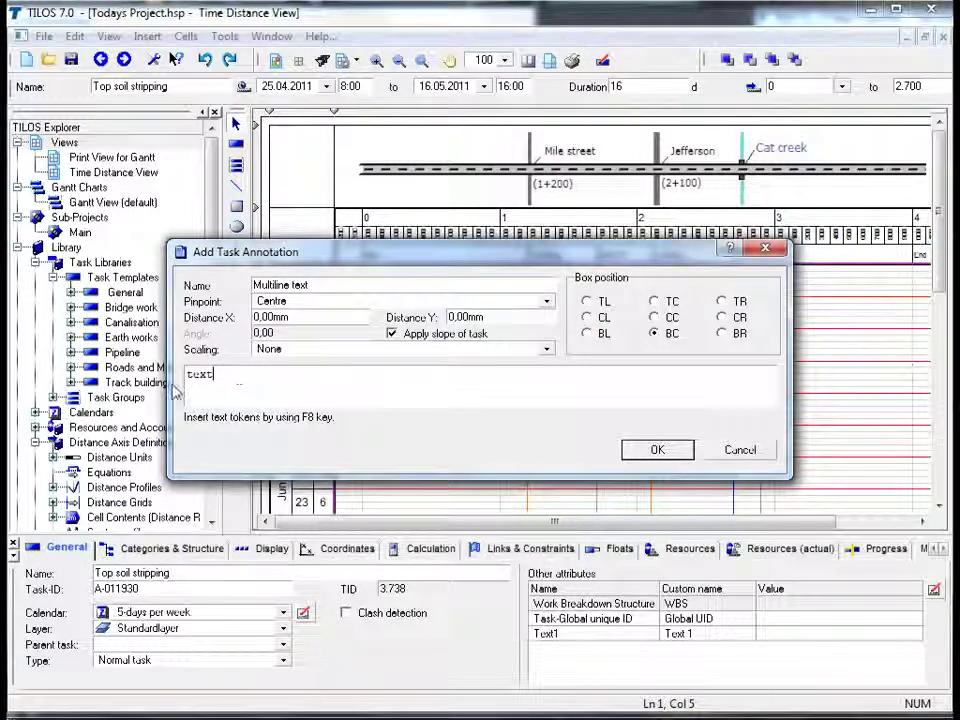
key(BackSpace)
key(BackSpace)
key(BackSpace)
key(BackSpace)
text(To)
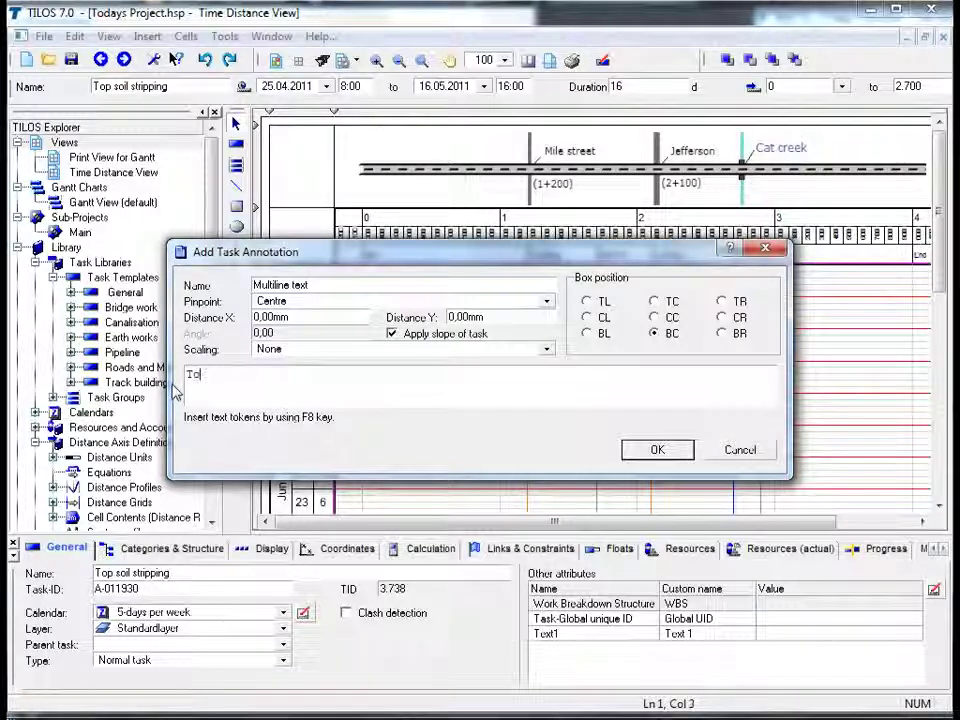
text(day's Project)
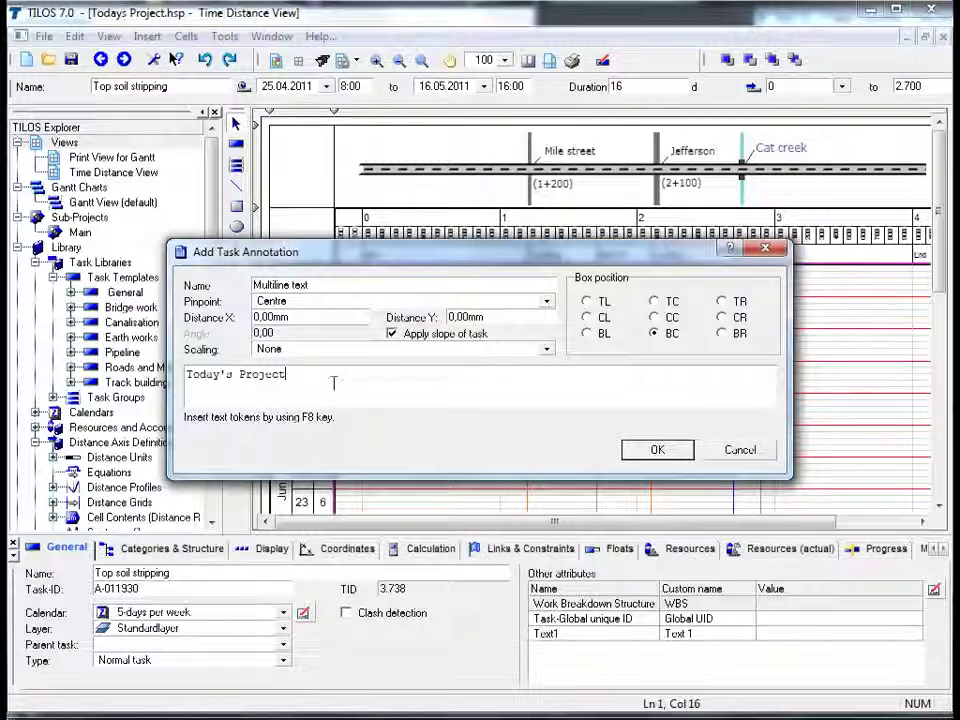
- Replace the annotation text with the tokens {Name} and {Duration.Estimate.Default time unit}, and add the annotation to the task
drag(330, 378, 191, 386)
key(Delete)
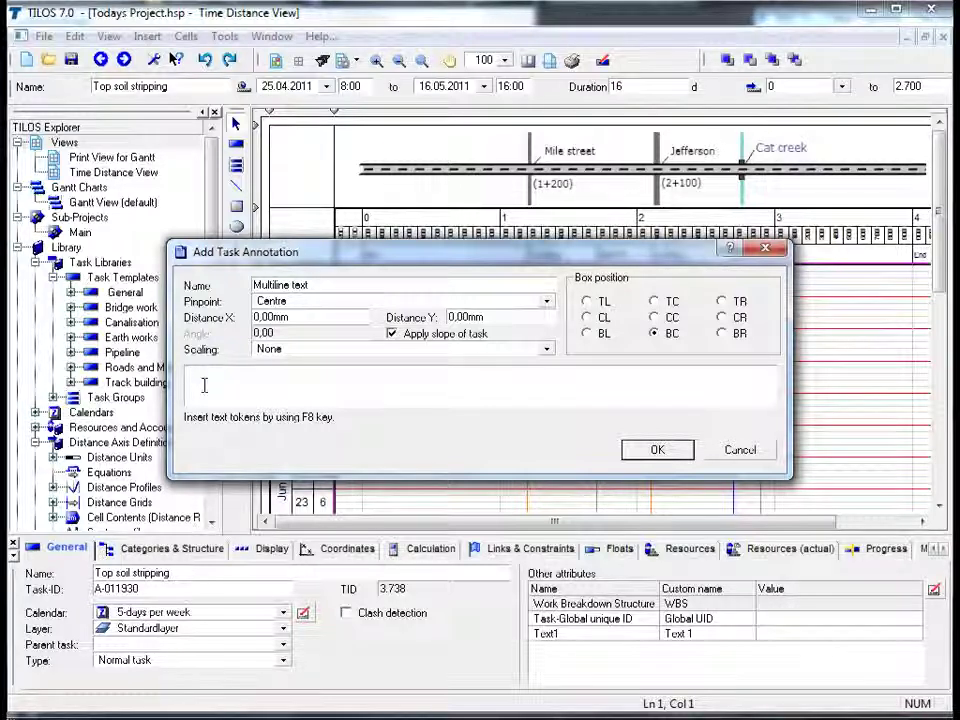
key(F8)
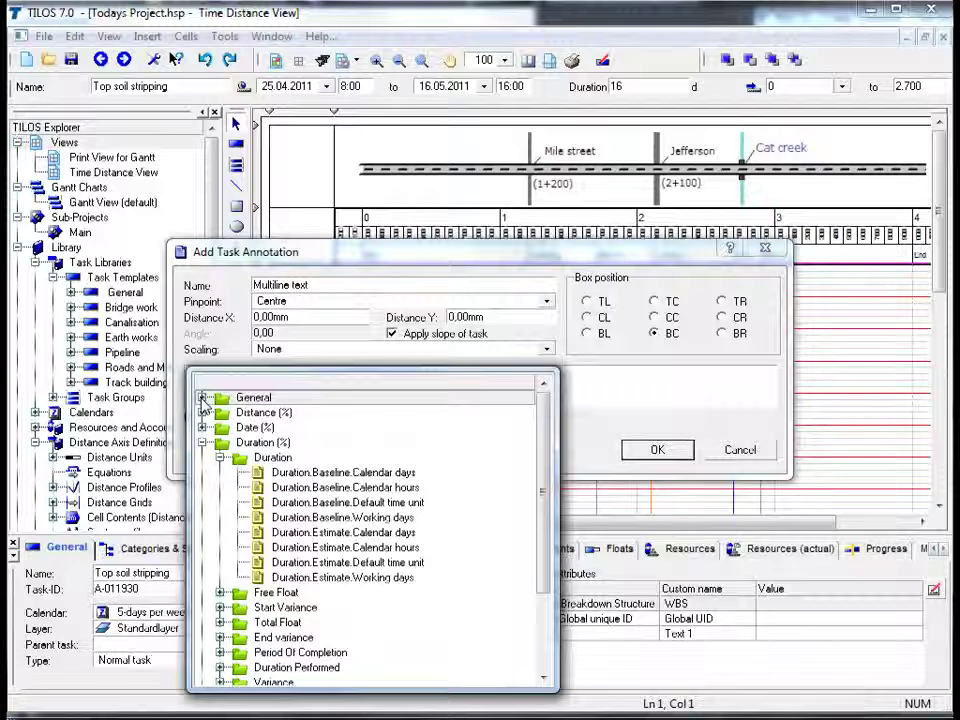
click(202, 398)
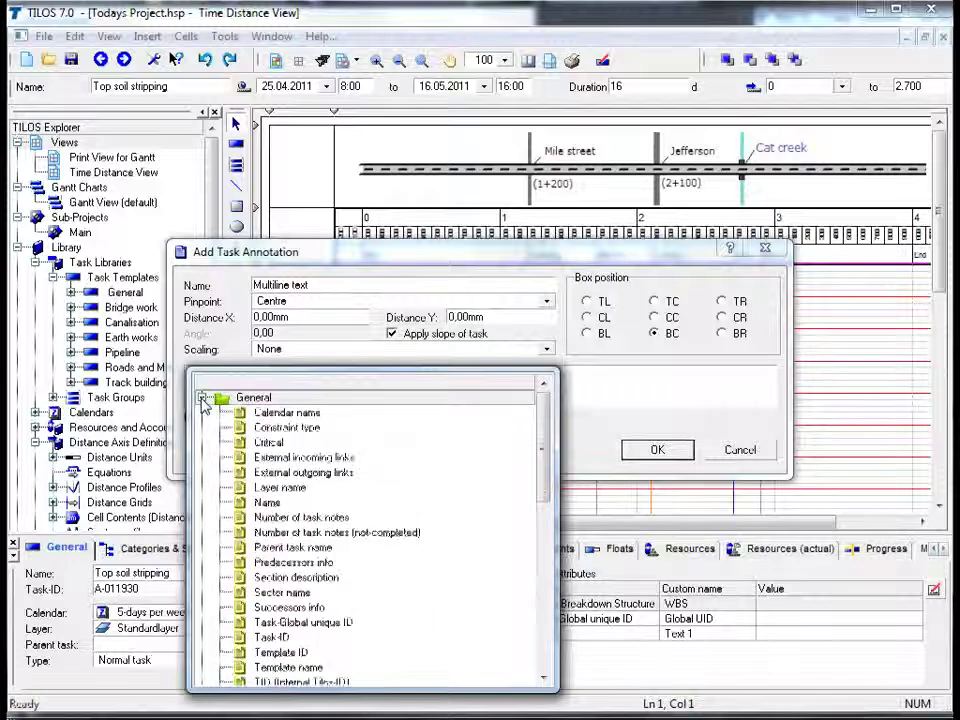
double_click(245, 502)
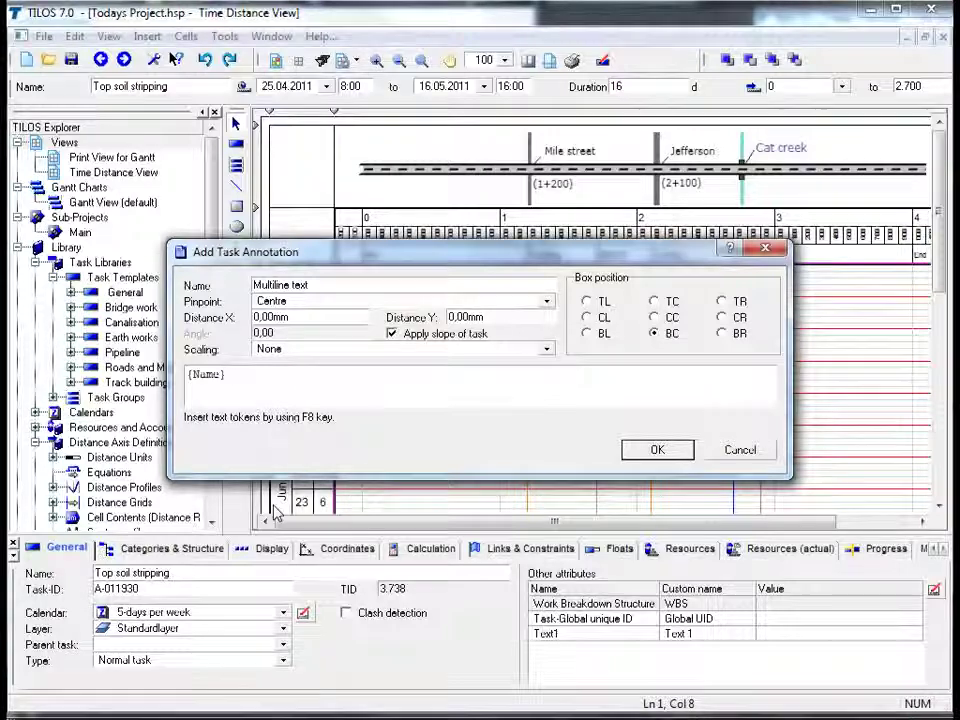
key(F8)
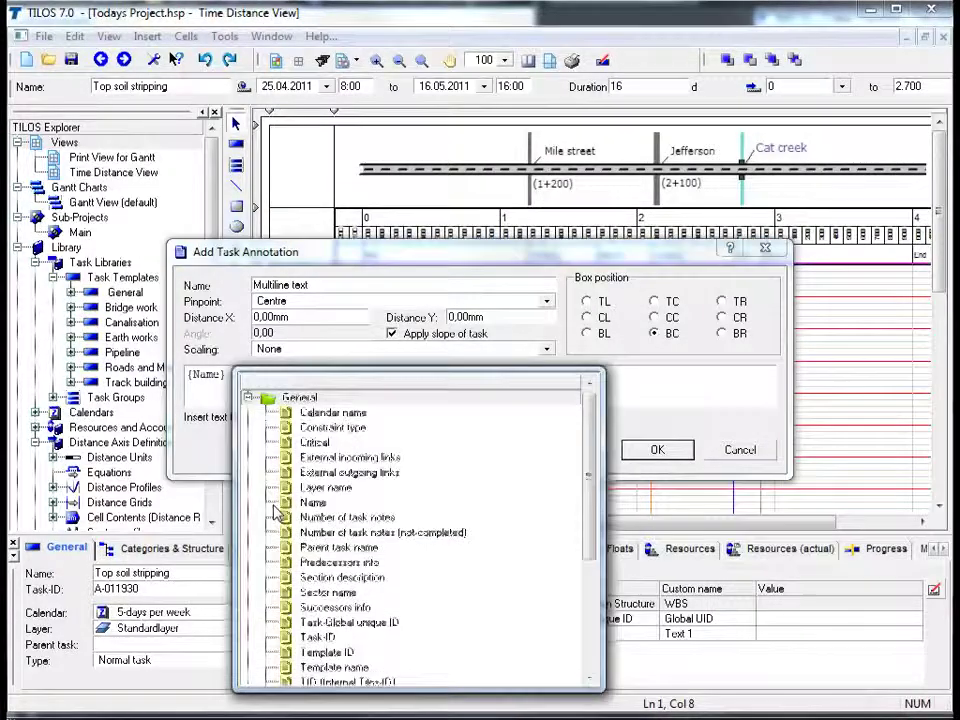
click(247, 398)
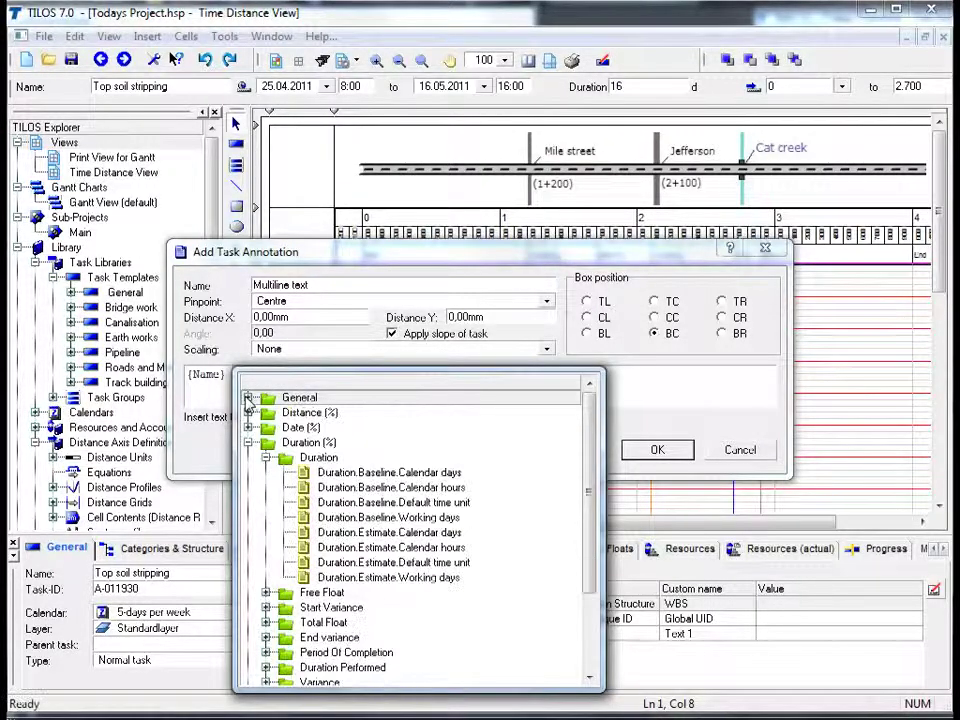
double_click(443, 563)
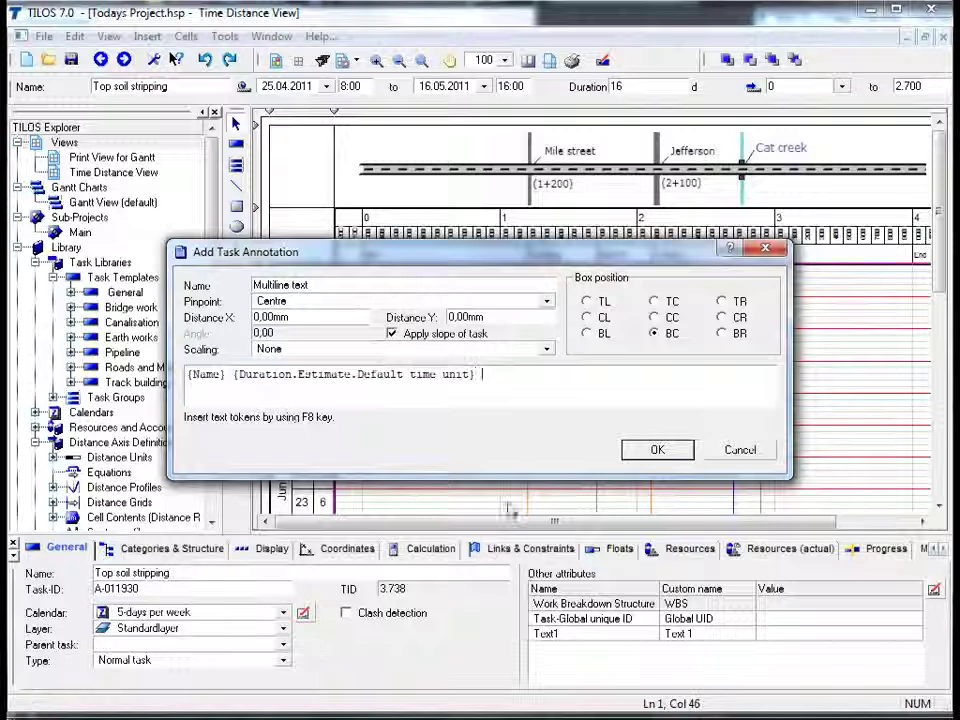
click(656, 449)
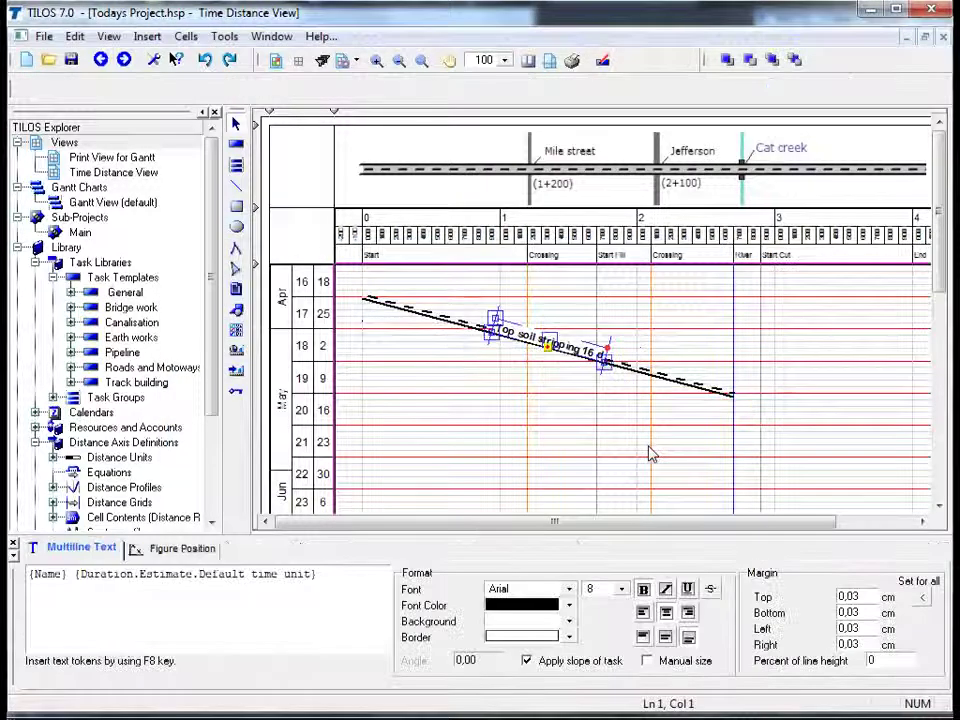
click(650, 454)
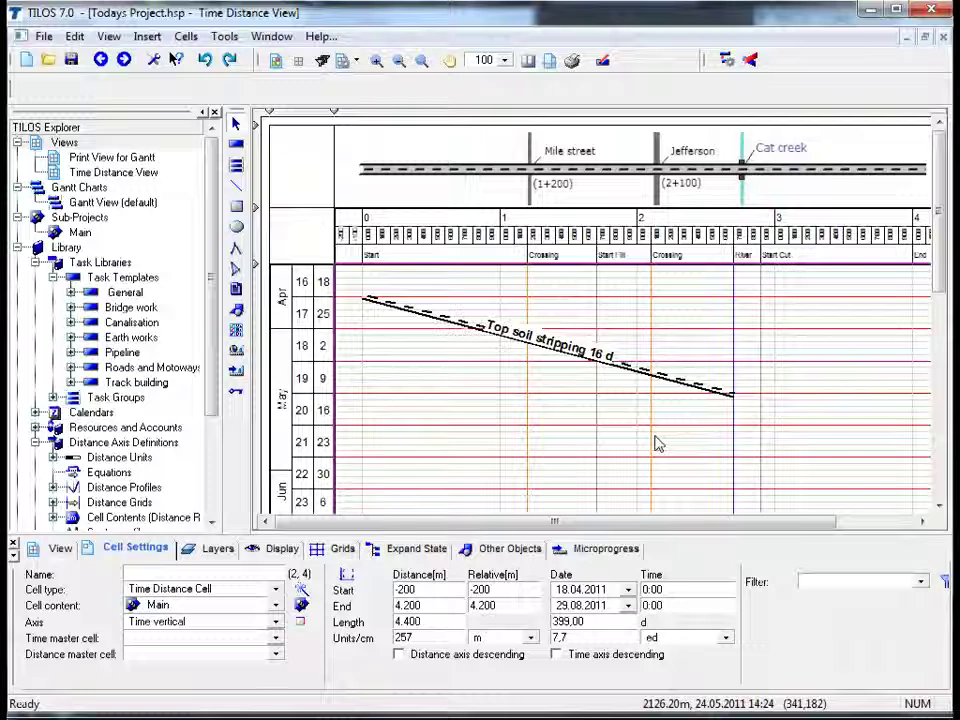
- Set the top soil stripping task to calculate its work rate from a quantity of 27000 m2
click(634, 371)
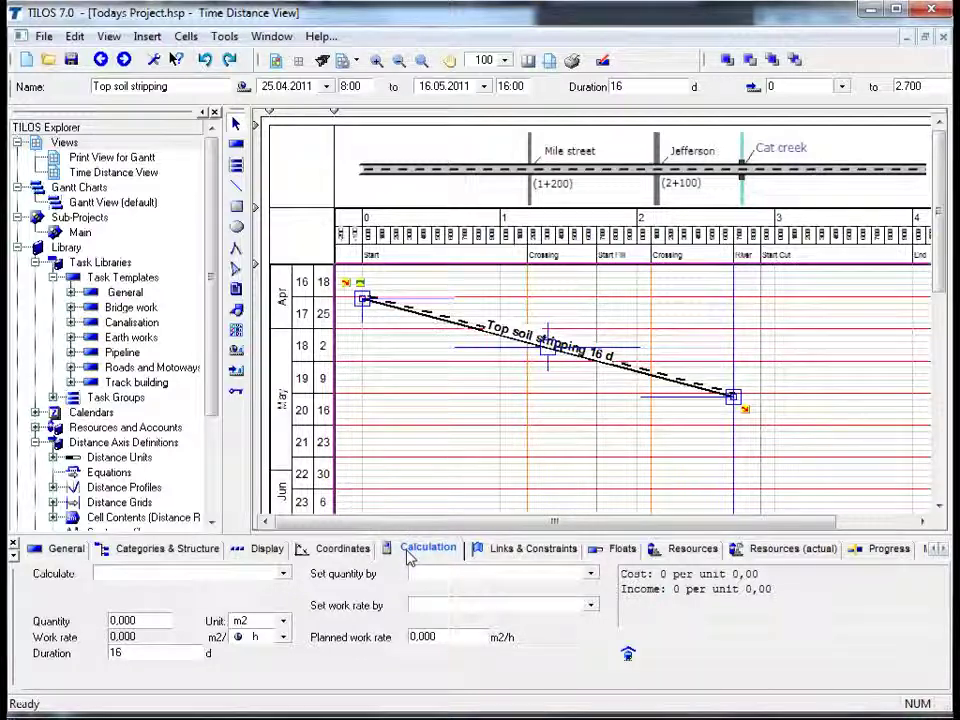
click(281, 575)
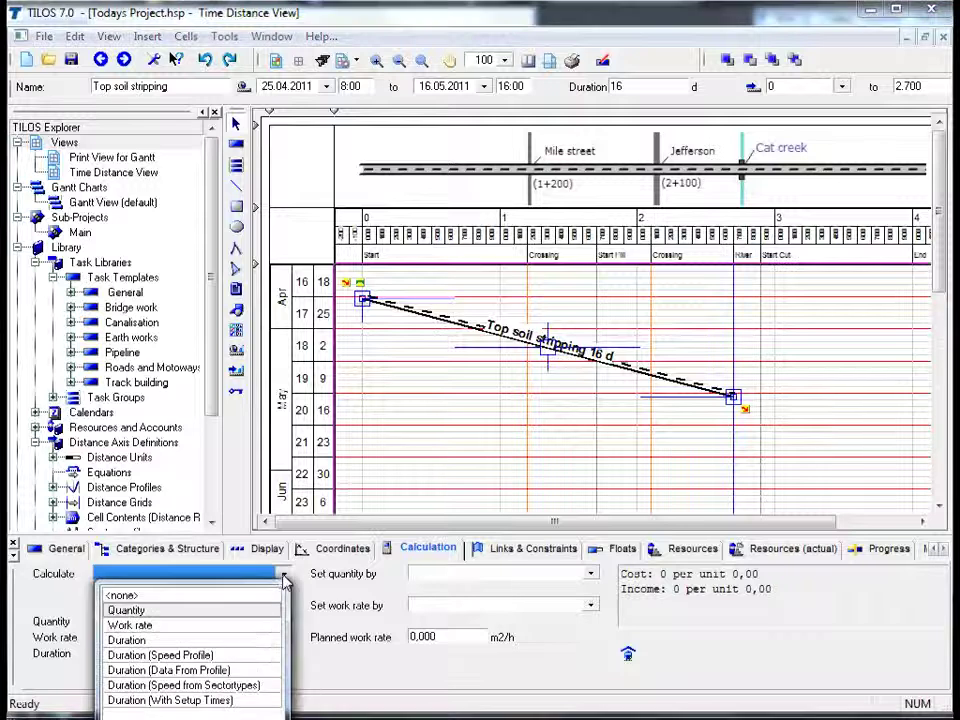
click(218, 625)
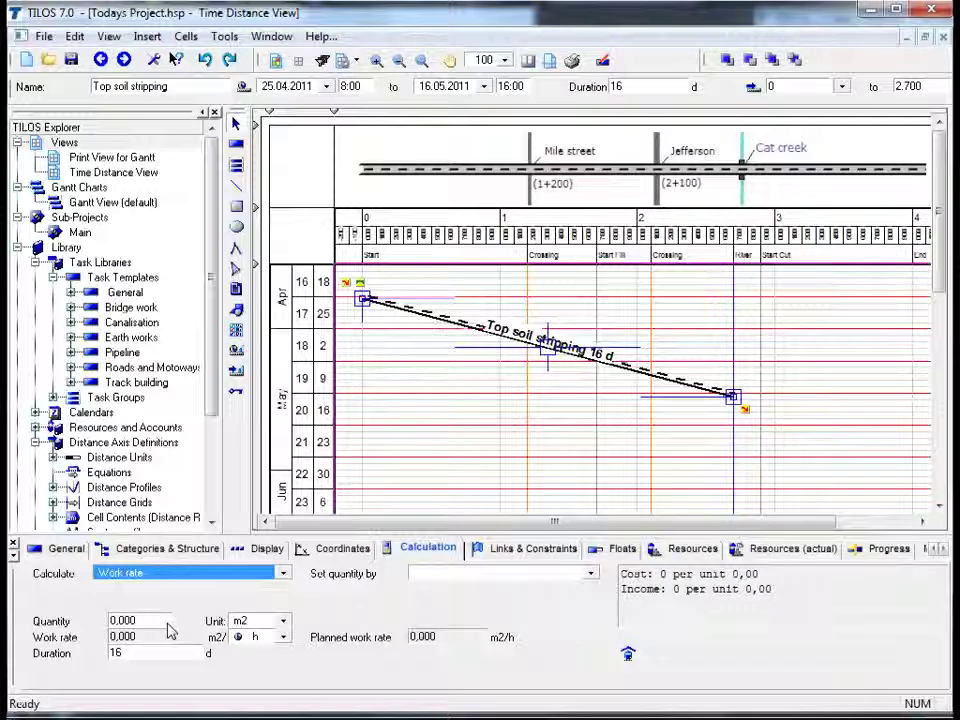
click(168, 622)
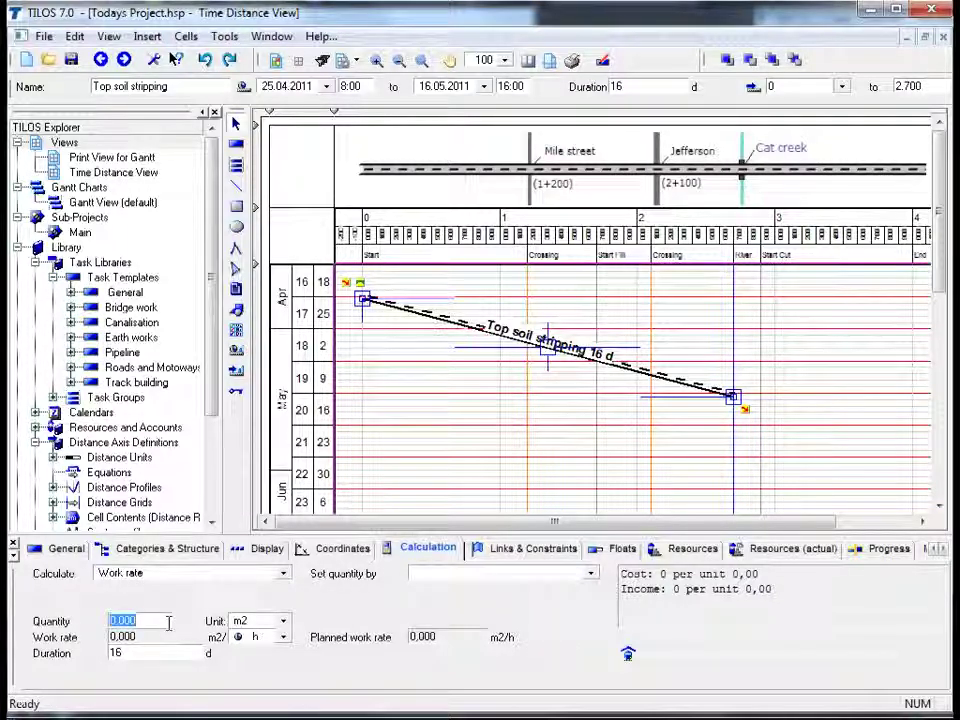
text(27000)
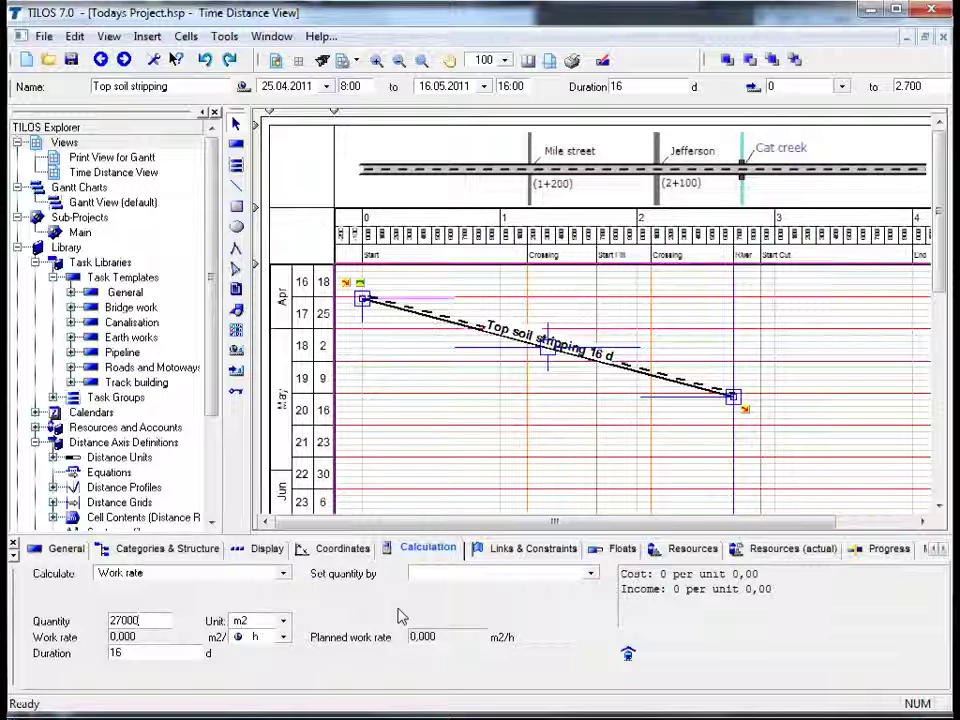
key(Return)
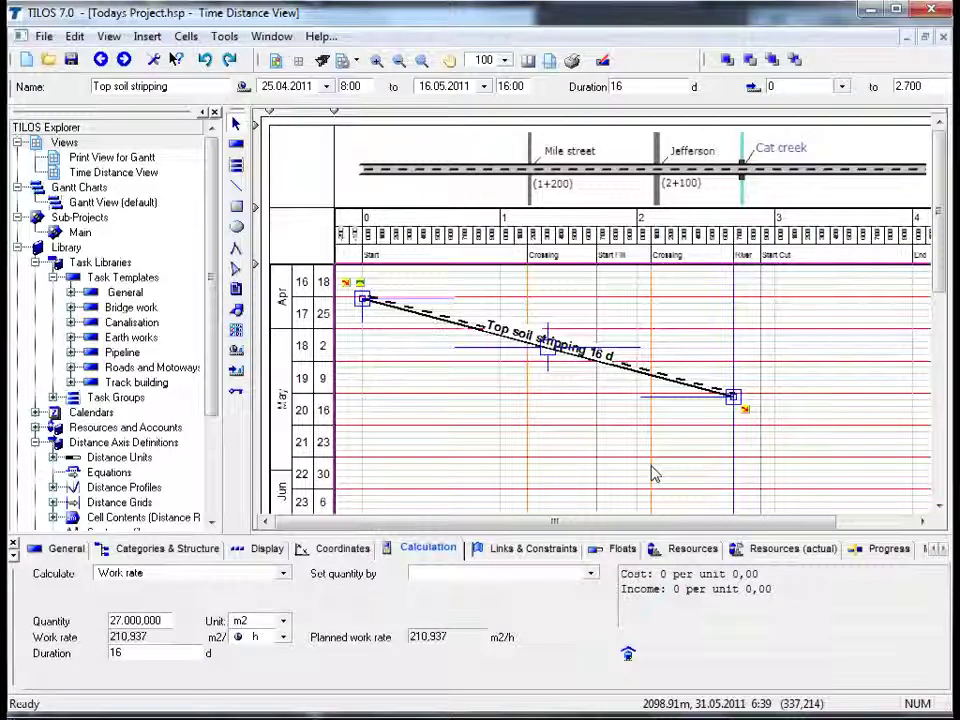
- Switch the task's calculation to Duration and set its planned work rate to 240 m2/h
click(283, 574)
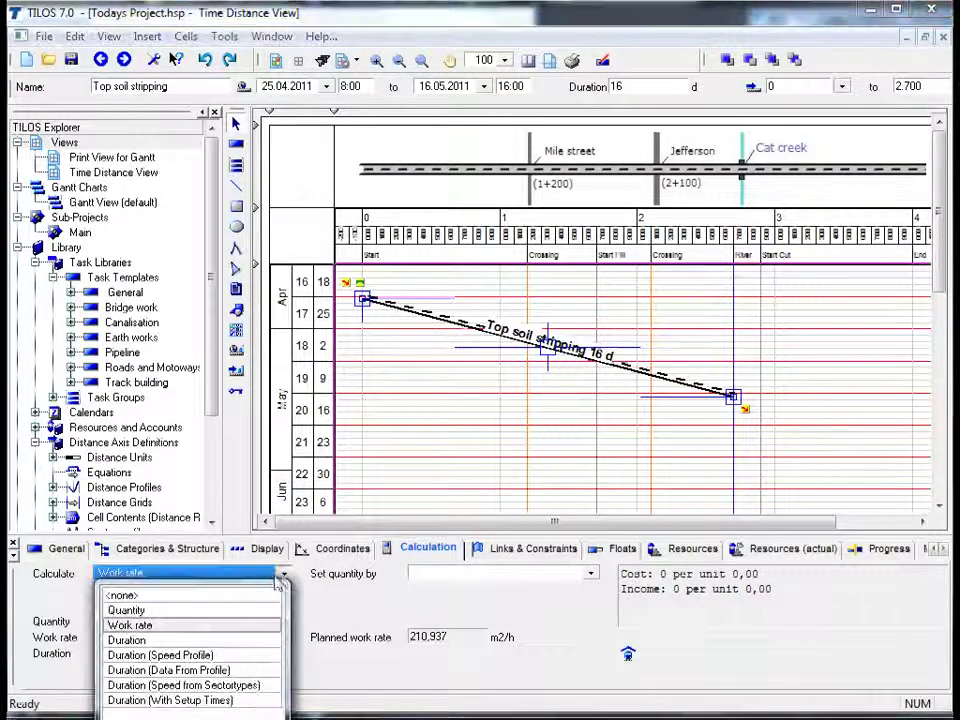
click(229, 641)
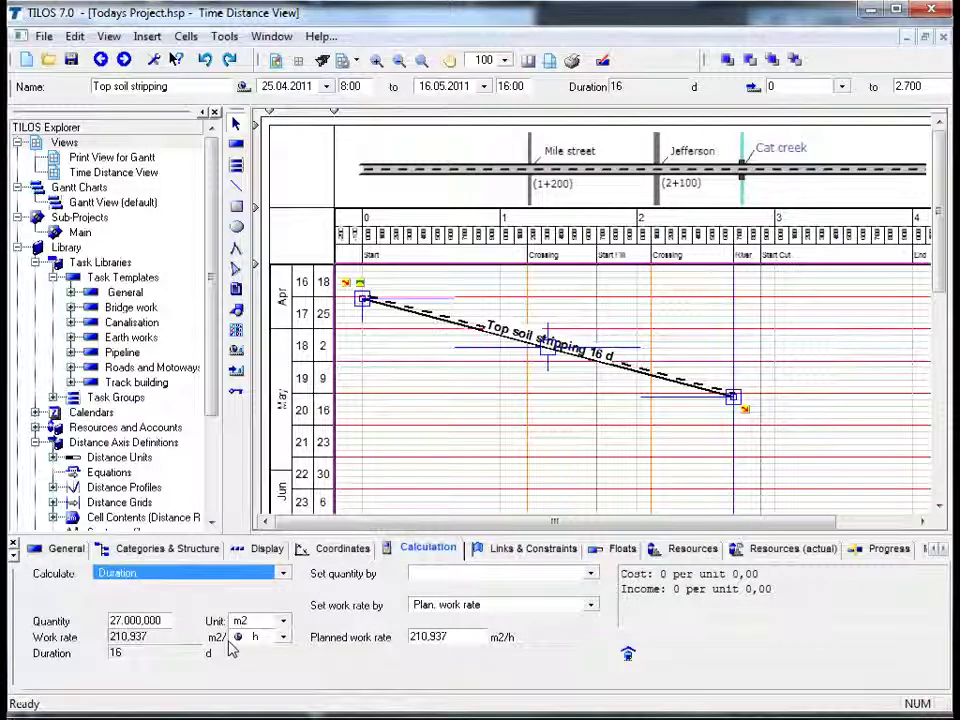
double_click(455, 637)
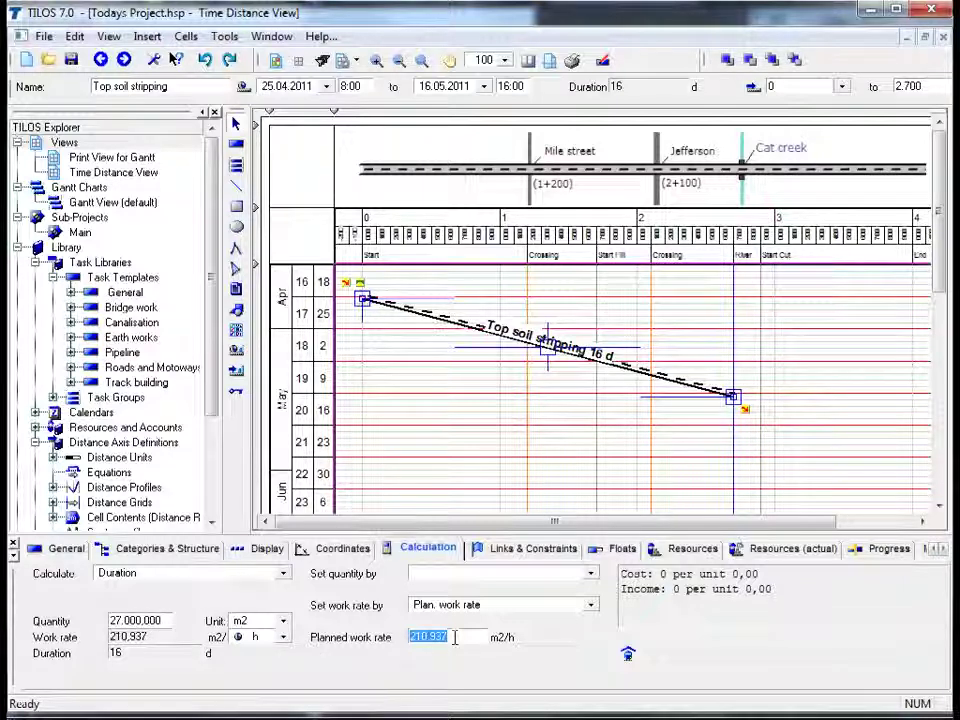
text(240)
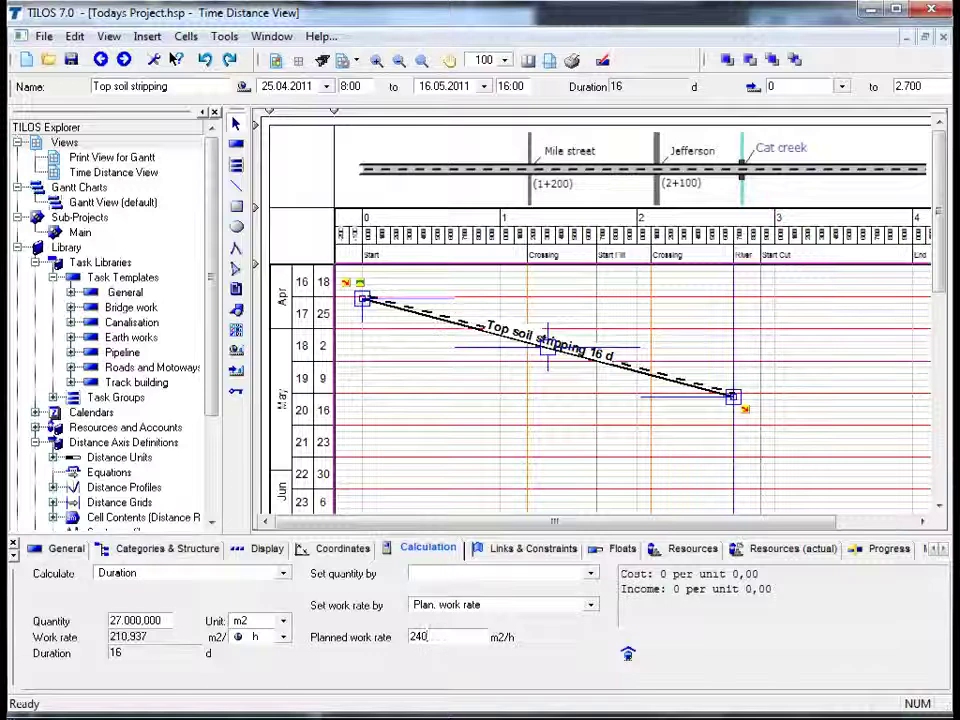
key(Return)
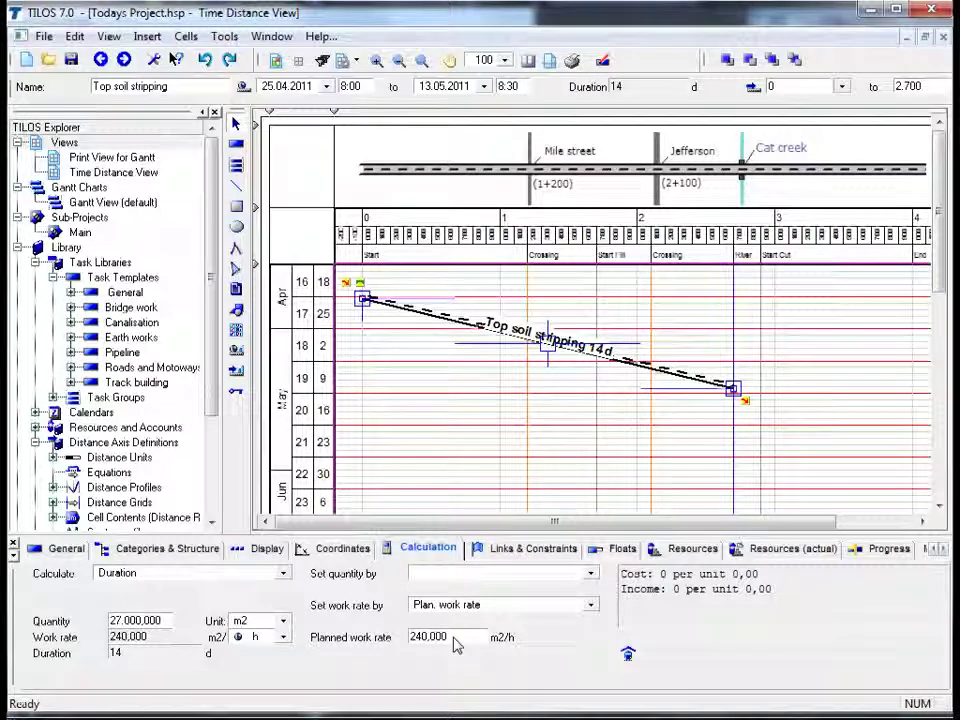
double_click(193, 656)
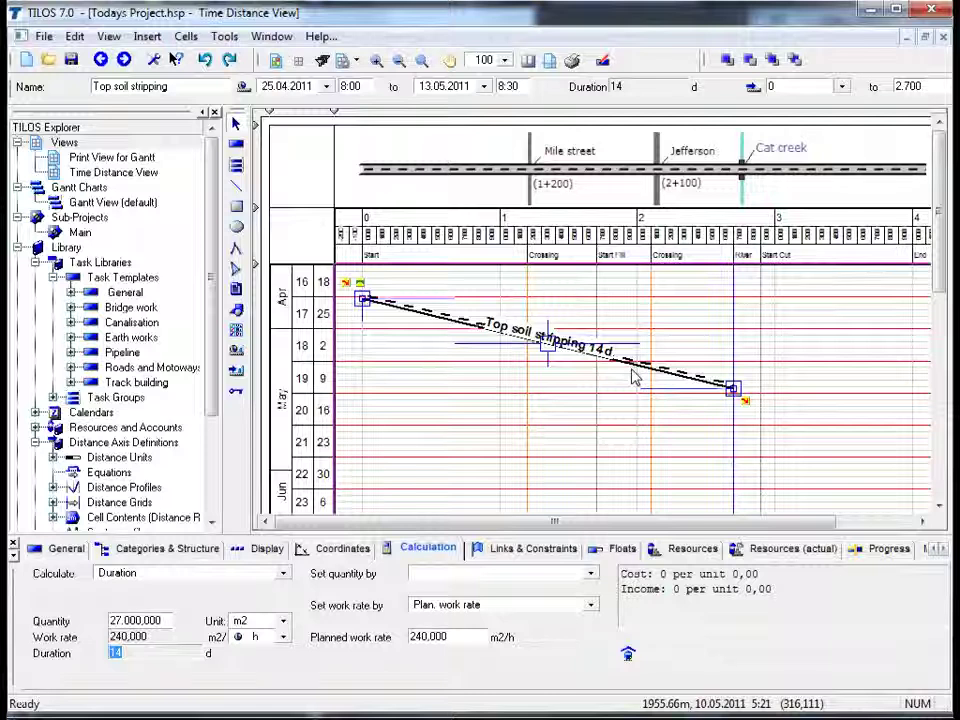
click(480, 370)
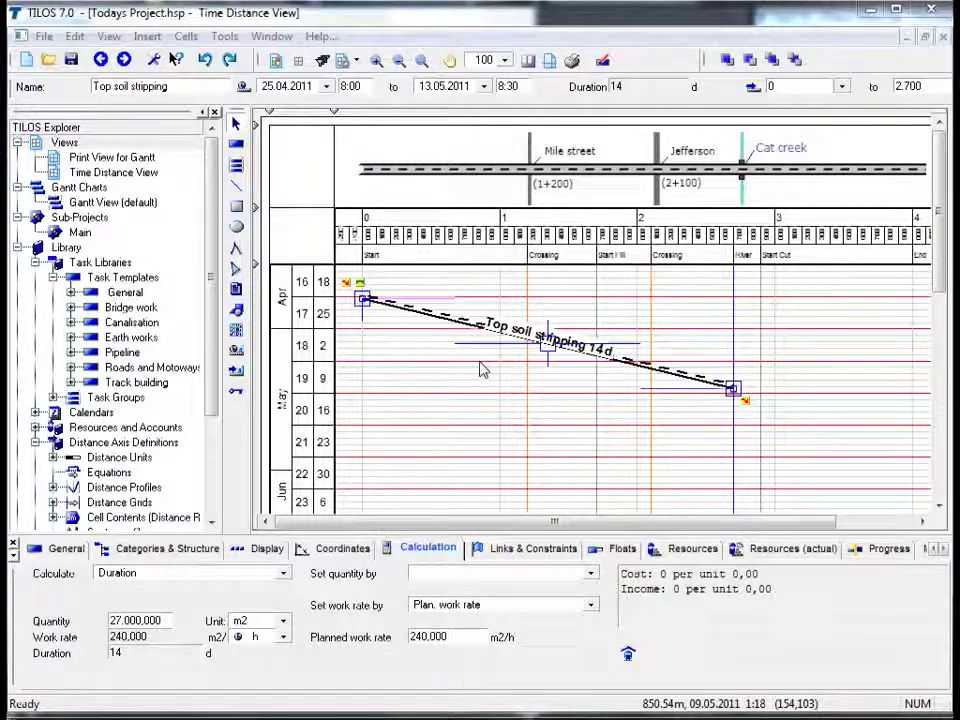
- Derive the task's quantity from Task length with a quantity factor of 12 m2 per metre
click(590, 574)
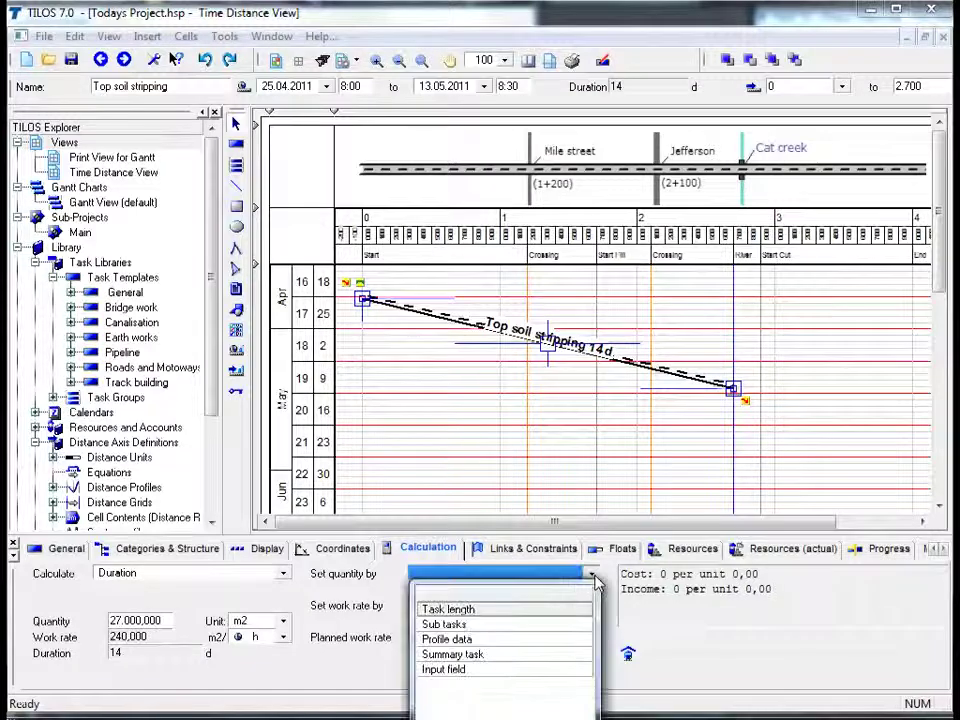
click(552, 612)
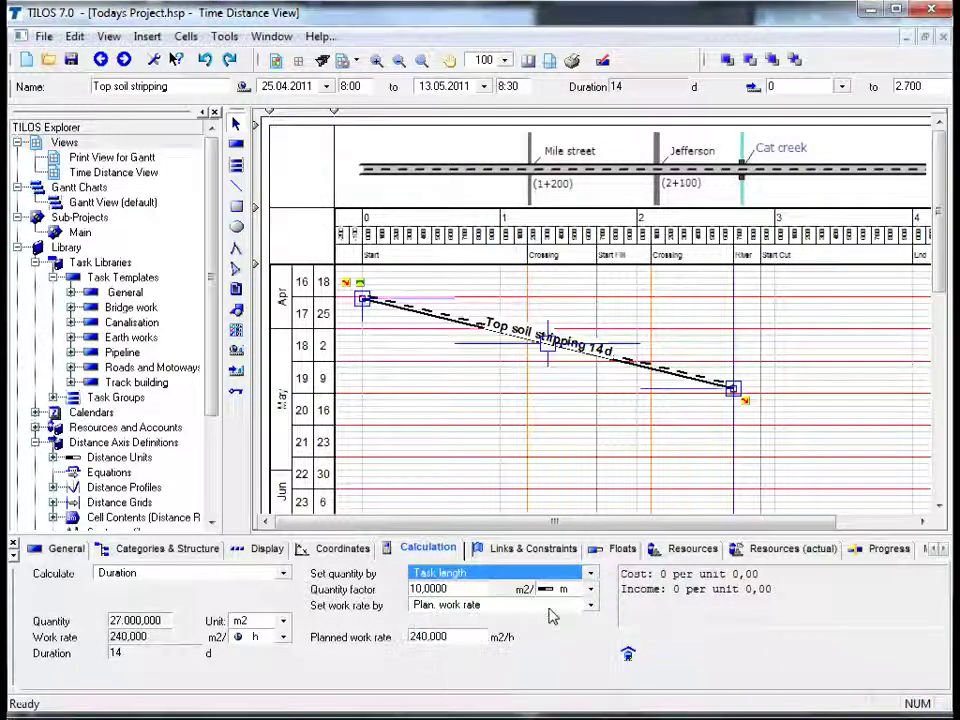
double_click(467, 590)
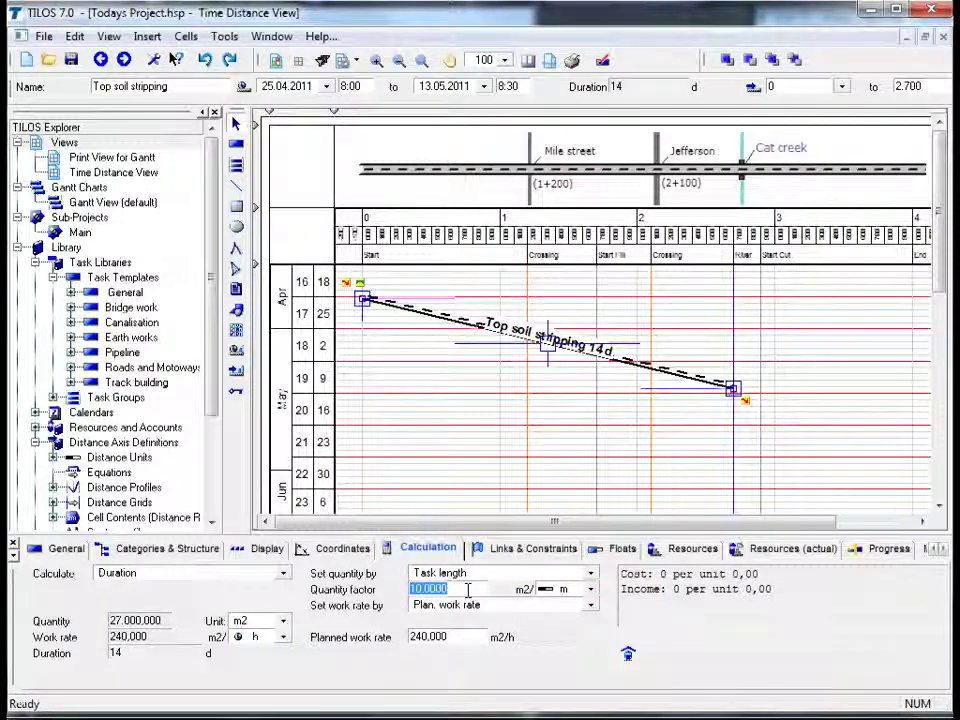
text(12)
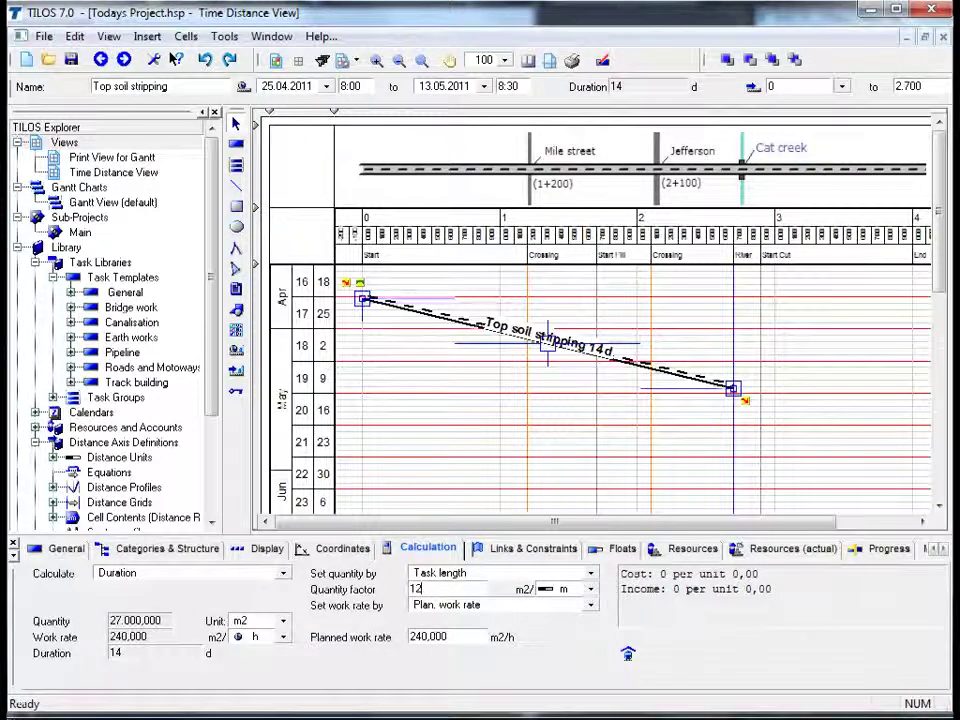
key(Return)
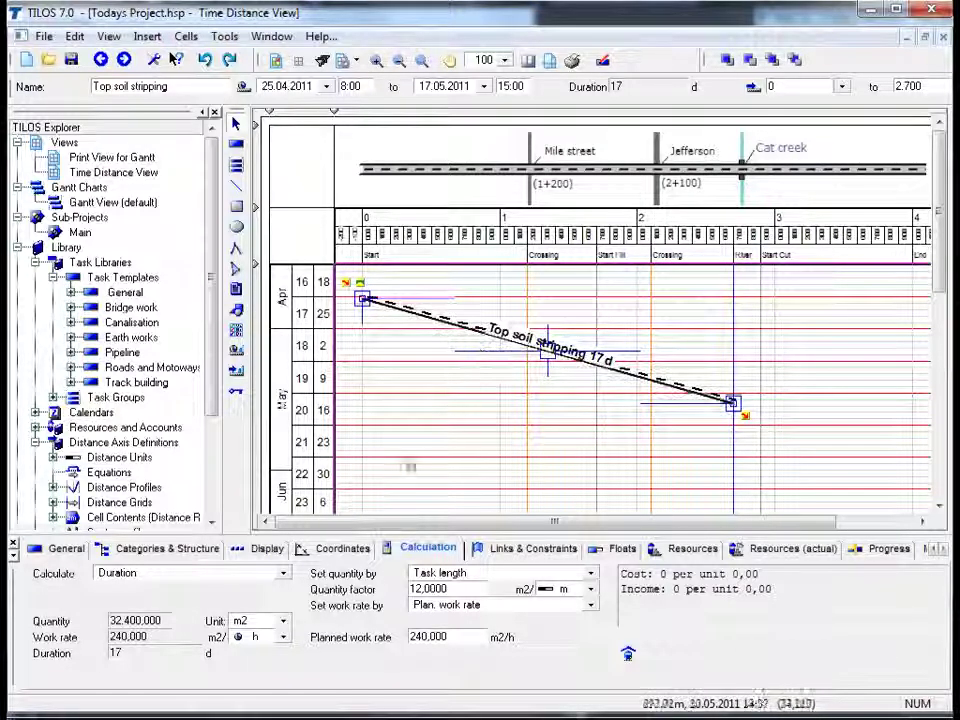
- Set the task's start distance to the Crossing station point at 1.200, and move the start back to 0 in the diagram
click(350, 550)
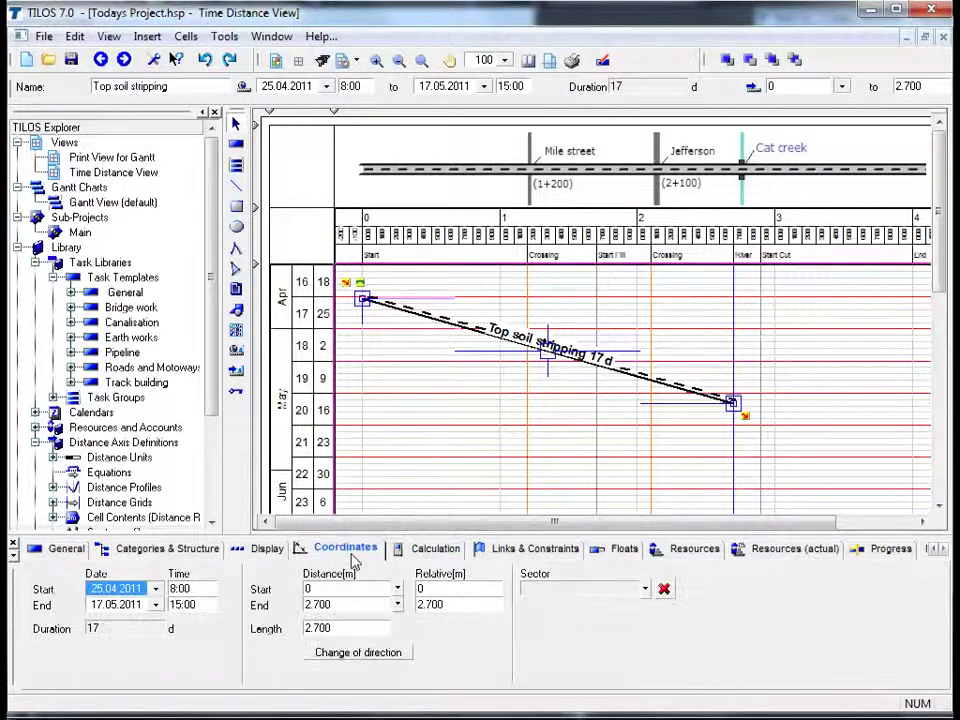
click(398, 592)
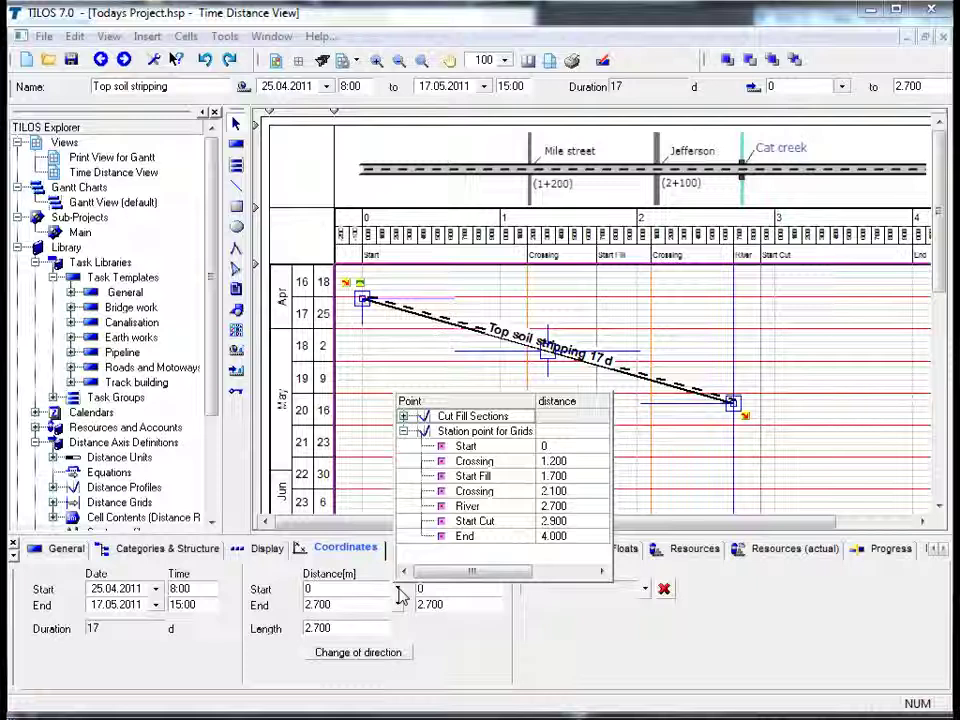
click(573, 463)
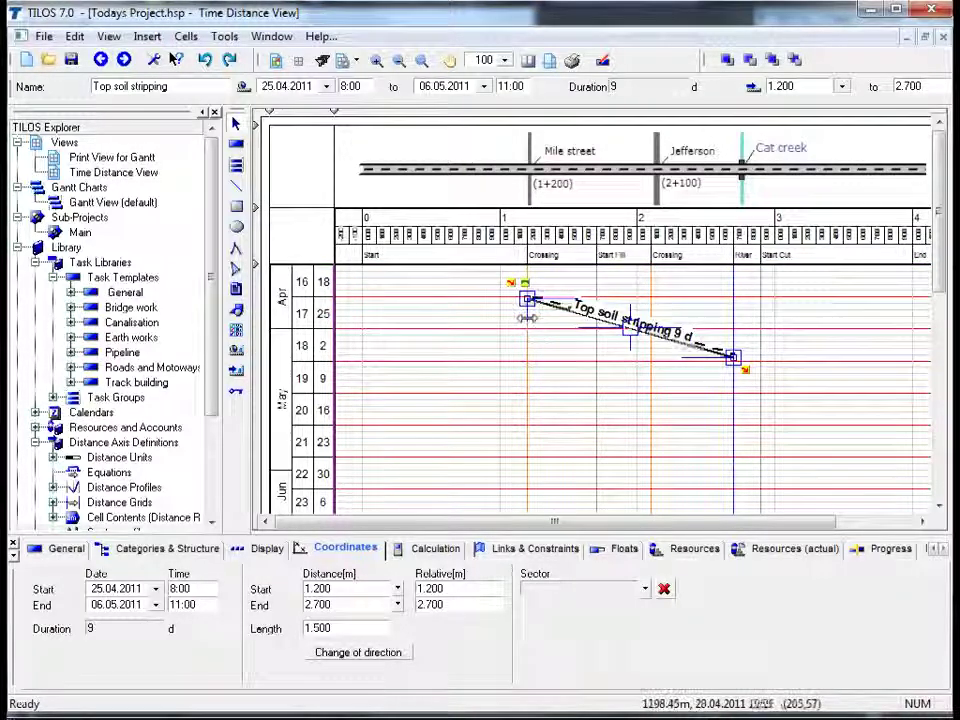
drag(527, 319, 369, 336)
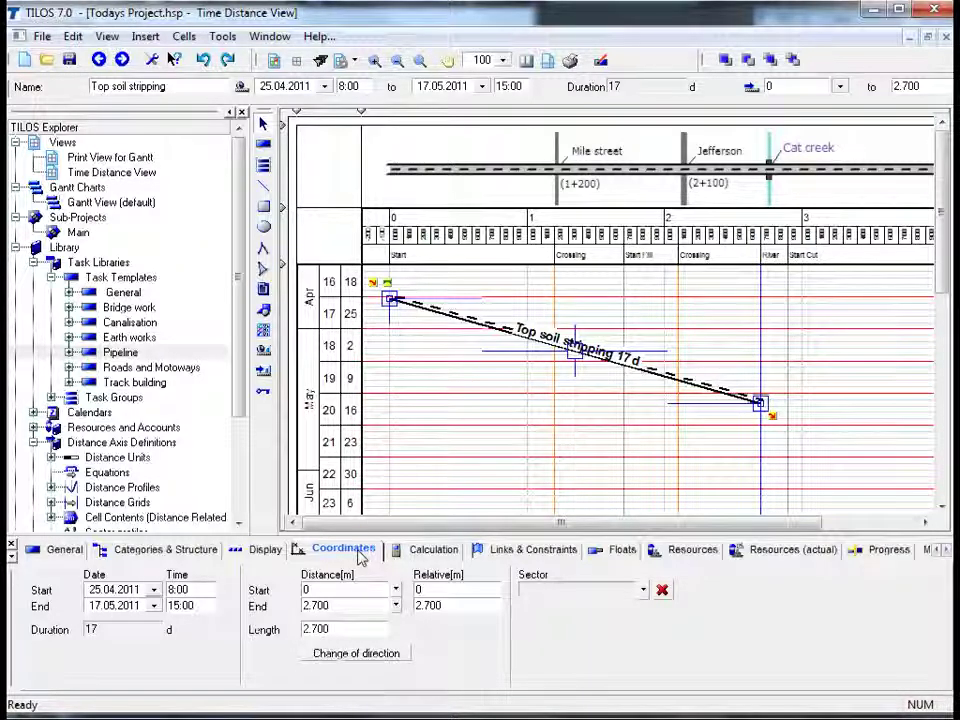
- Reverse the task's direction and save the task as a new template named "Top soil stripping today" under Earth works
click(356, 655)
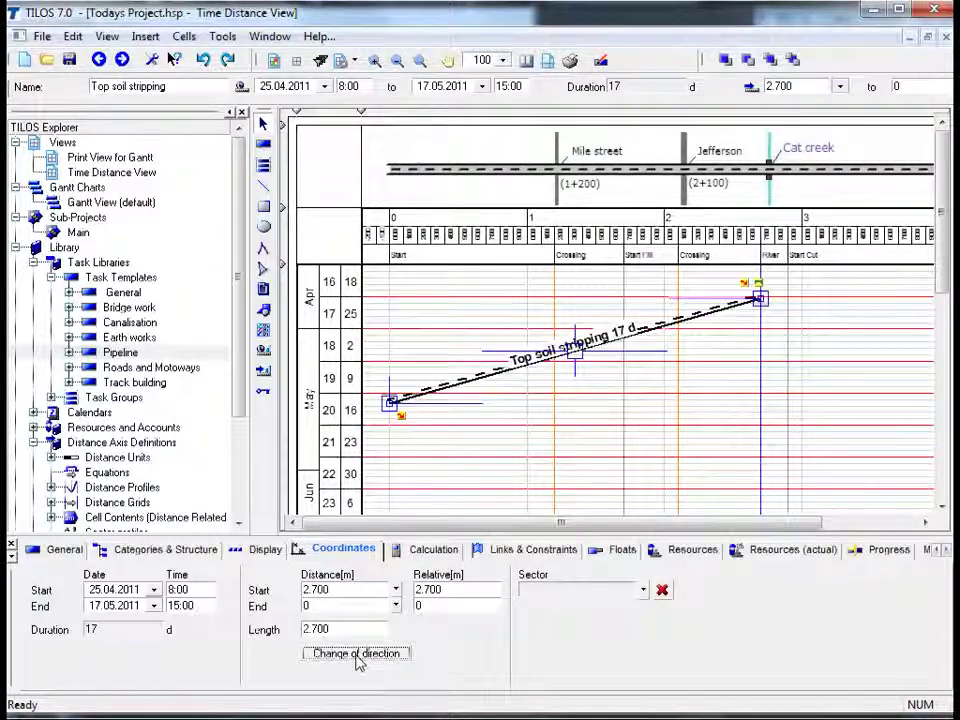
right_click(459, 383)
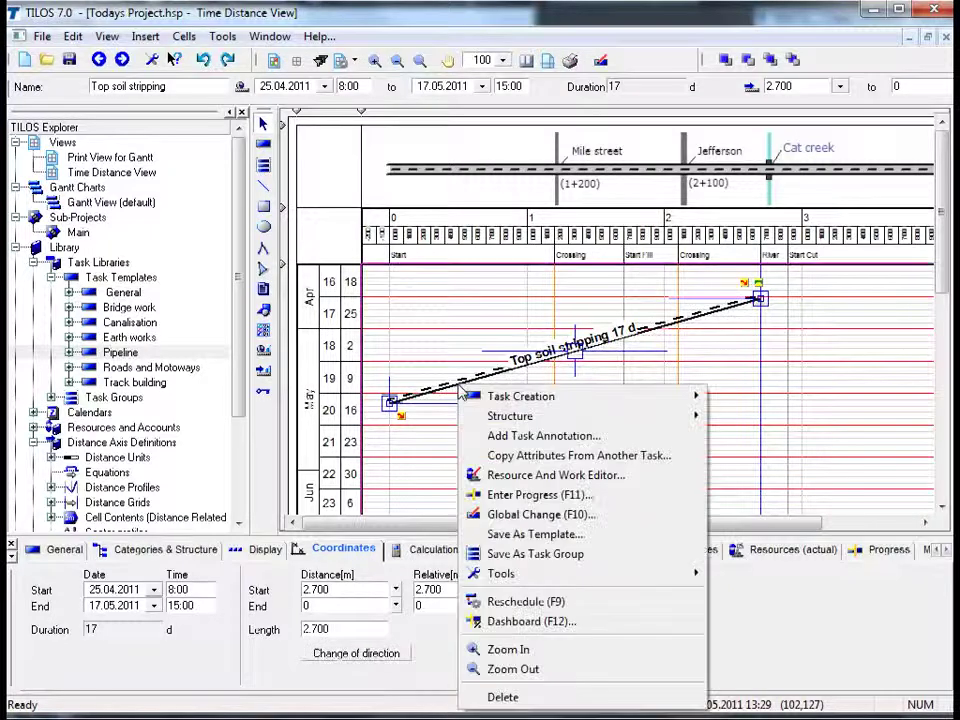
click(510, 536)
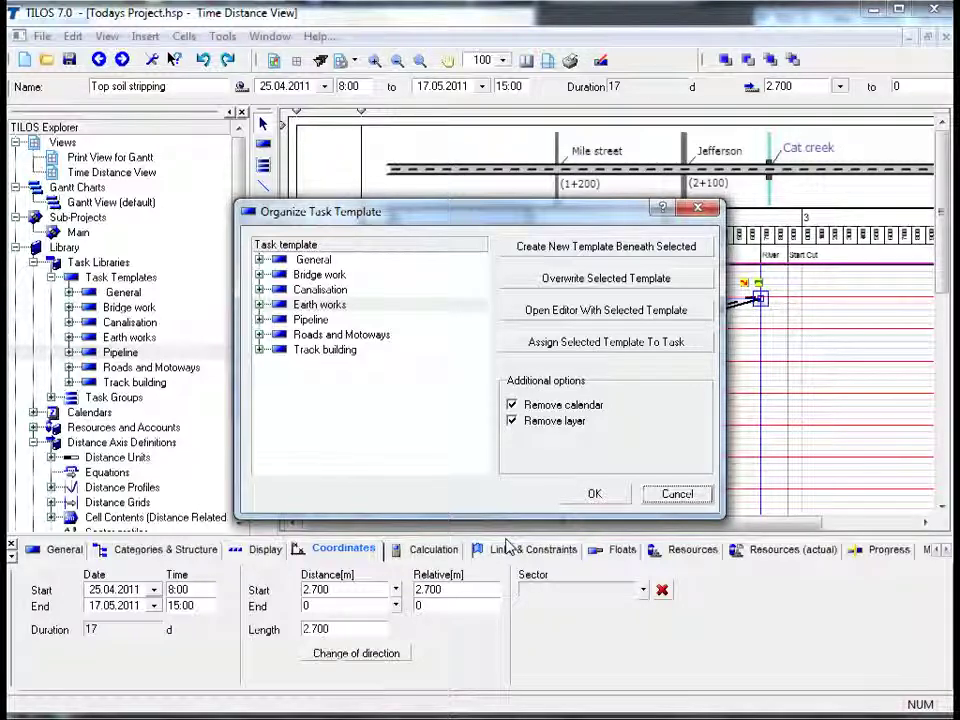
click(259, 305)
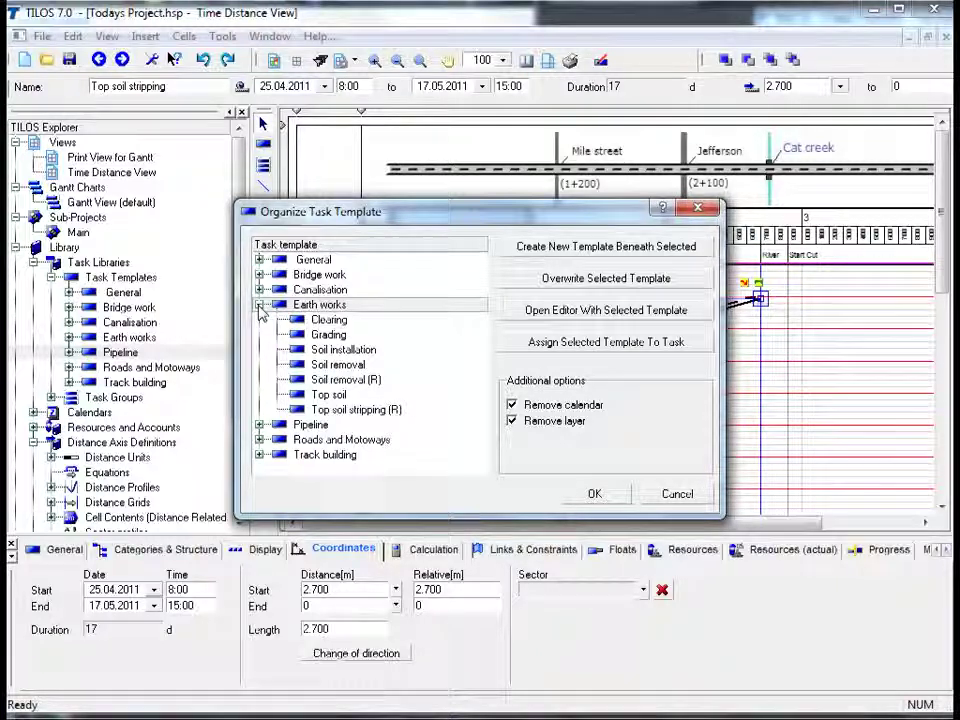
click(573, 250)
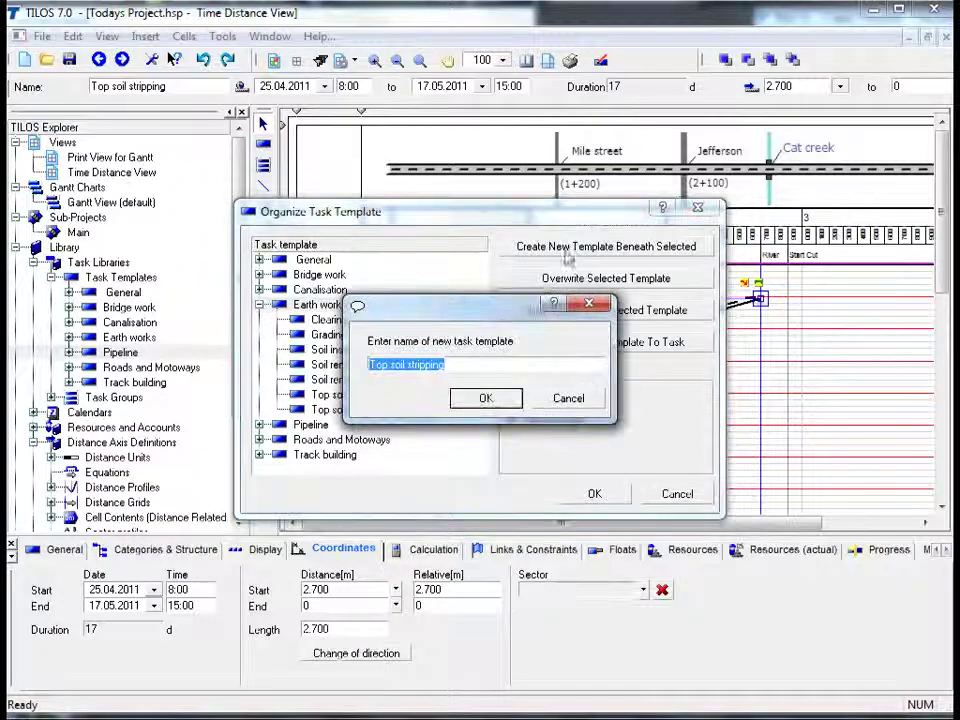
click(503, 363)
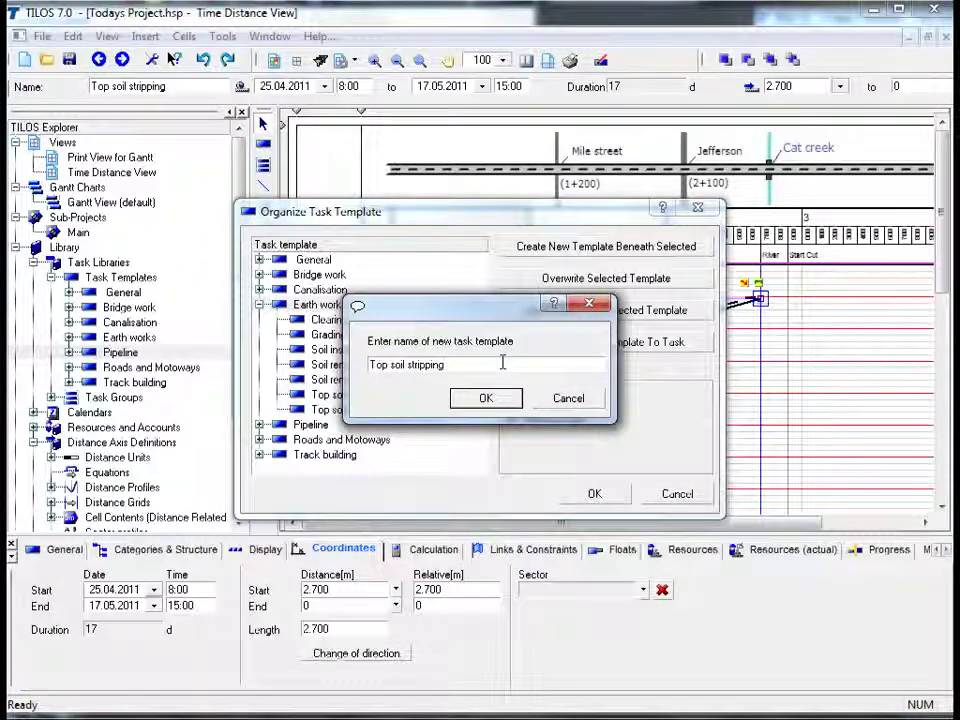
text(today)
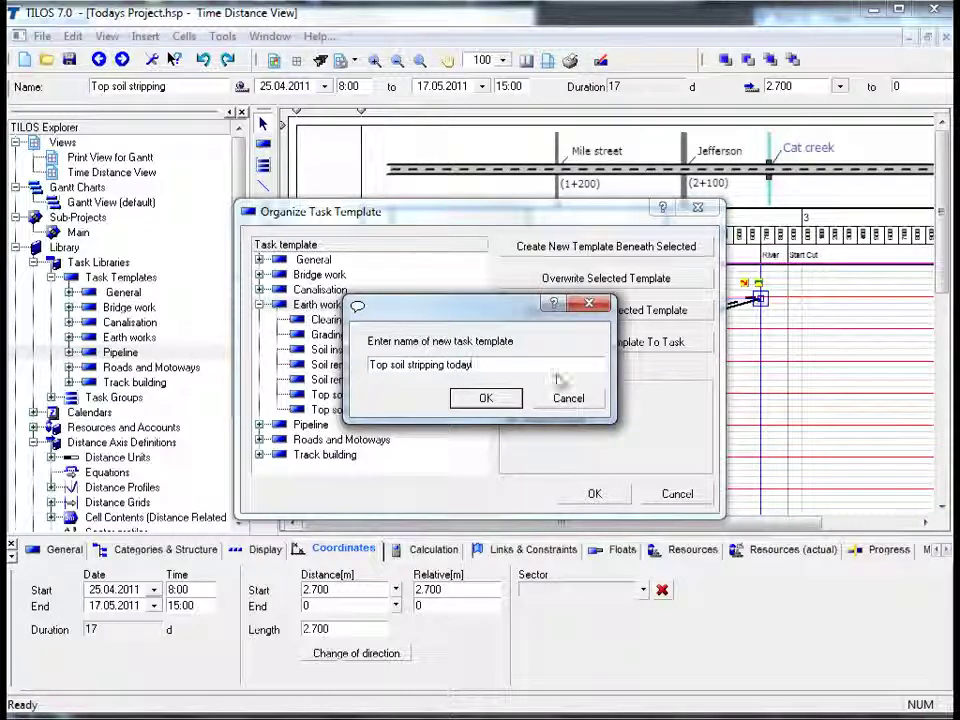
click(463, 399)
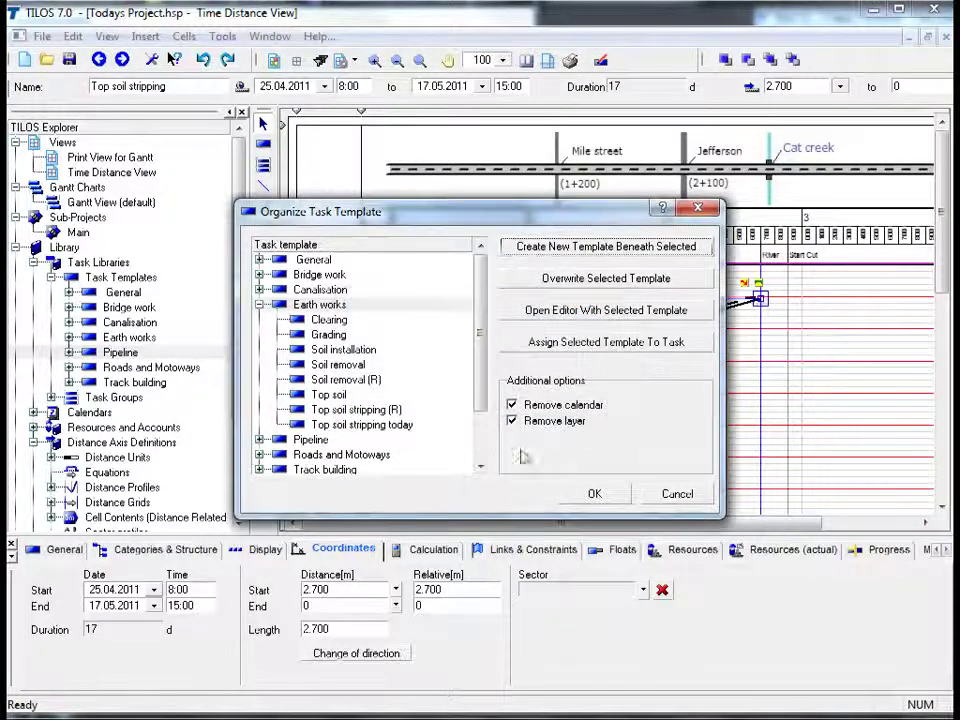
click(587, 496)
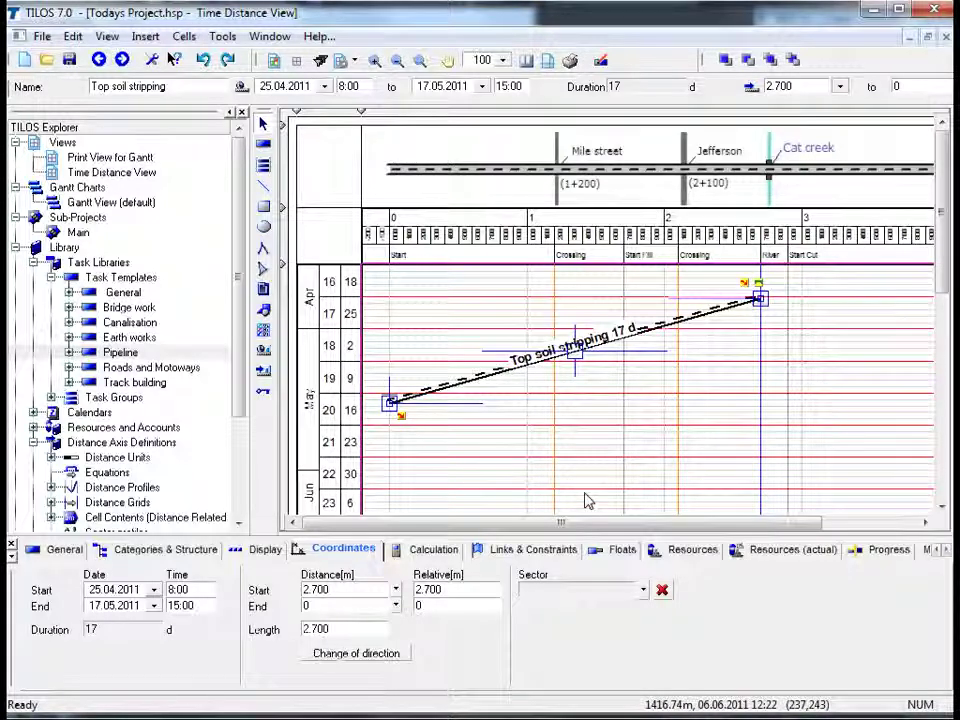
- Draw a new task with the "Top soil stripping today" template from the River point at 2.700 on 17.05.2011 to the End at 4.000
click(528, 461)
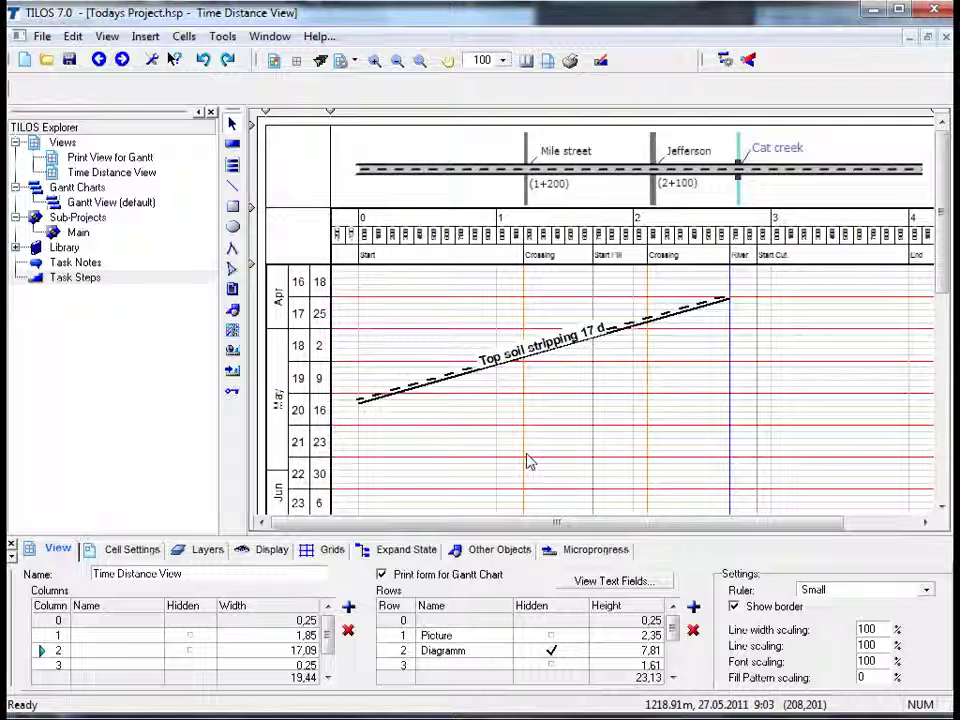
click(234, 146)
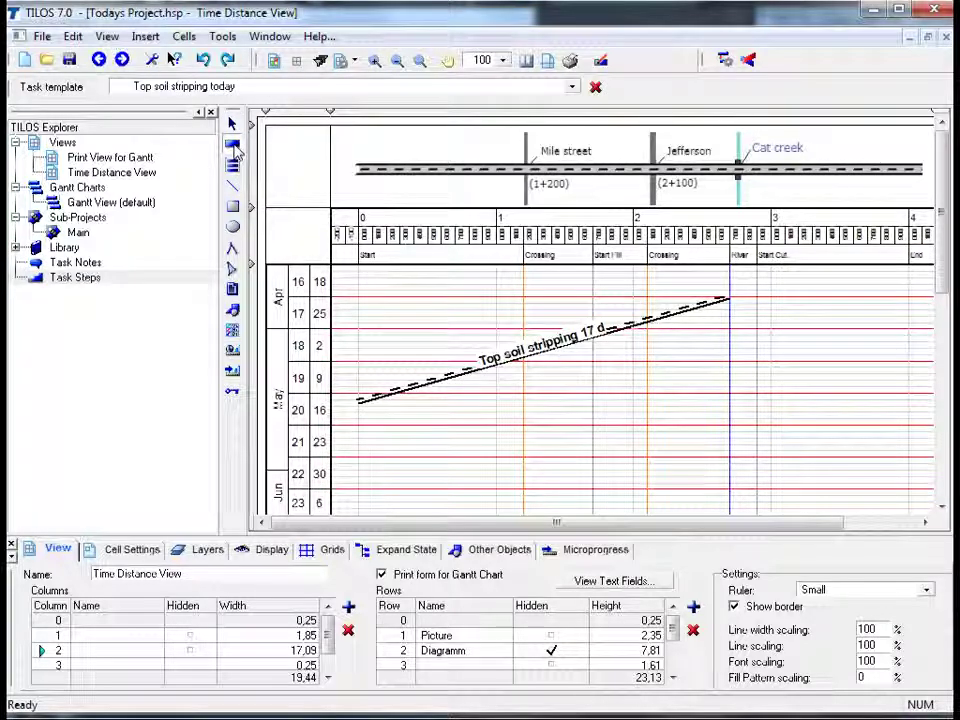
click(572, 88)
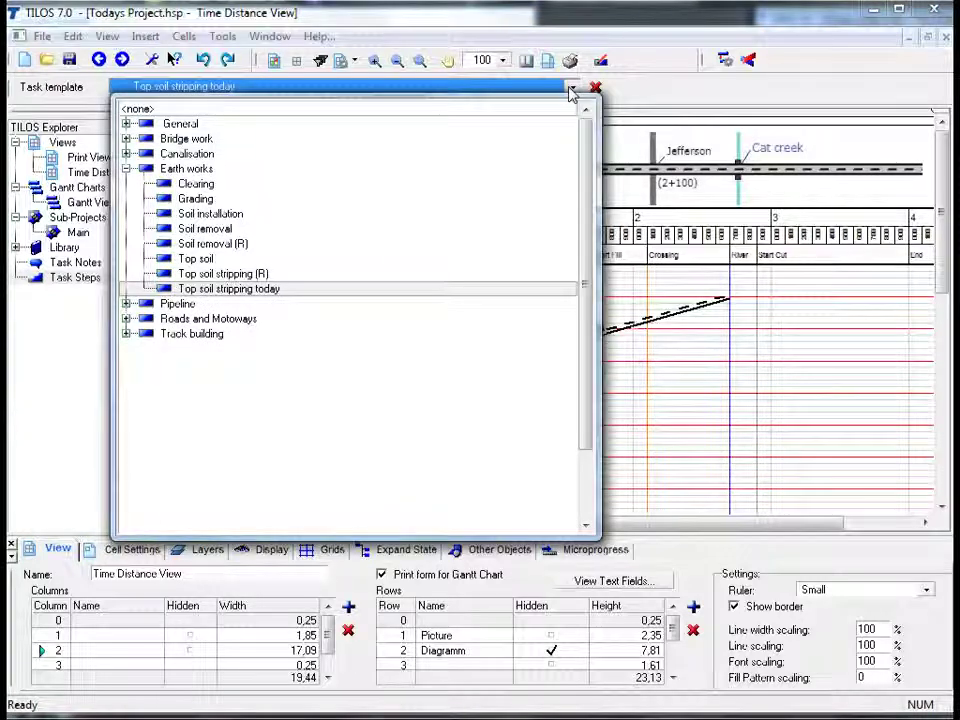
click(278, 292)
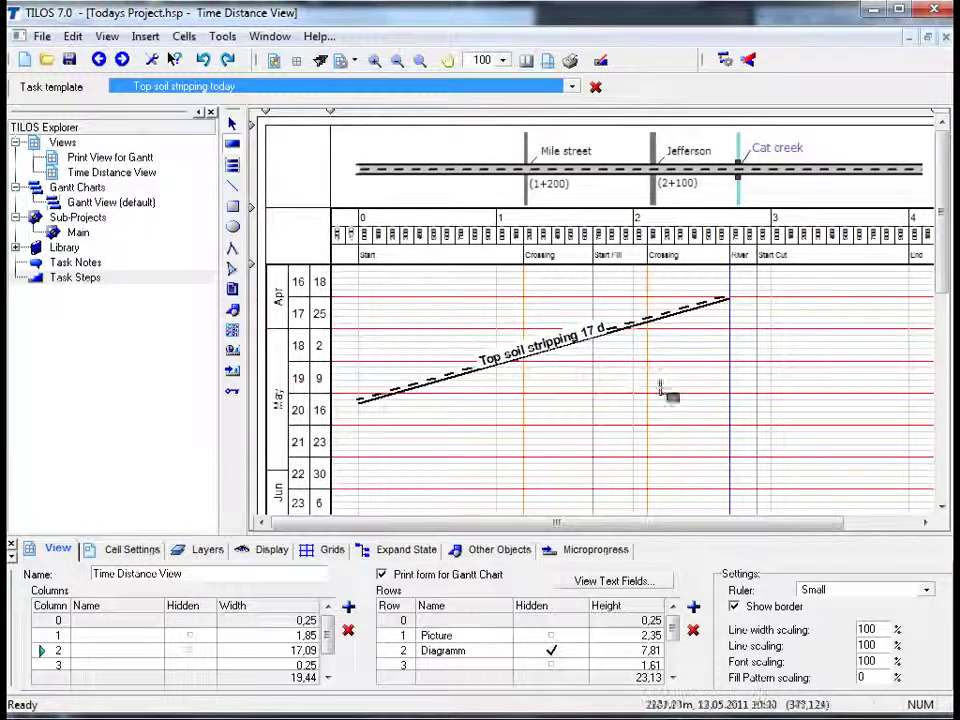
click(729, 399)
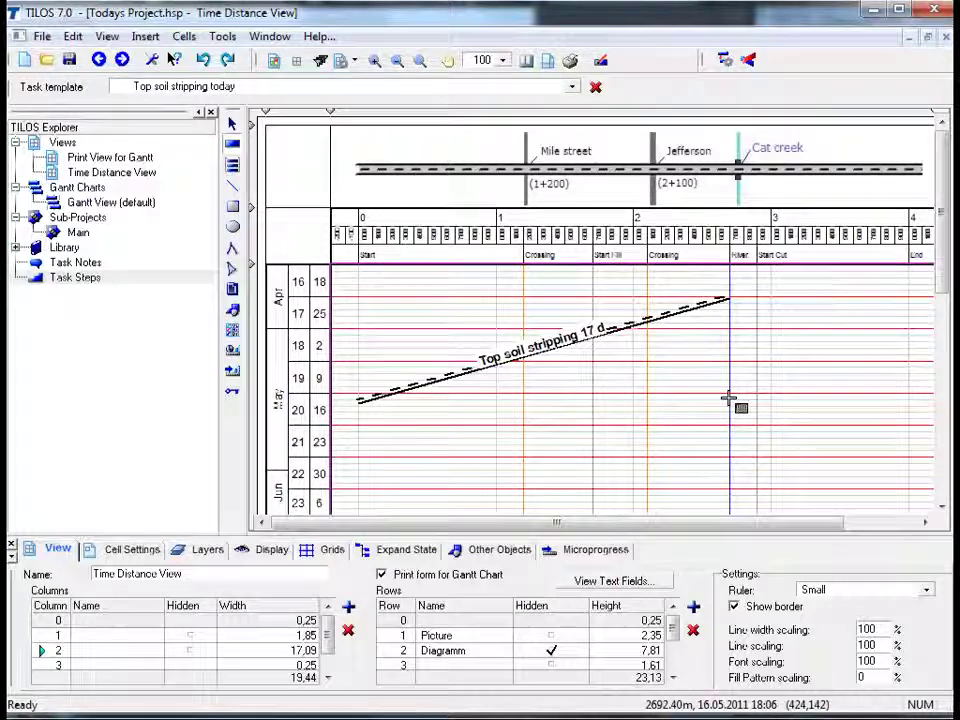
drag(729, 399, 906, 462)
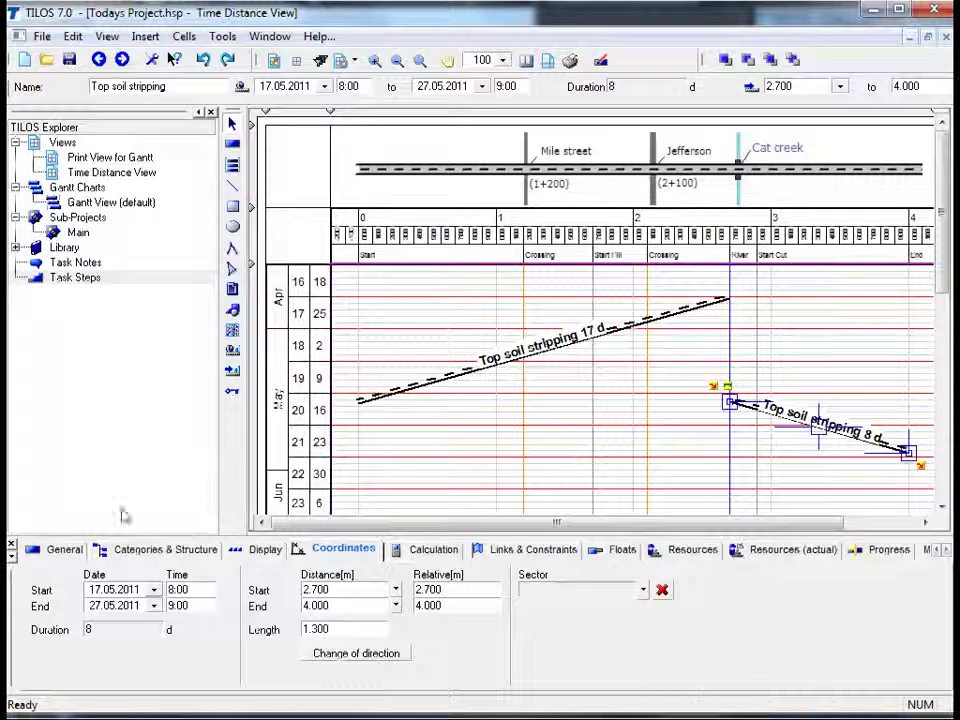
- Review the new task's general, category, display, coordinate and calculation properties inherited from the template
click(70, 550)
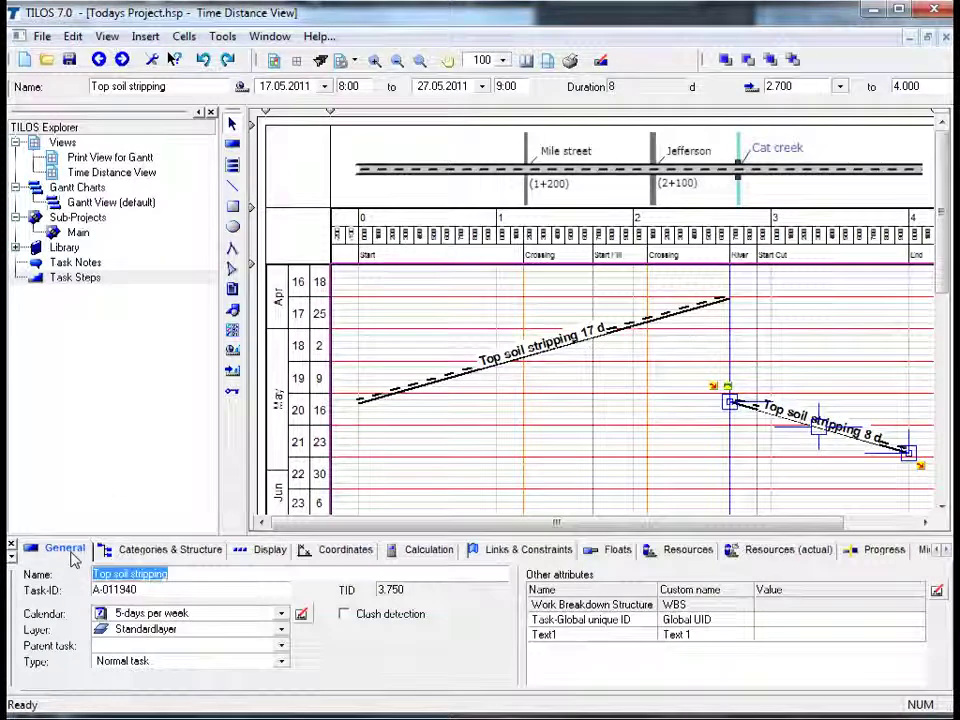
click(219, 556)
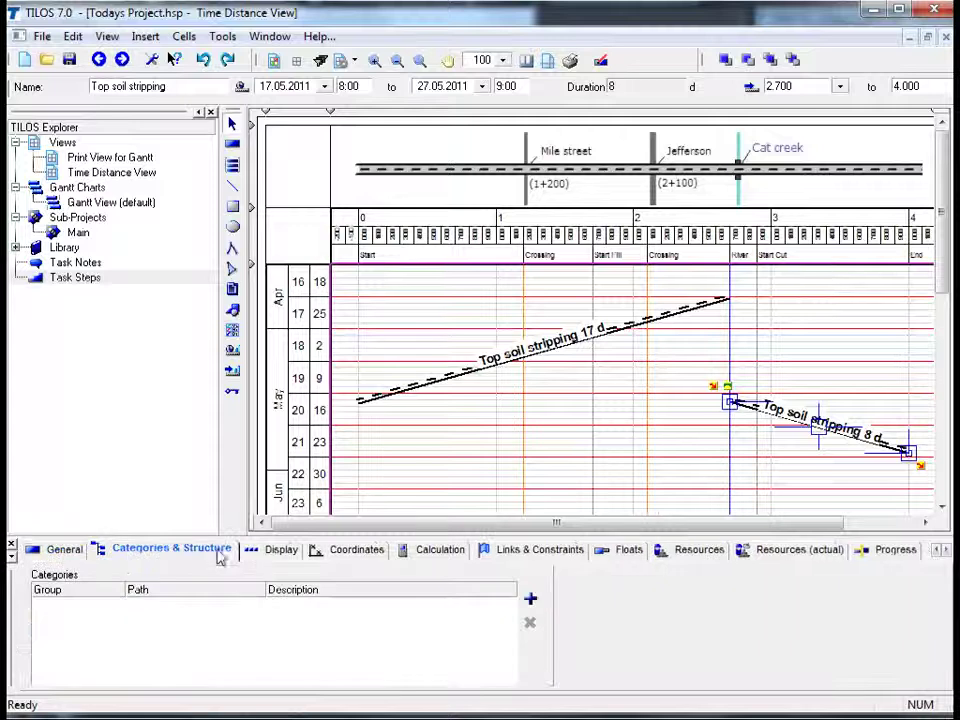
click(268, 556)
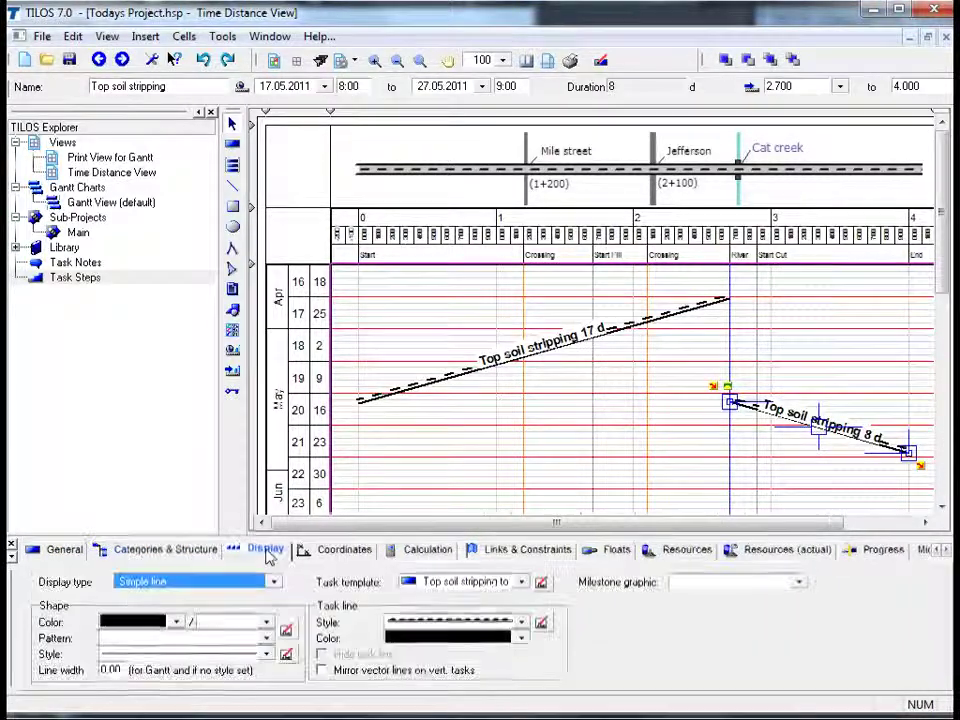
click(325, 558)
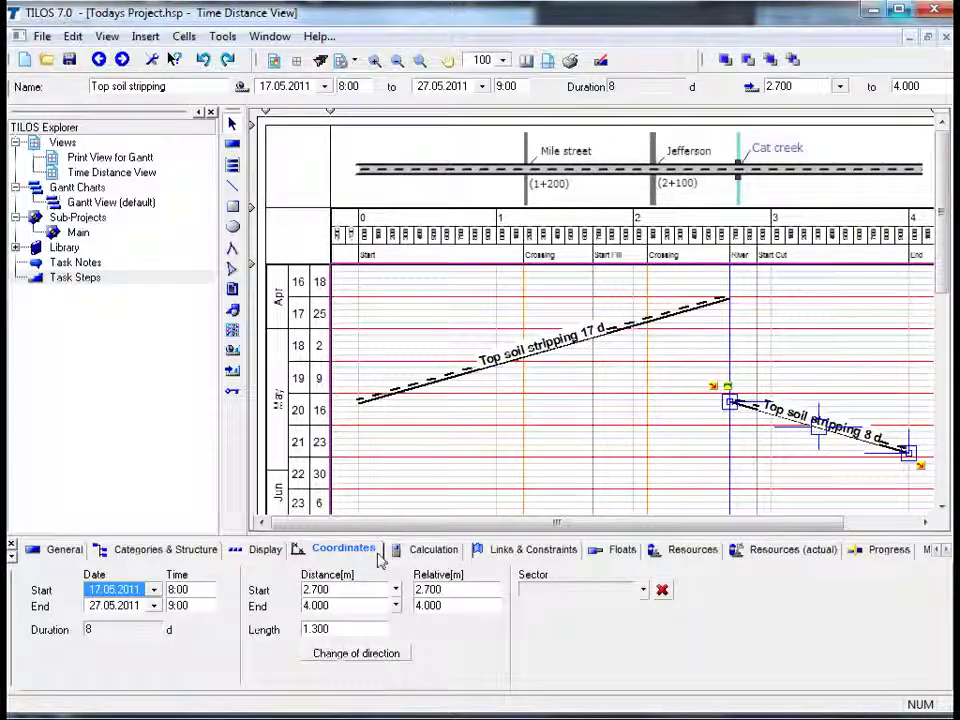
click(418, 558)
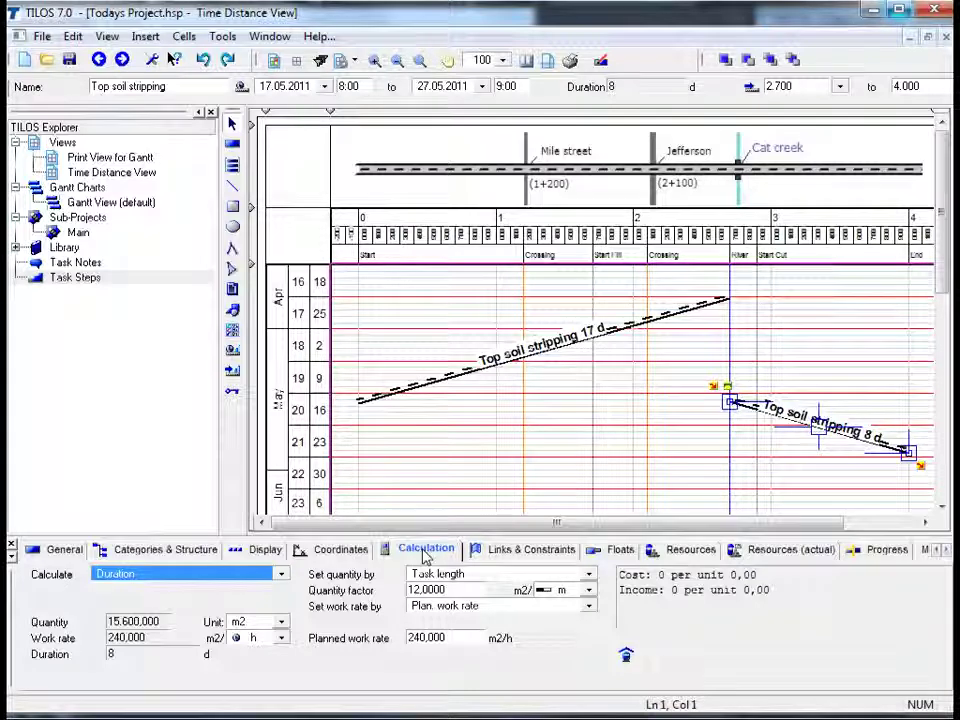
click(570, 497)
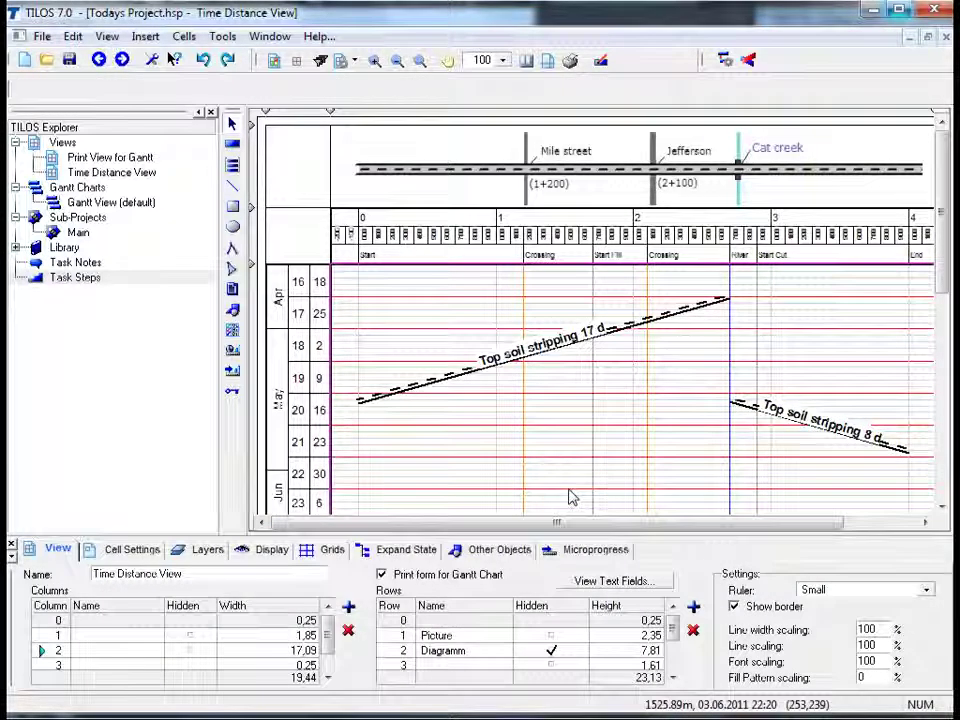
- Draw a task with the Earth works template "Soil removal (R)" from Start Fill at 1.700 on 10.05.2011 back to 0, ending about 21.06.2011
scroll(570, 497, down, 2)
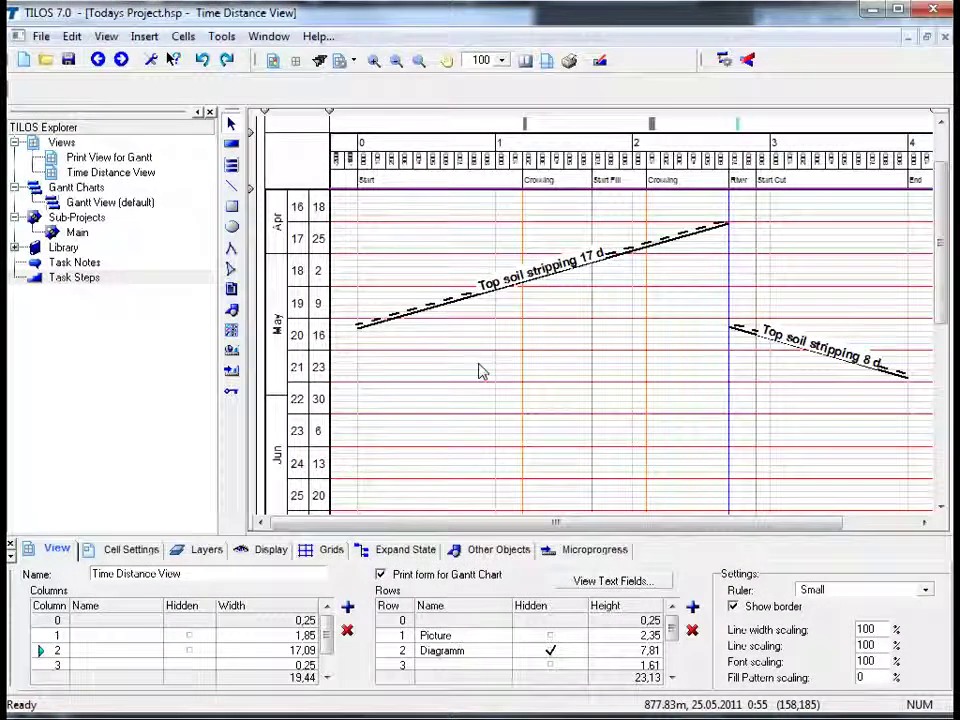
click(236, 149)
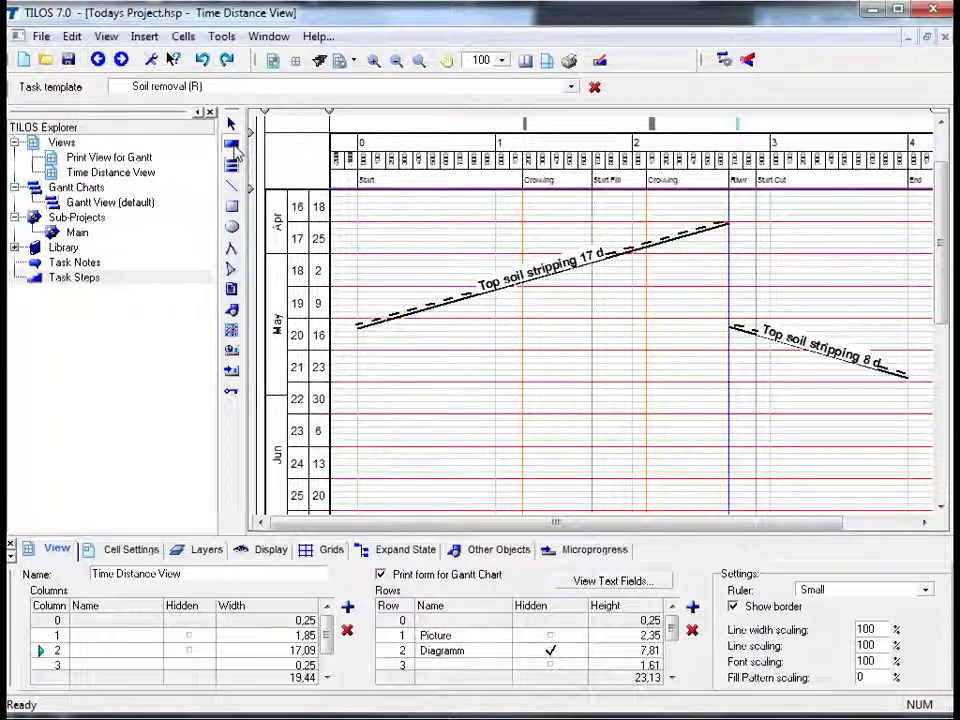
click(15, 248)
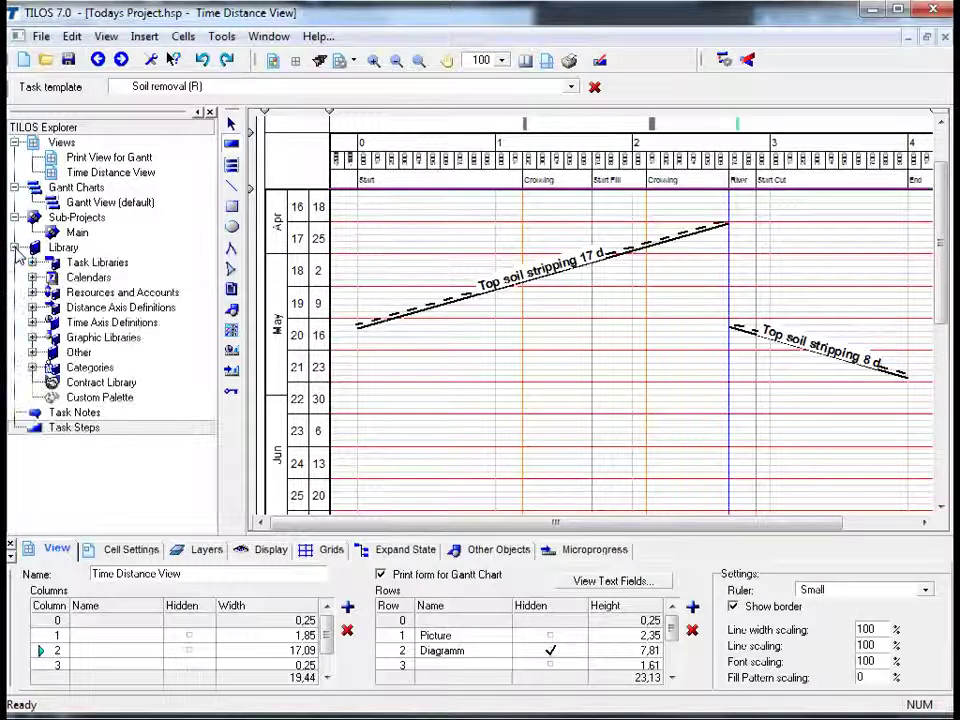
click(32, 262)
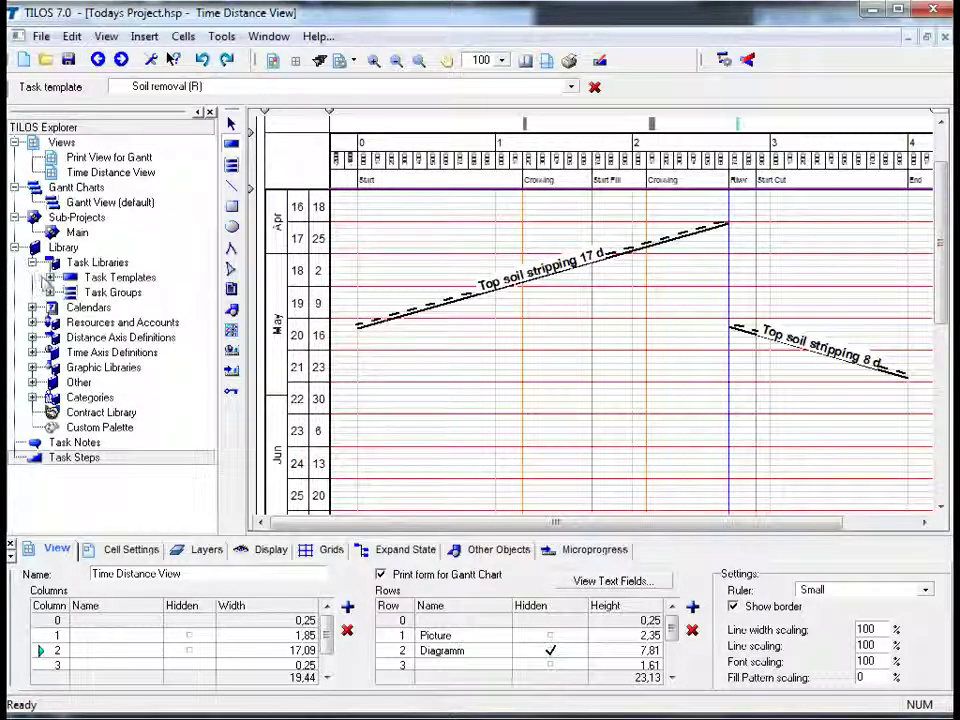
click(50, 278)
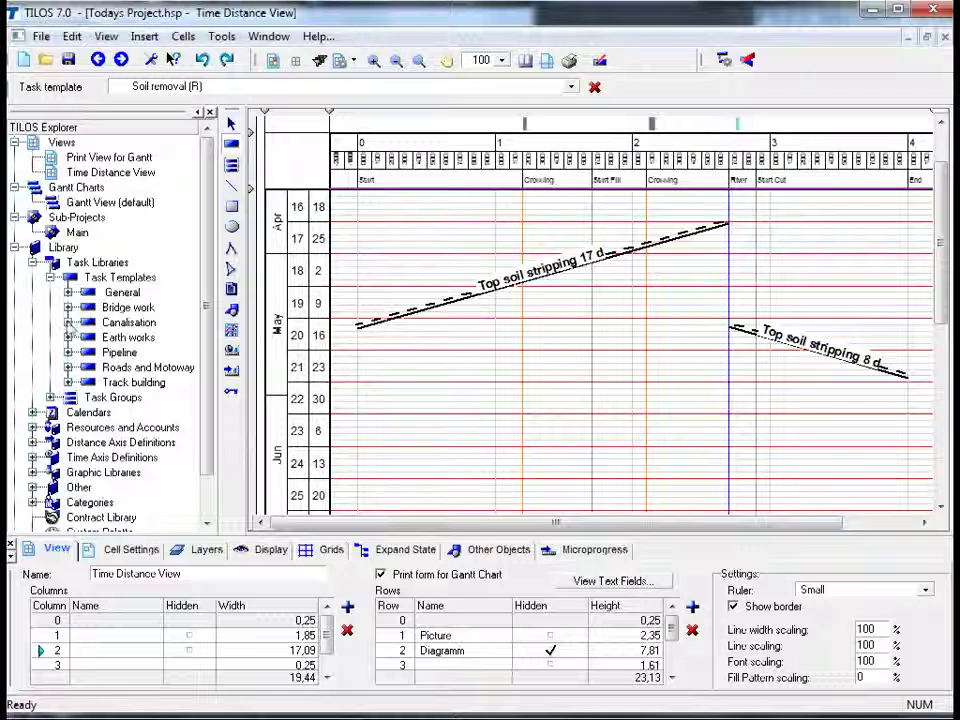
click(67, 338)
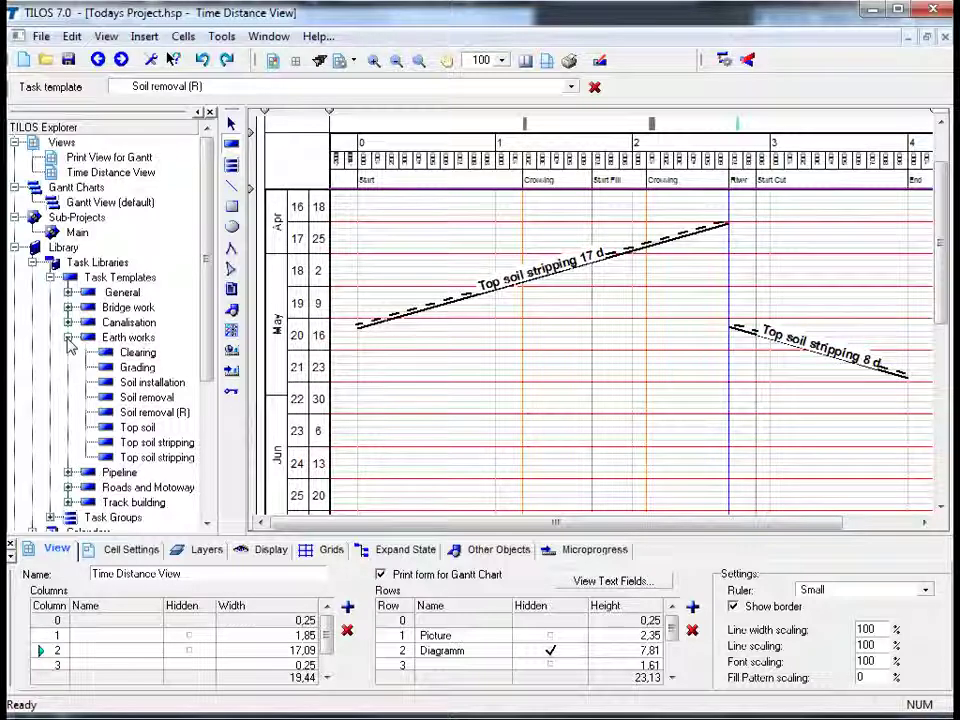
click(144, 416)
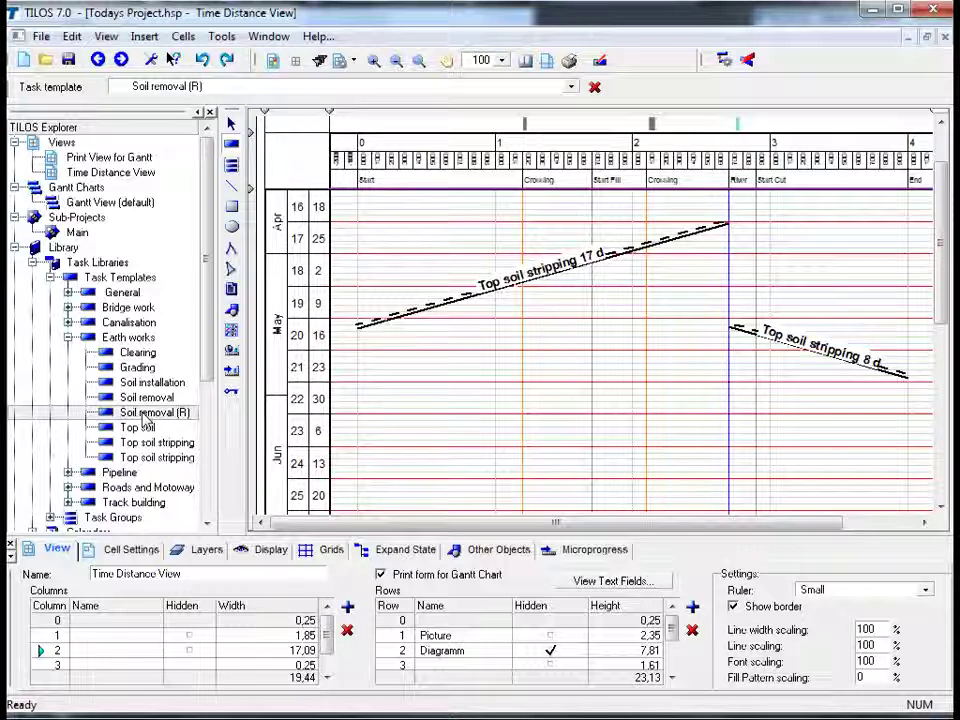
drag(144, 416, 591, 292)
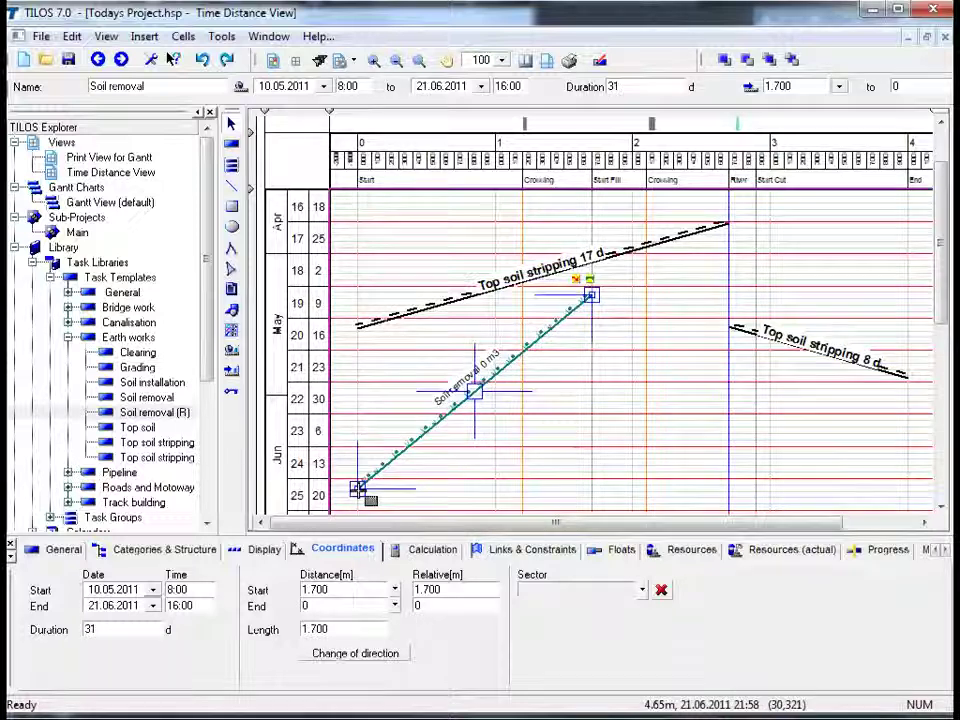
click(369, 501)
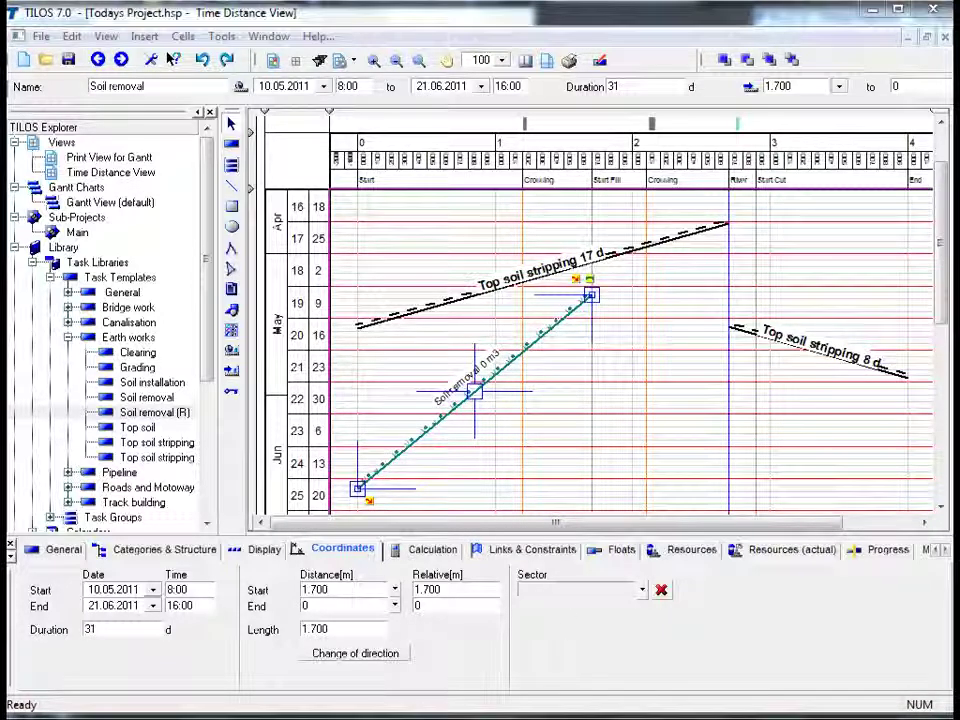
- Set the soil removal task's quantity to 45400 m3 in its calculation
click(436, 553)
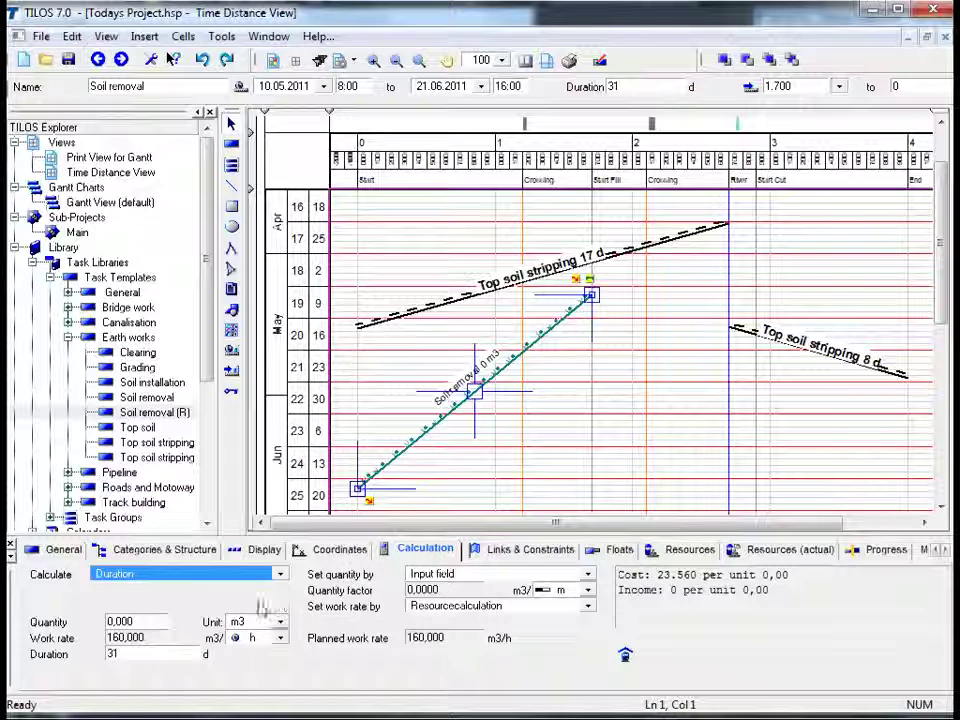
click(150, 622)
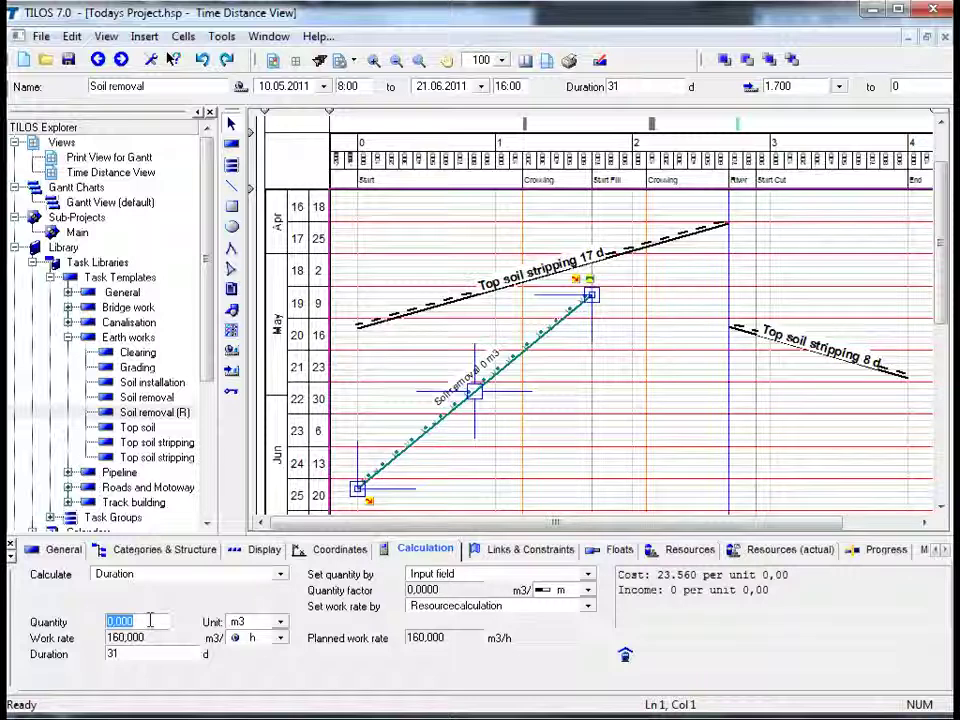
text(45400)
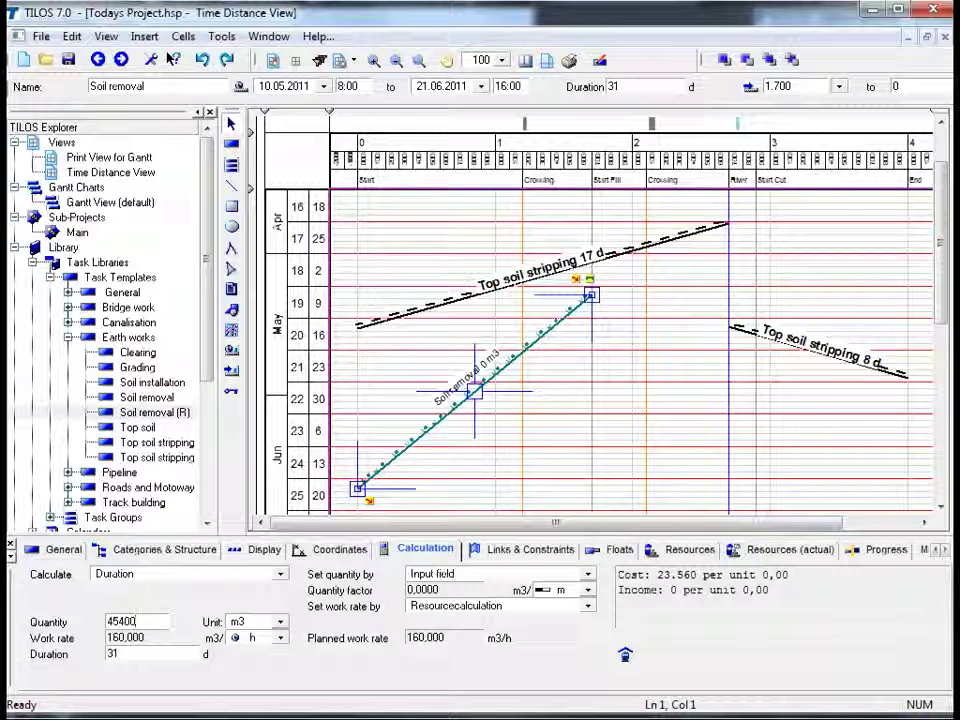
key(Return)
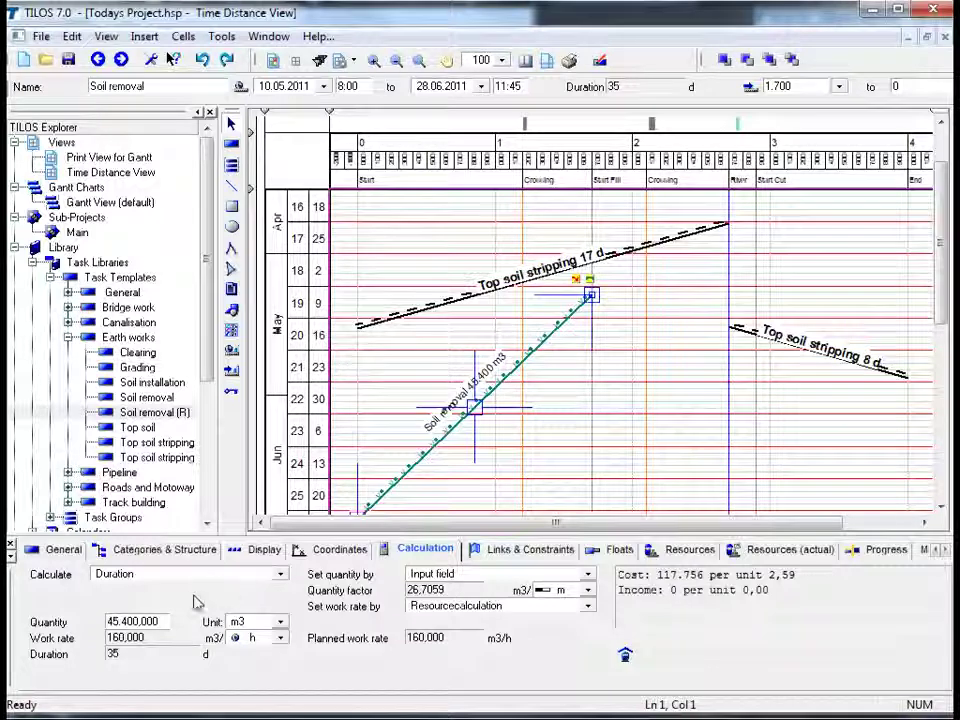
click(517, 481)
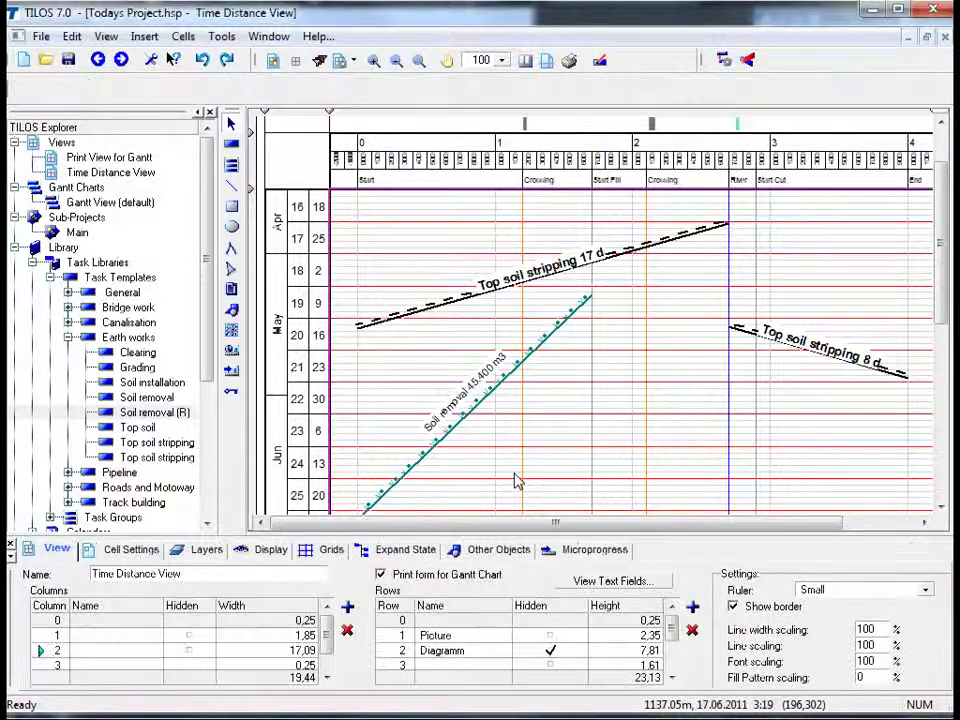
- Set the view zoom to 80 and widen the diagram column to about 21,70
scroll(517, 481, down, 1)
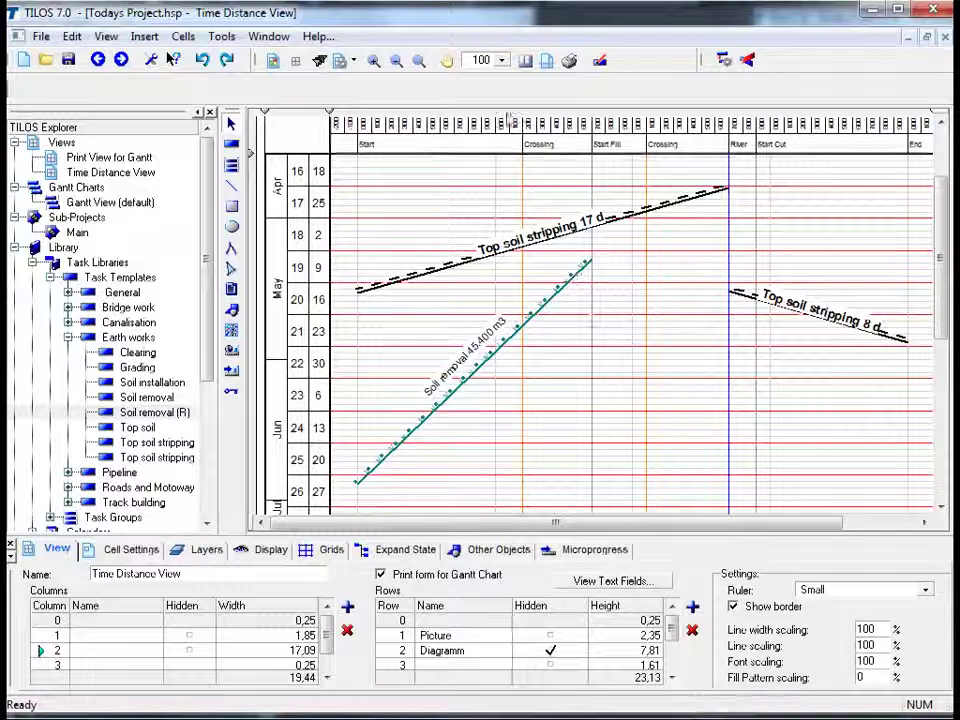
click(486, 63)
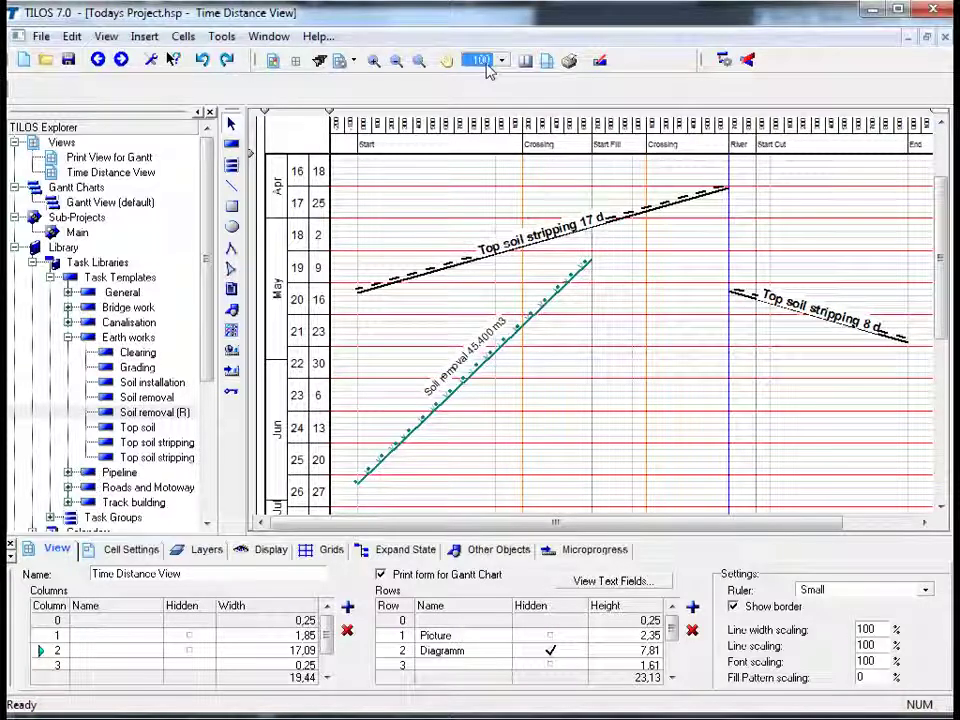
text(80)
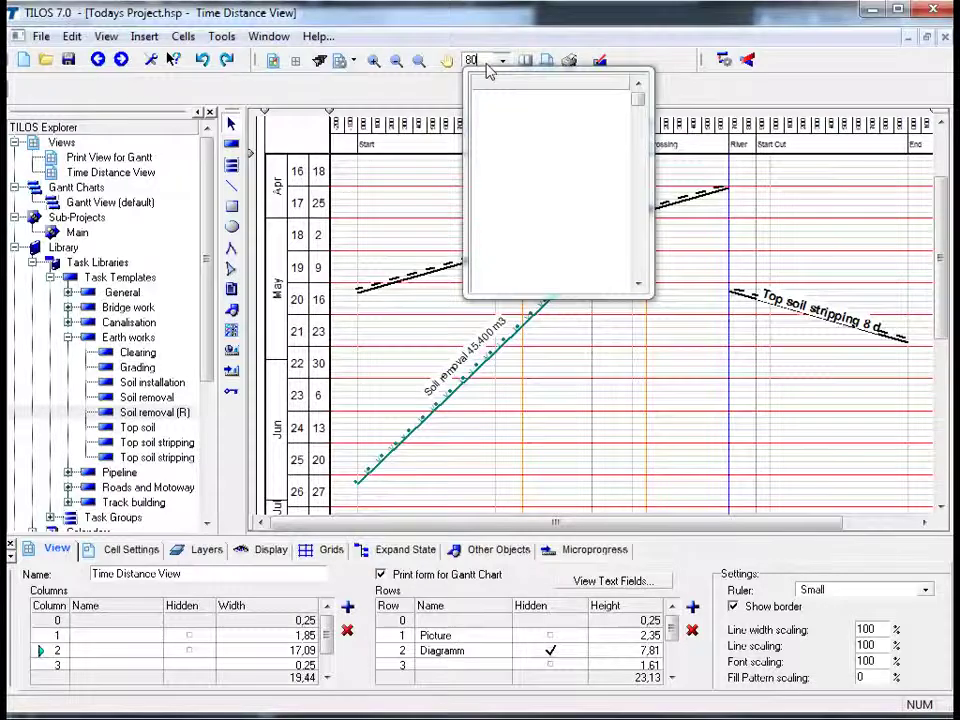
key(Return)
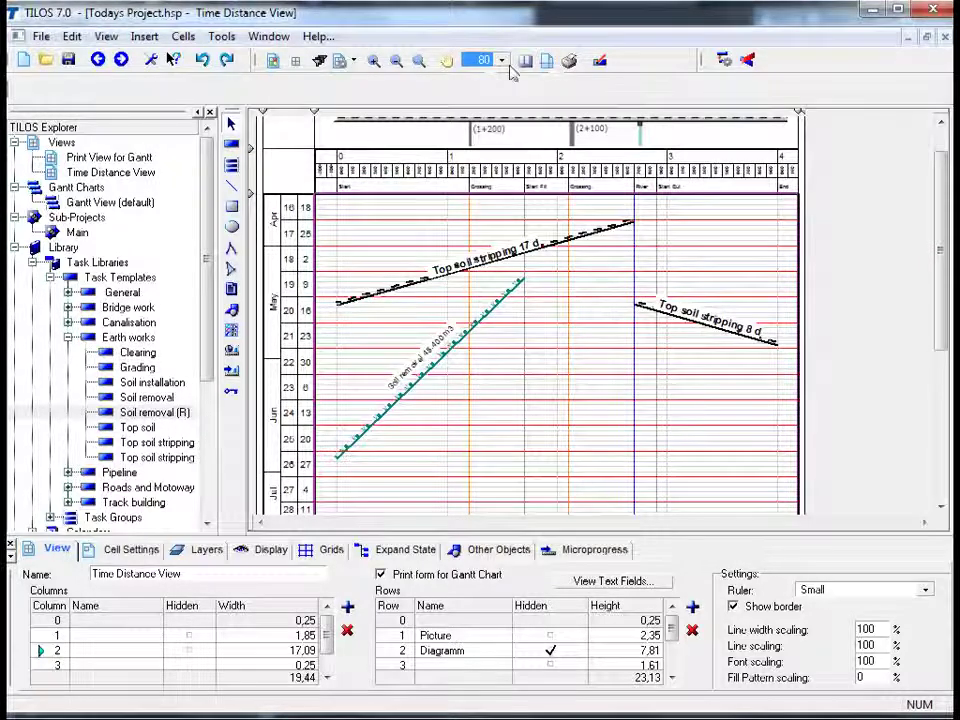
drag(940, 245, 943, 210)
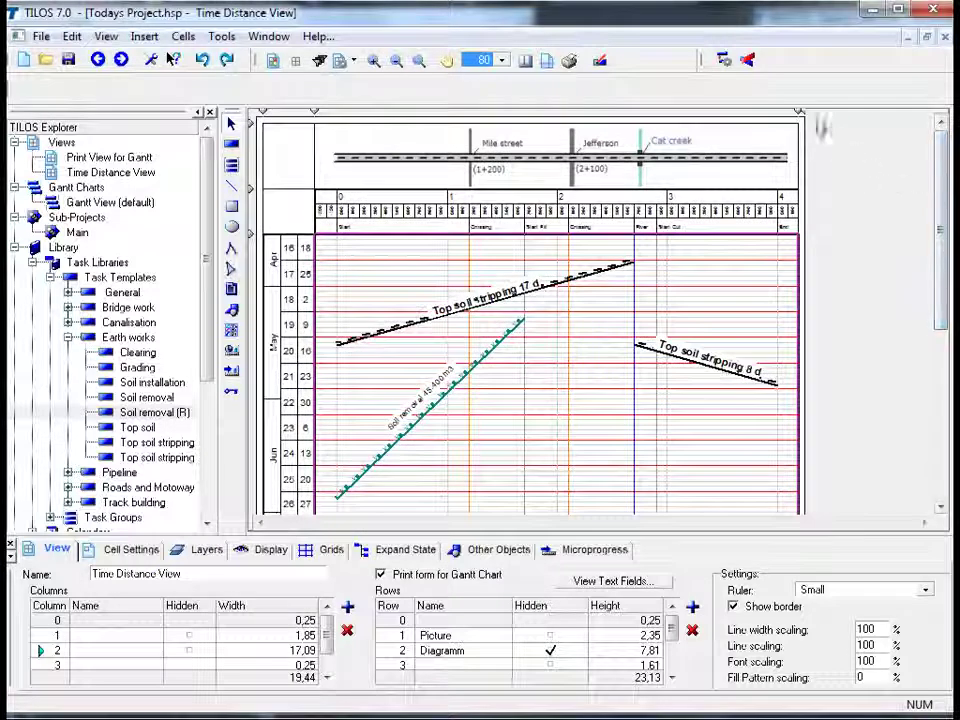
drag(799, 111, 930, 127)
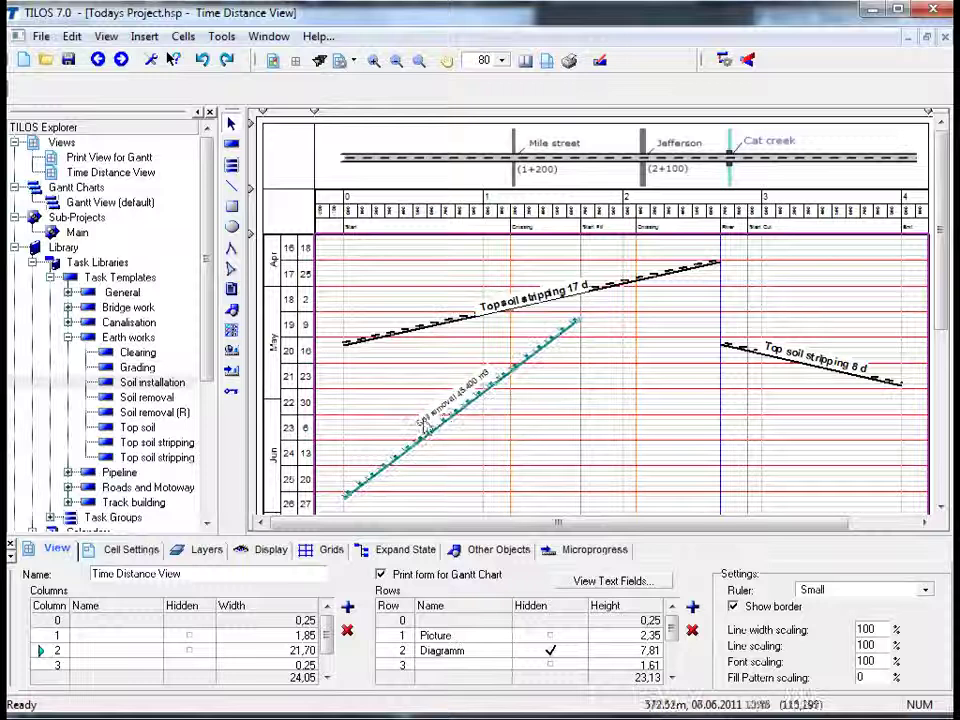
- Set the font size of the soil removal task's text label to 10
click(430, 447)
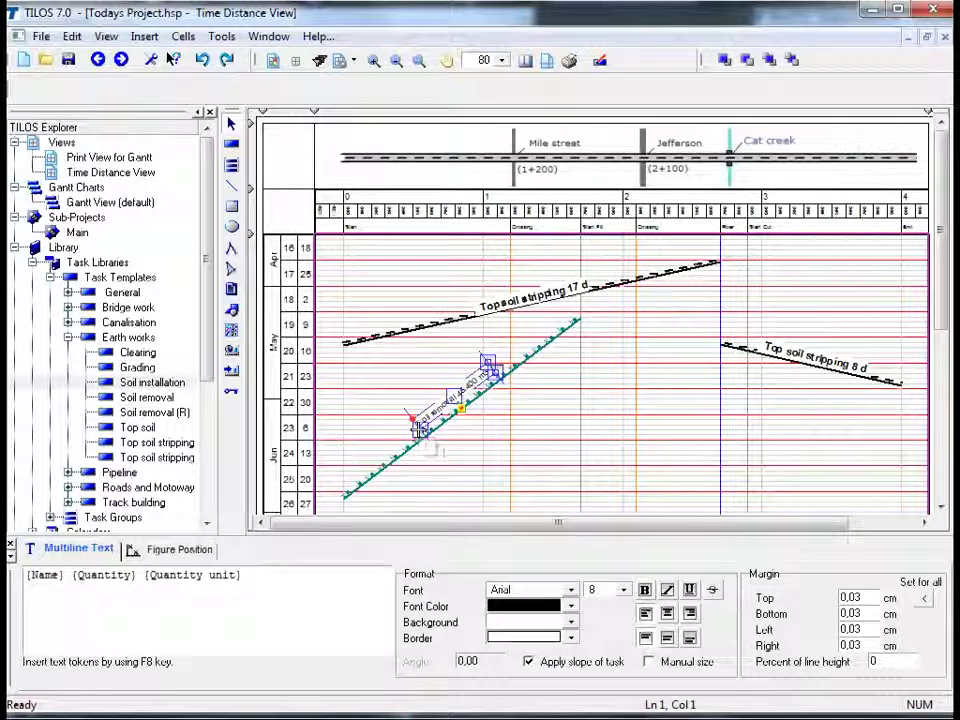
click(624, 591)
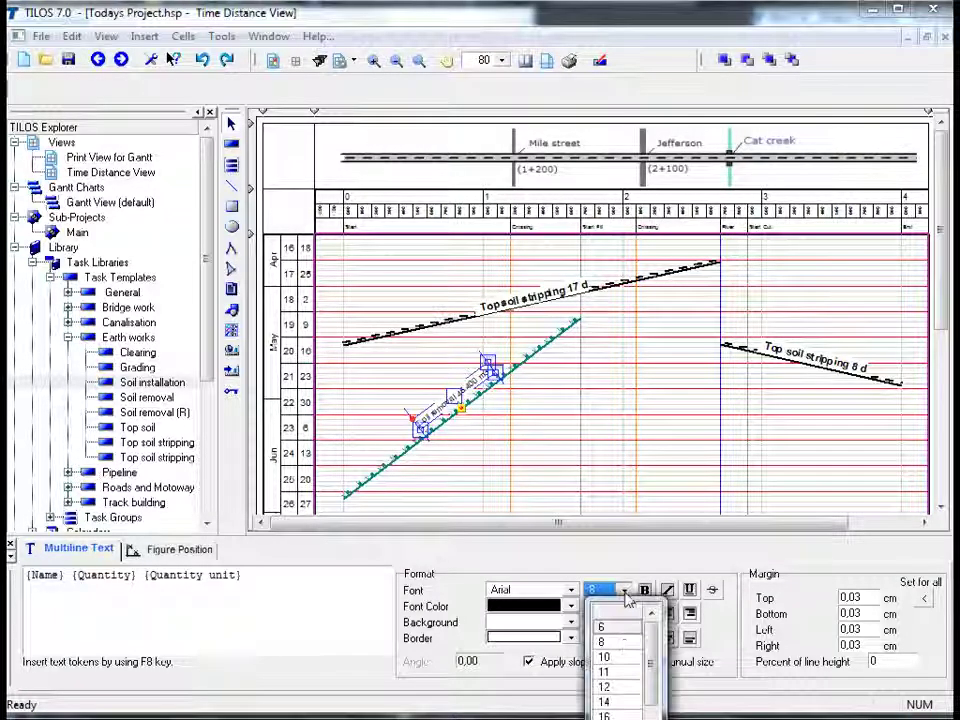
click(625, 659)
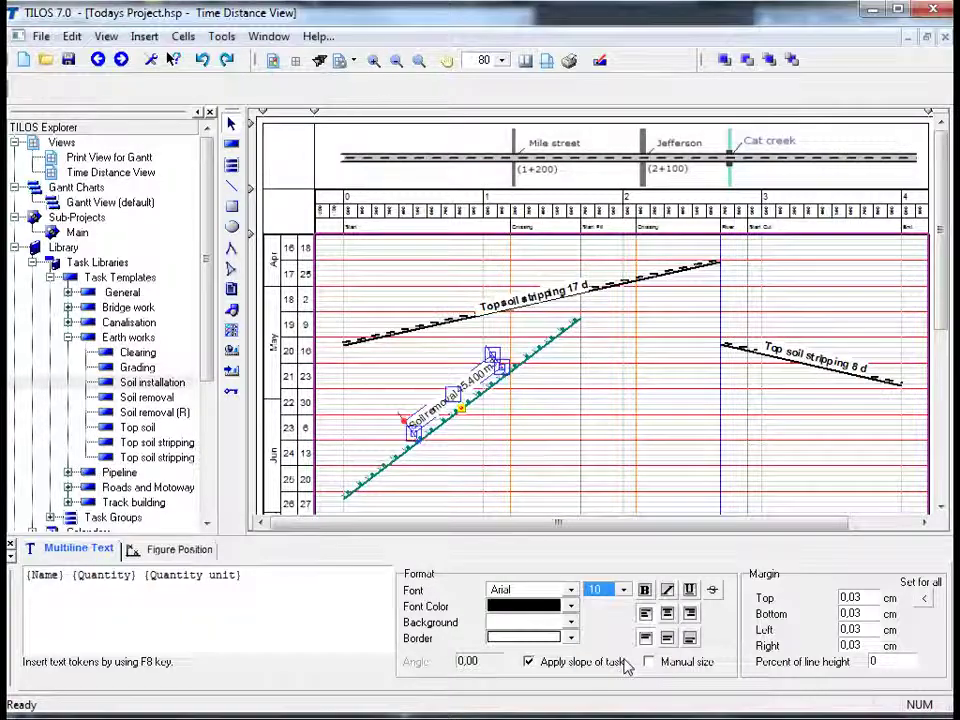
- Draw a task with the Earth works template "Soil installation" from Start Fill at 1.700 on 17.05.2011 to the river at 2.700 on 28.06.2011
click(603, 462)
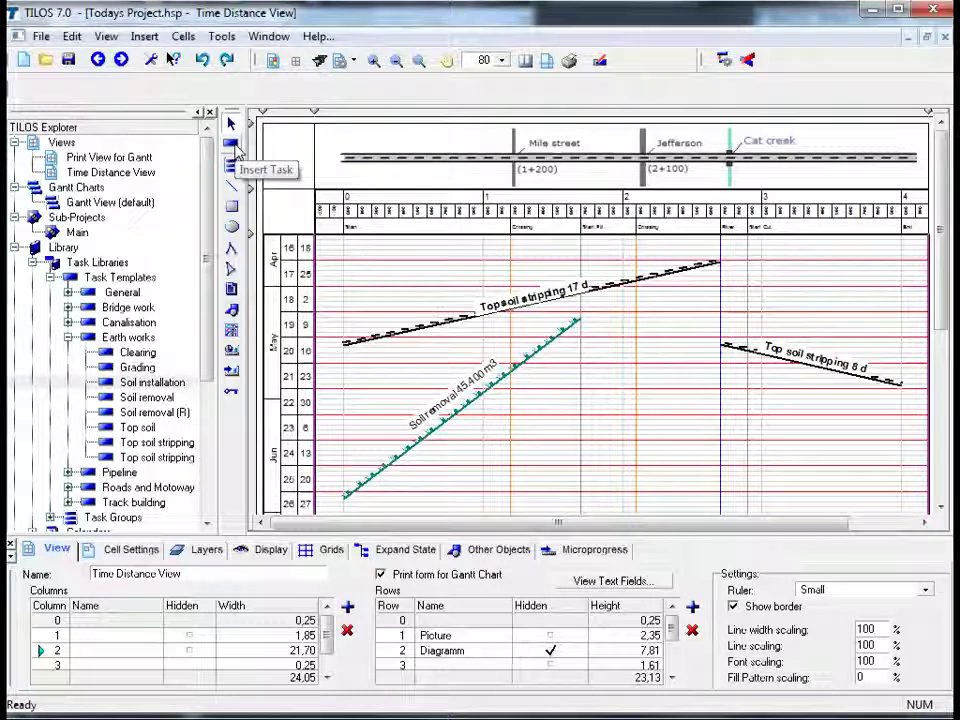
click(231, 163)
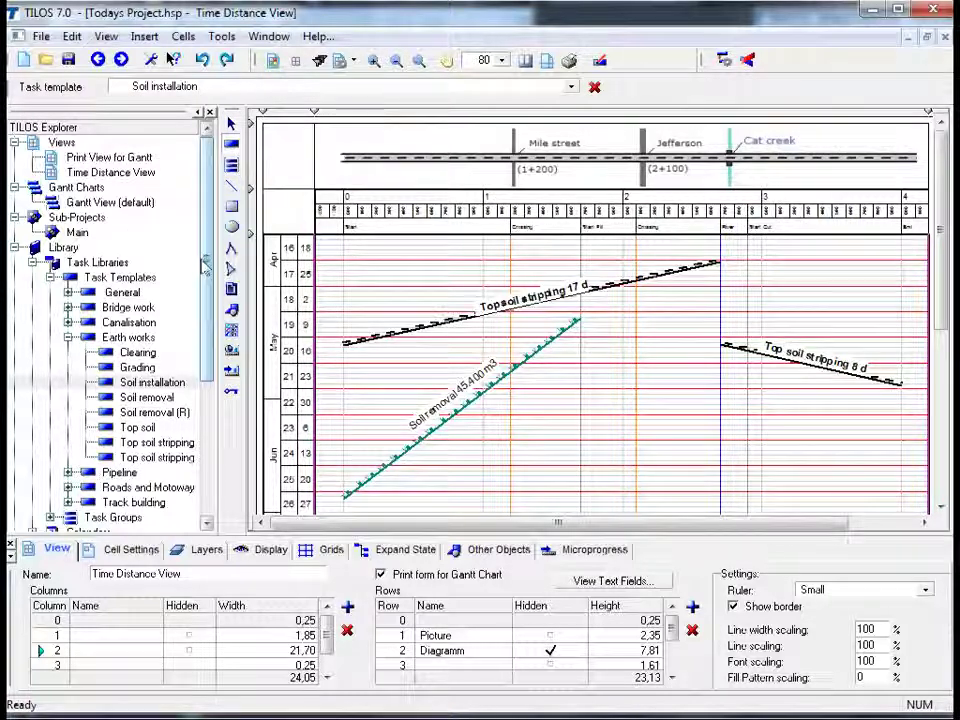
click(165, 386)
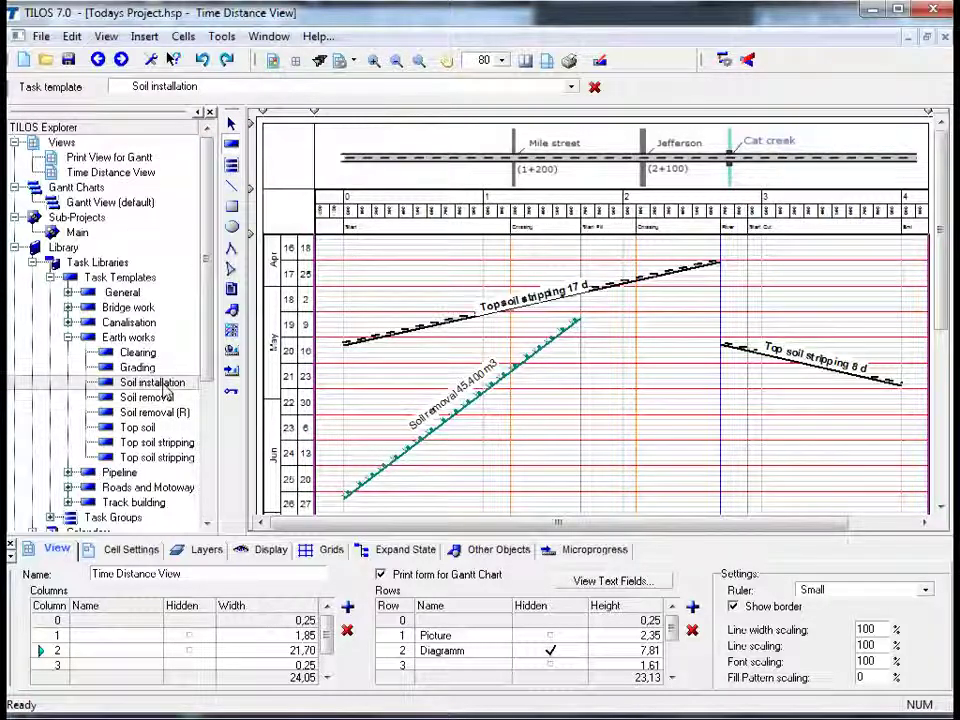
drag(165, 390, 582, 343)
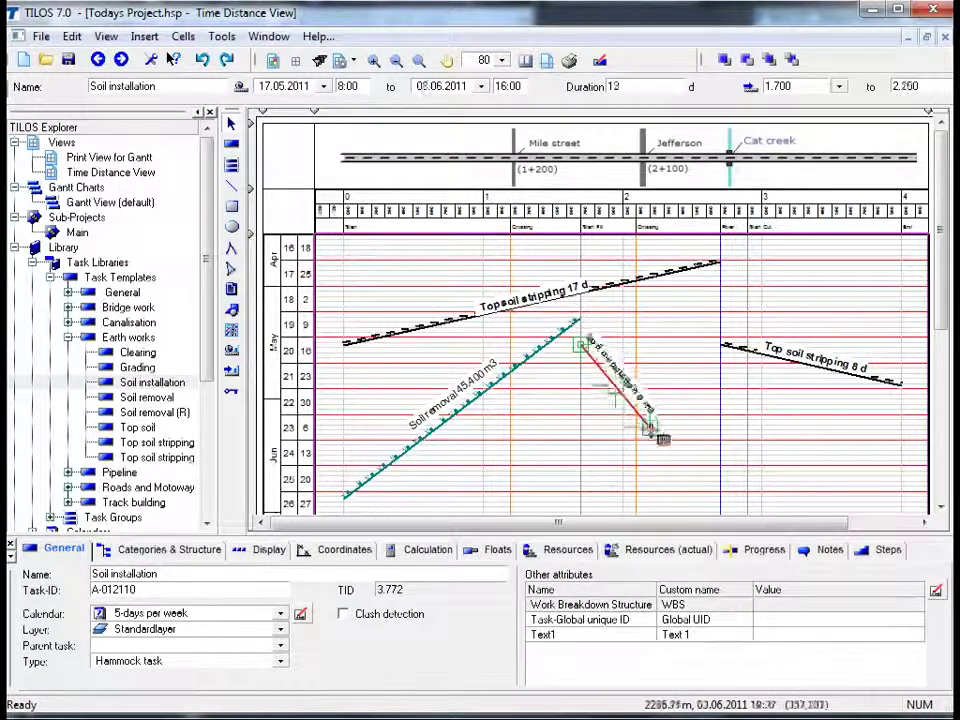
click(720, 498)
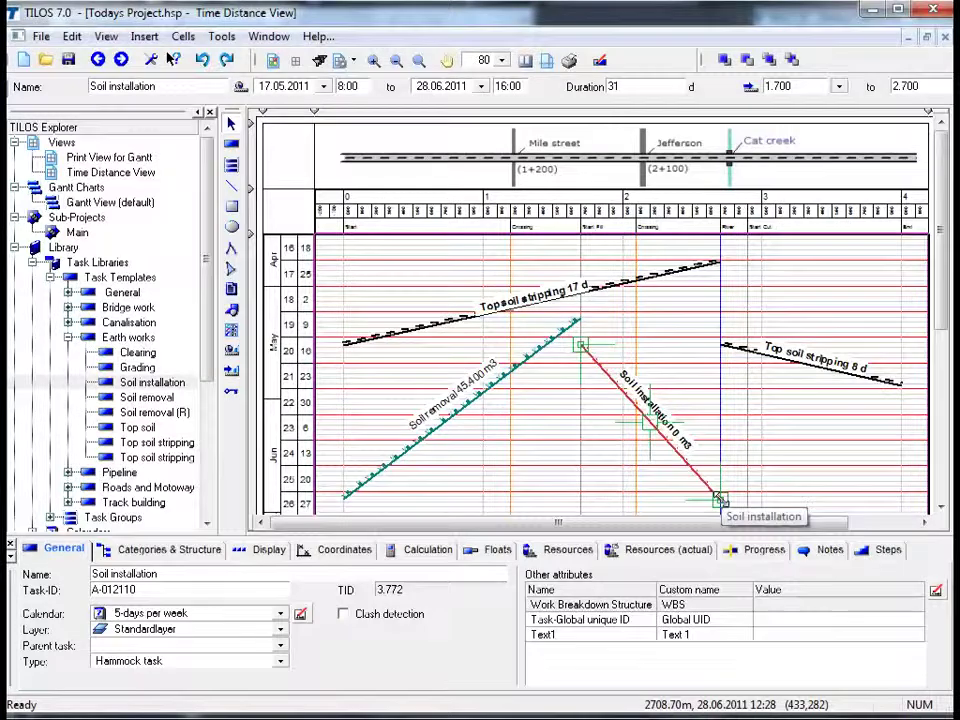
key(ctrl+z)
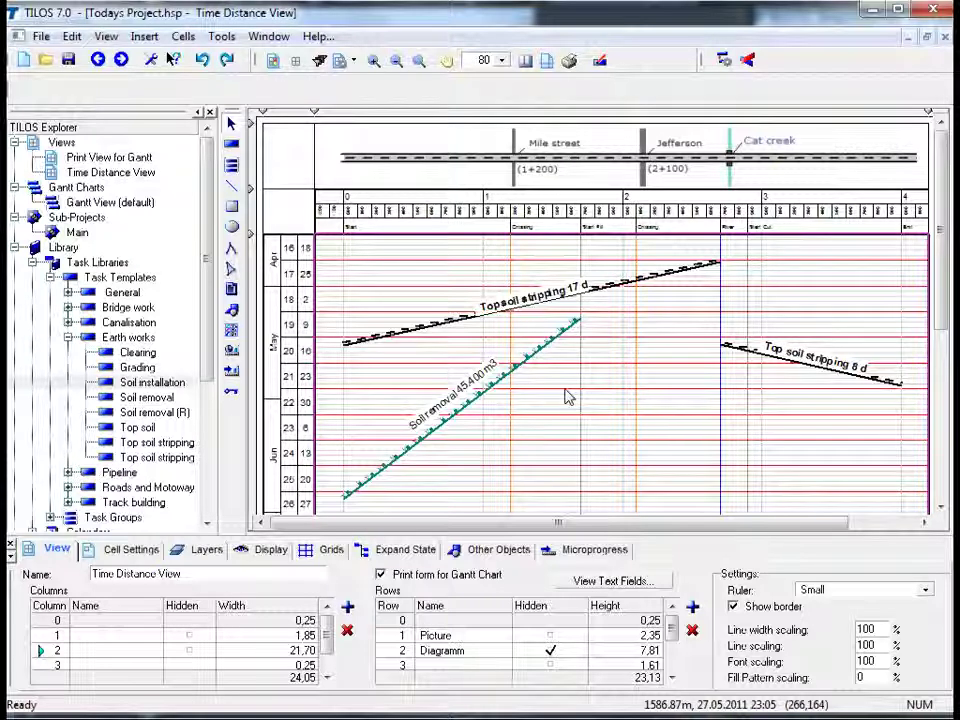
click(231, 150)
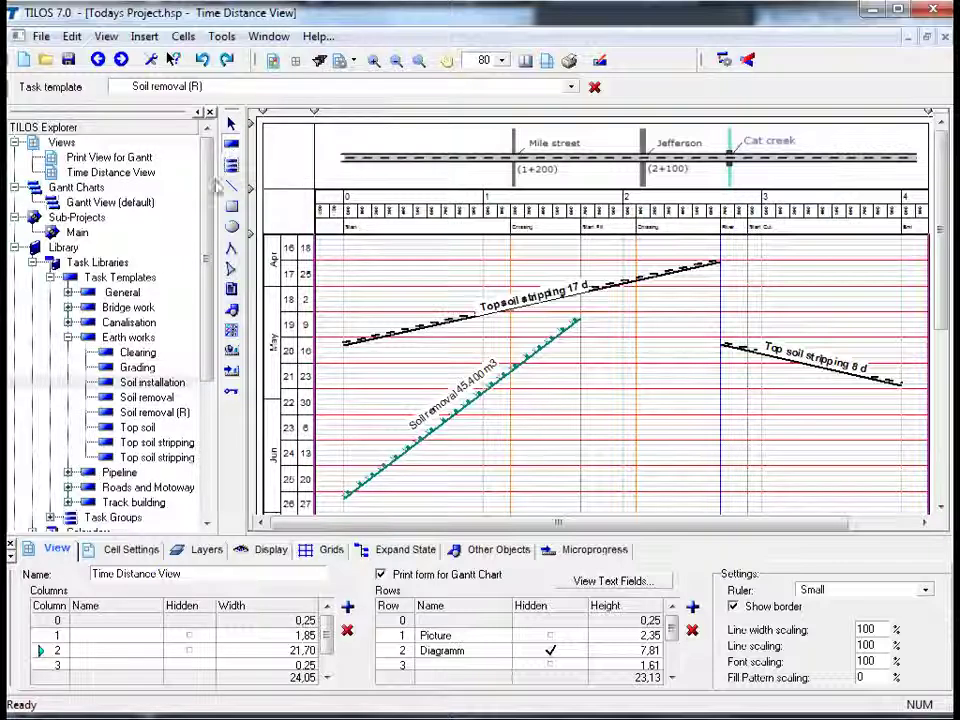
click(156, 386)
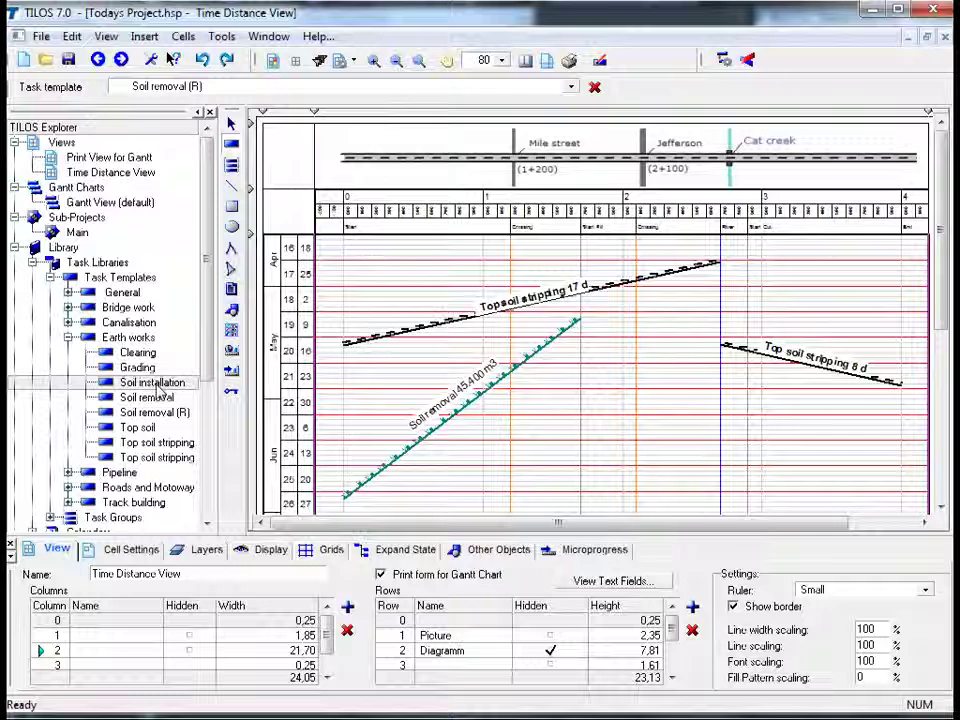
drag(156, 388, 746, 500)
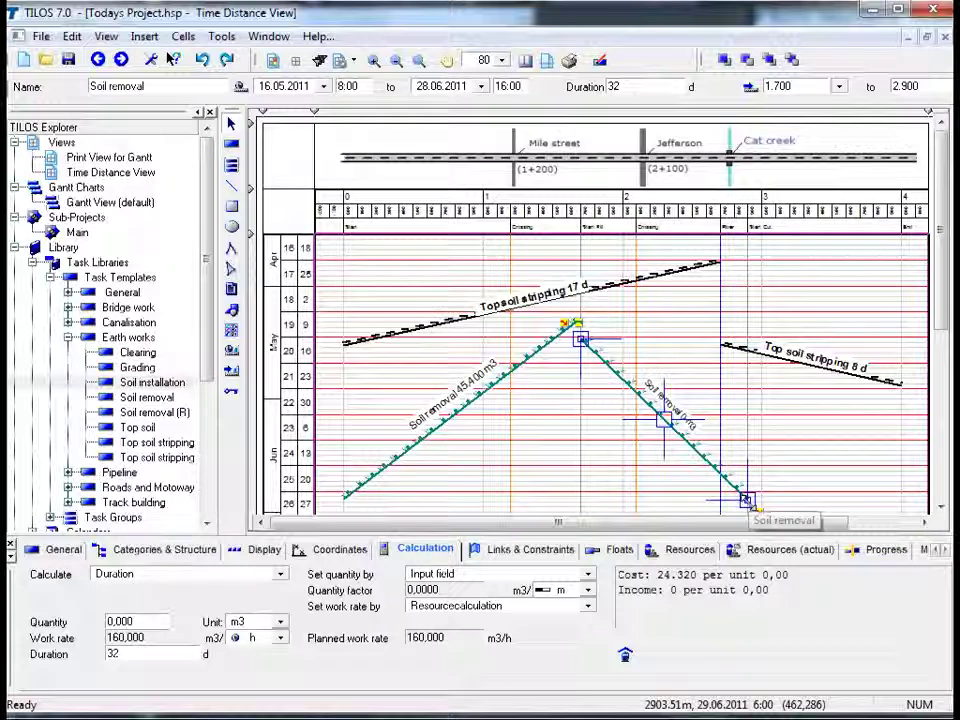
click(746, 500)
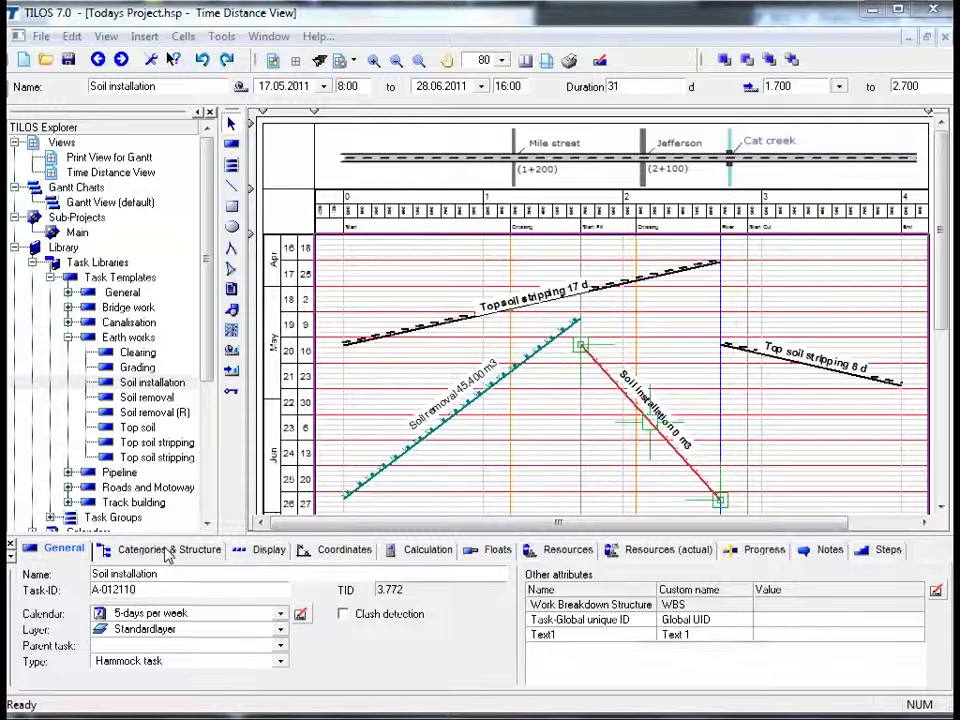
- Add the soil removal task to the tasks in hammock of the soil installation task
click(168, 553)
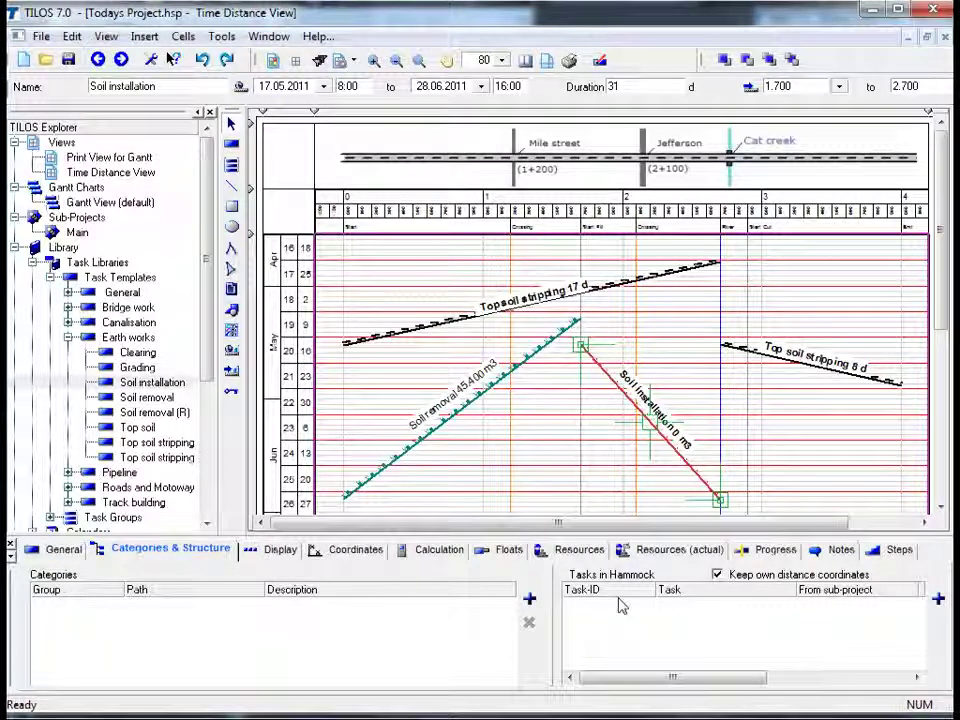
click(941, 601)
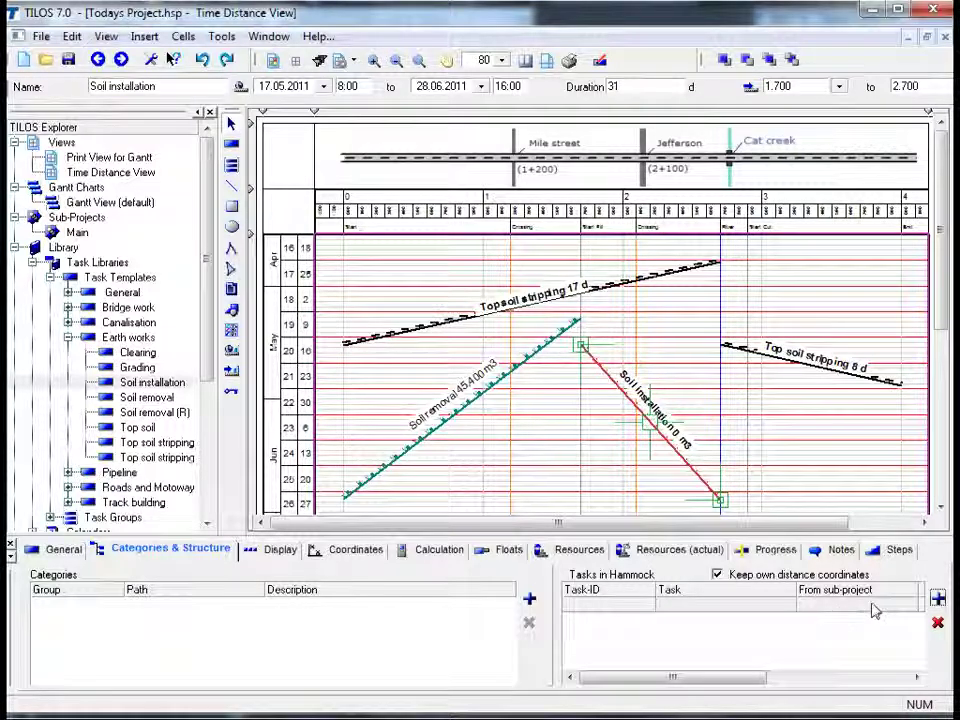
click(789, 608)
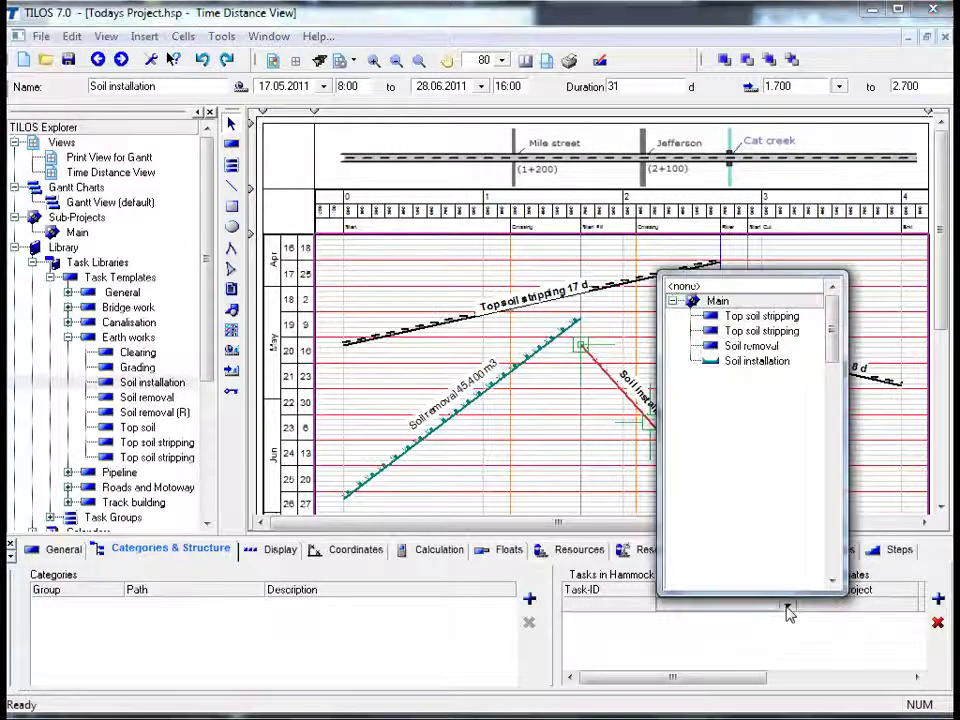
click(765, 362)
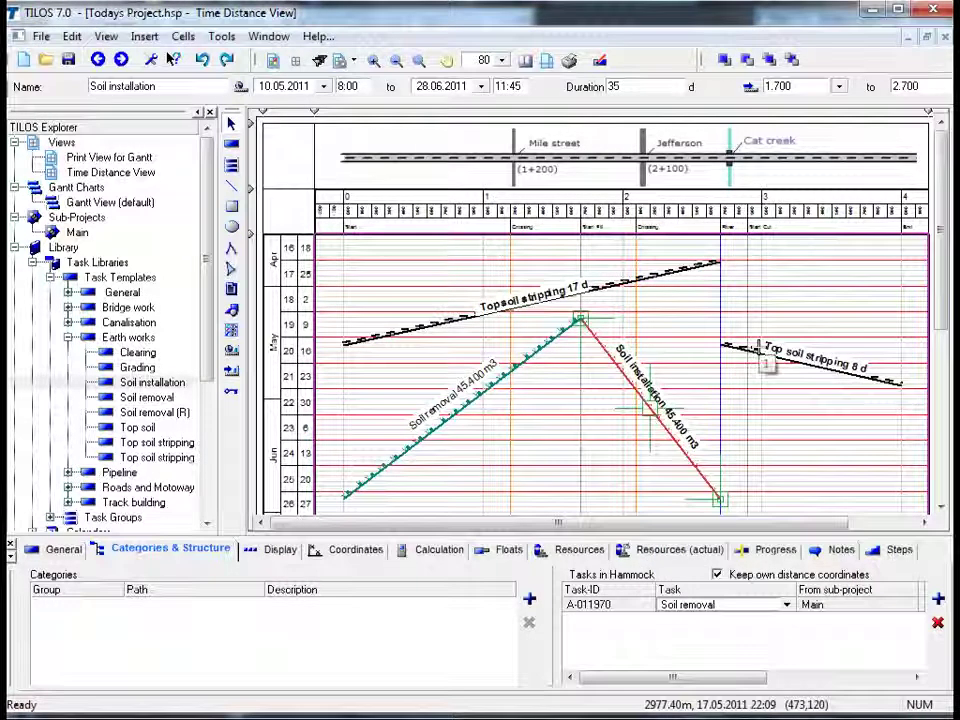
click(760, 438)
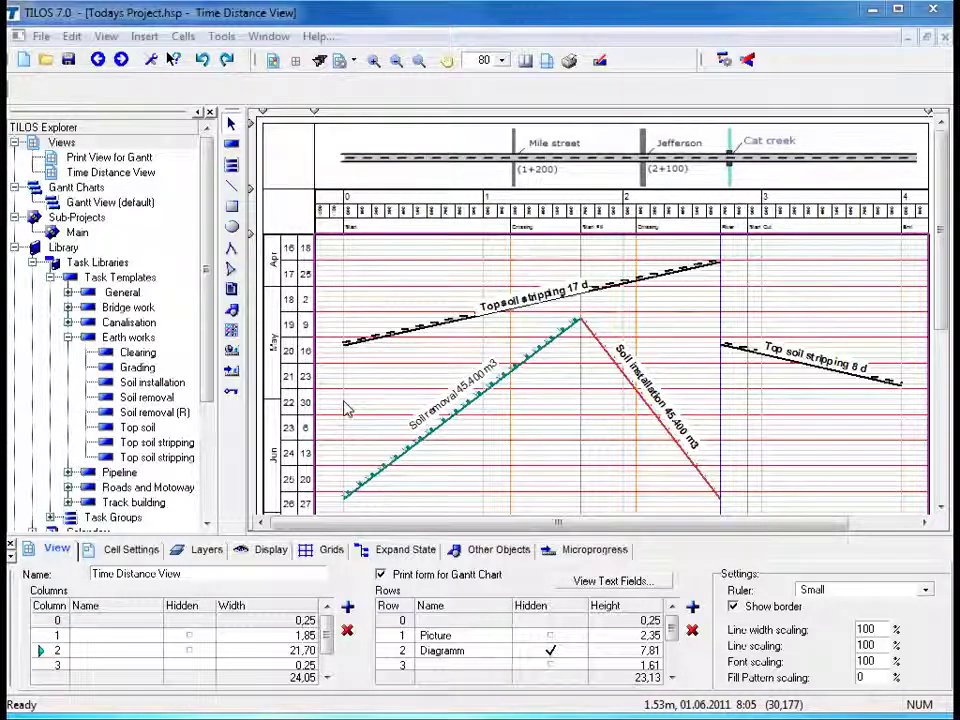
- Create a Finish - Start link from the top soil stripping task between 0 and 2.700 to the top soil stripping task beyond Cat creek
click(378, 335)
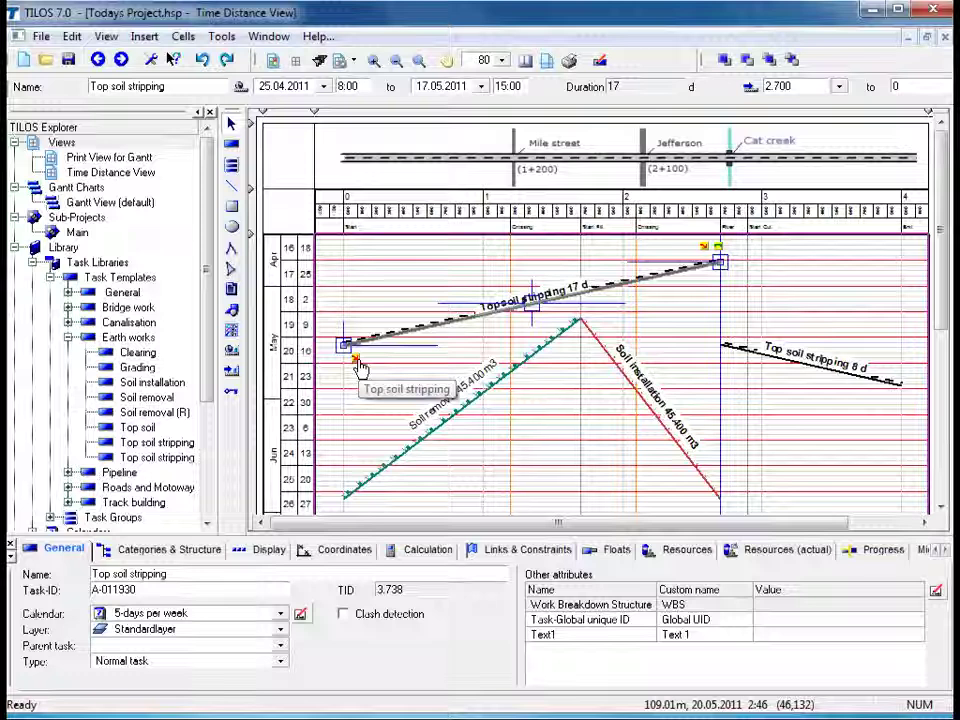
click(360, 363)
drag(360, 357, 720, 342)
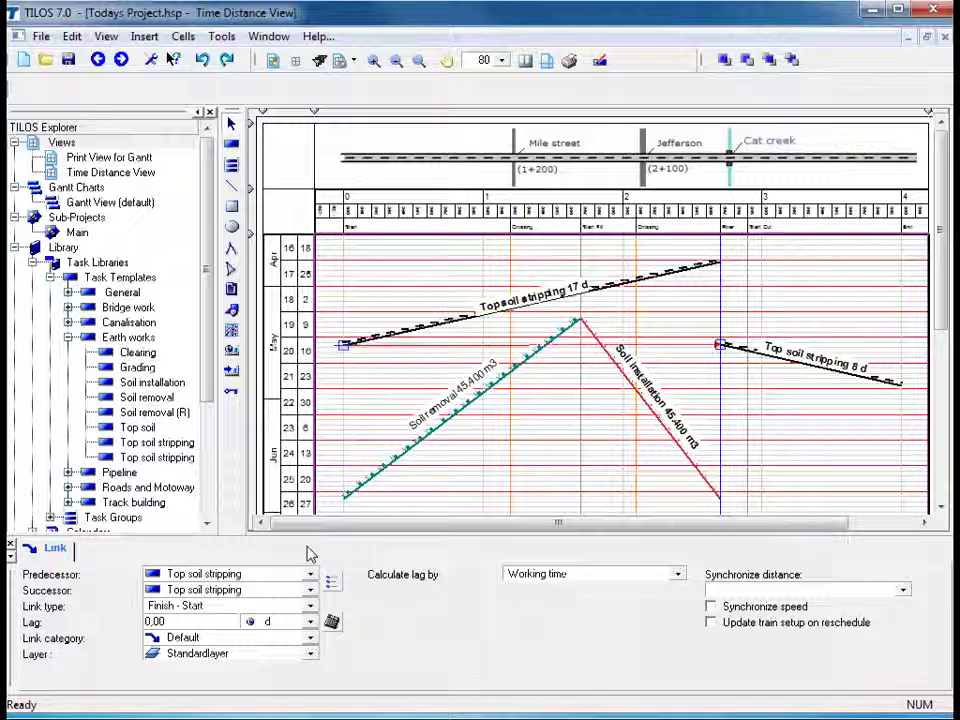
click(254, 608)
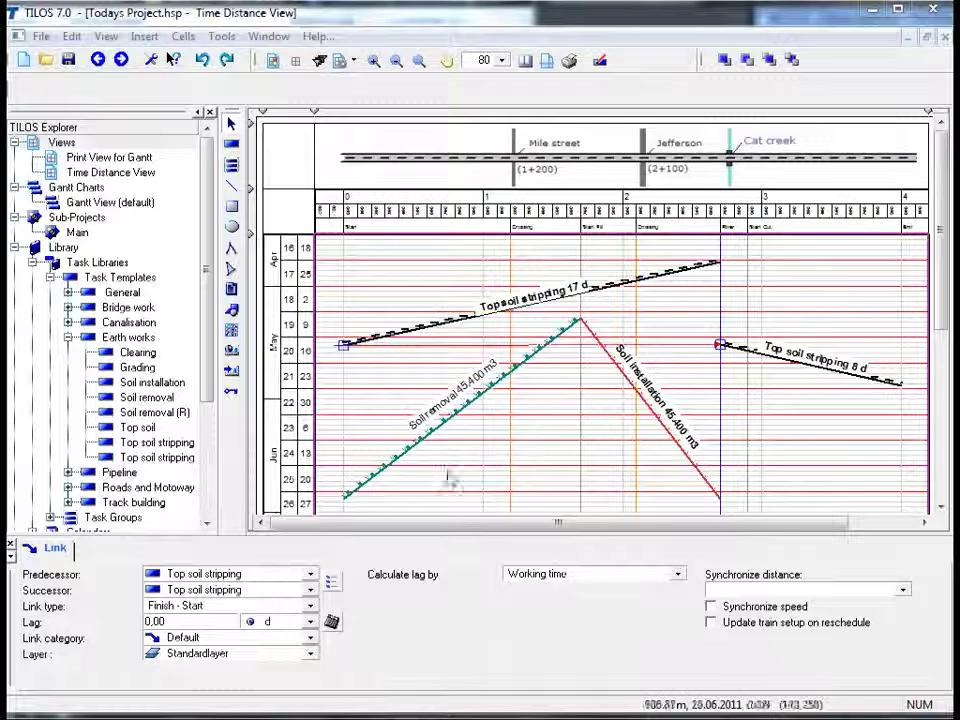
click(312, 608)
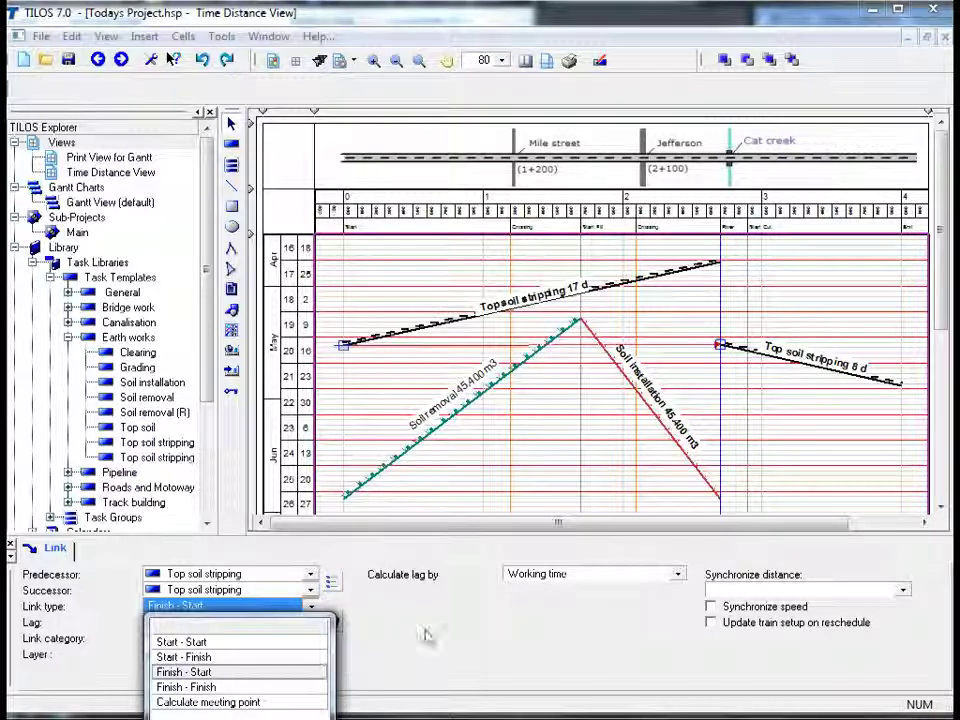
click(679, 578)
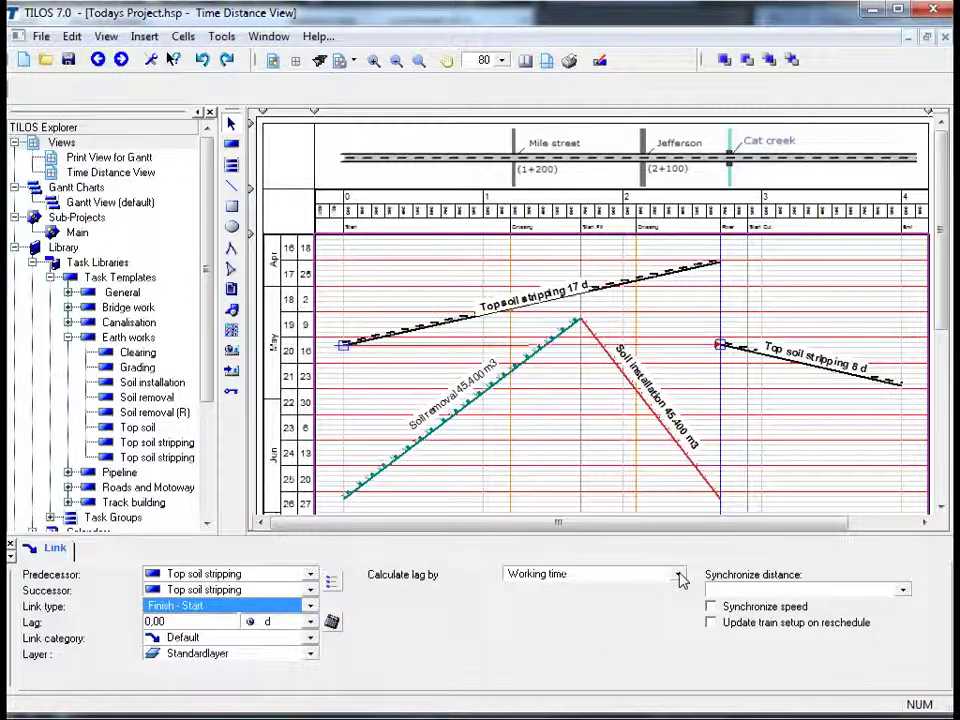
click(679, 578)
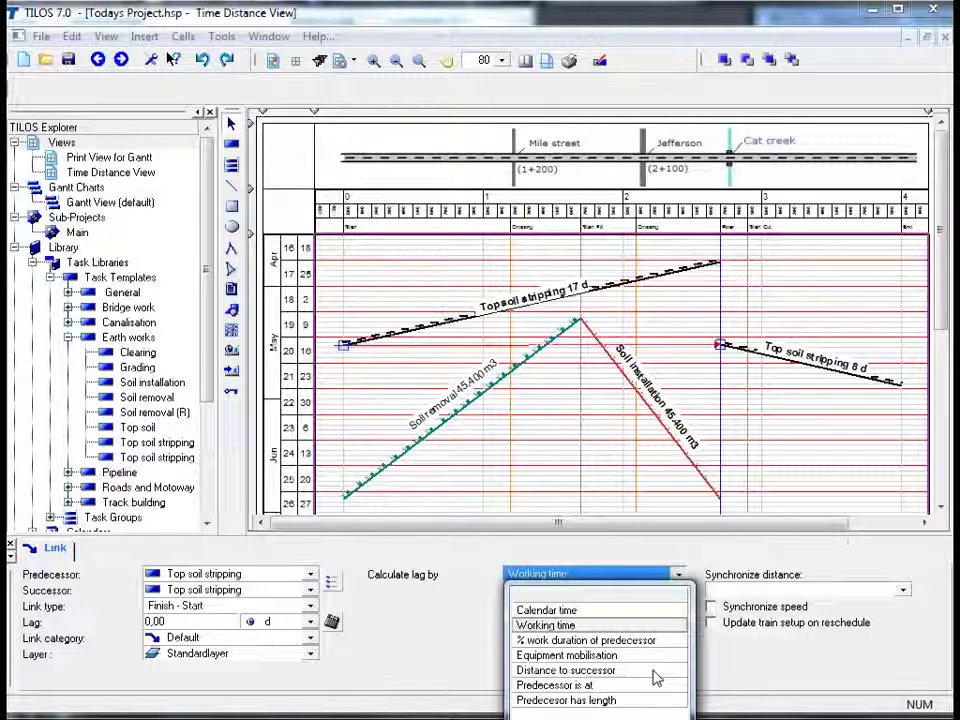
click(686, 561)
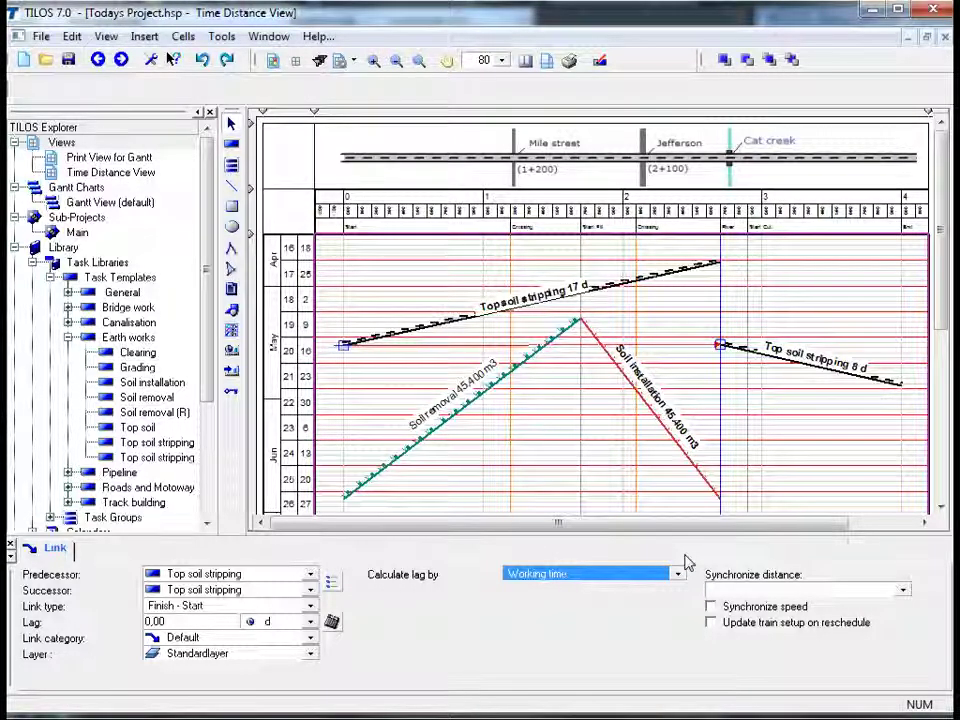
click(408, 375)
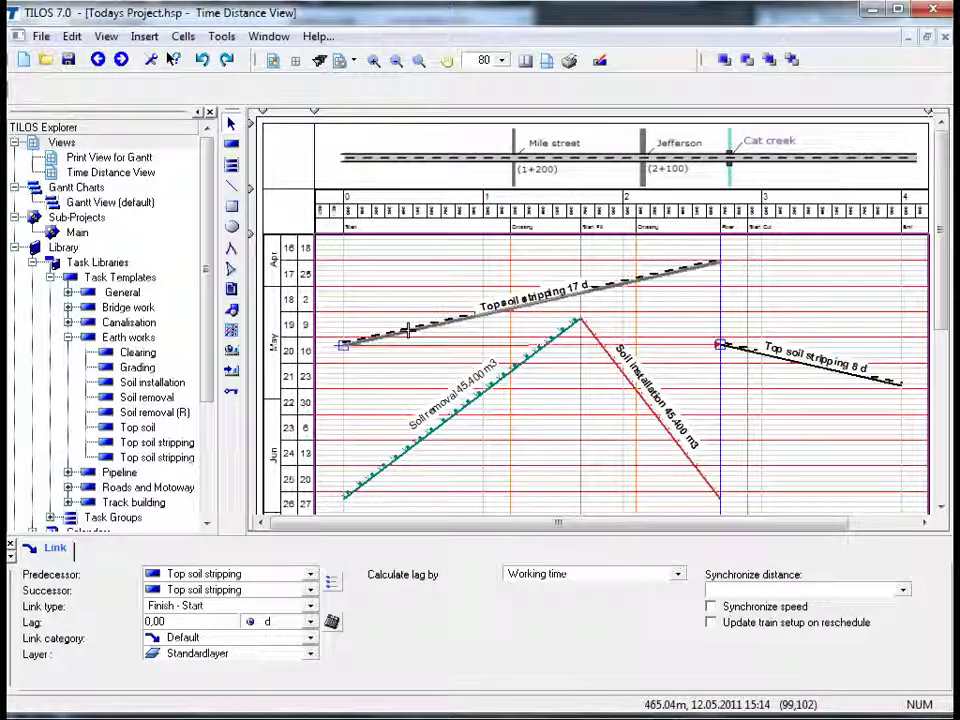
- Link the longer top soil stripping task to the soil removal task with a Start - Start link using Link unlinked tasks
click(408, 330)
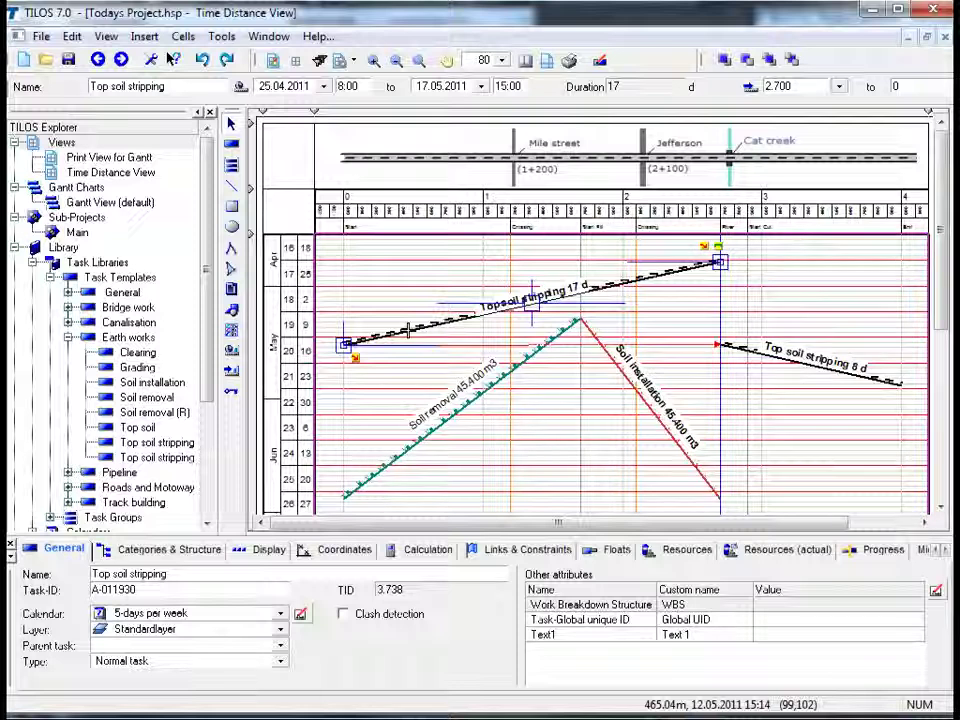
ctrl+click(413, 443)
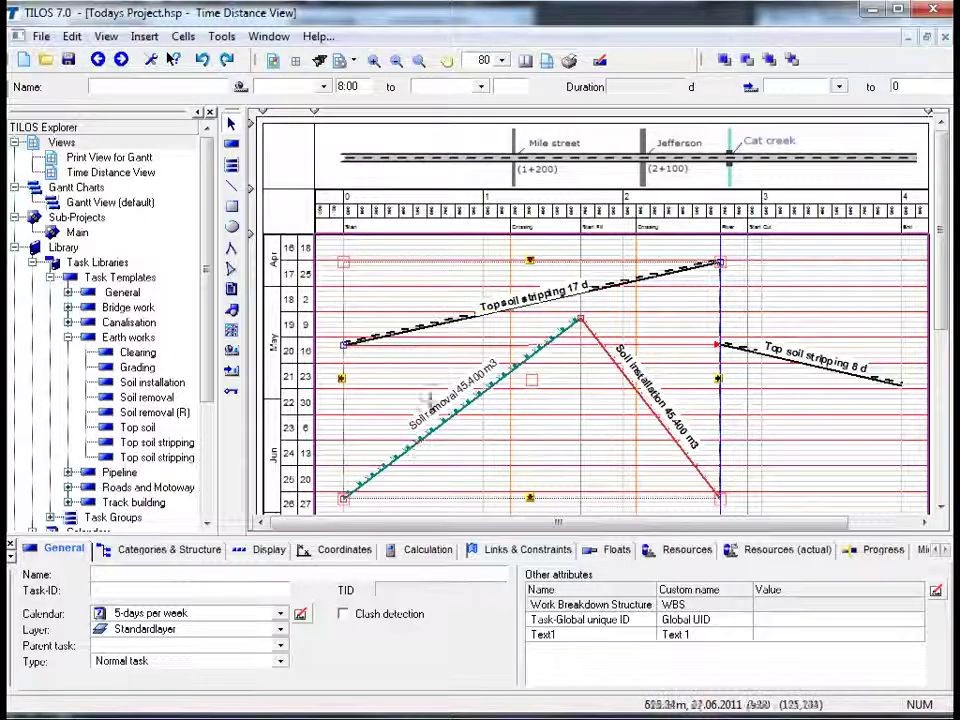
right_click(431, 376)
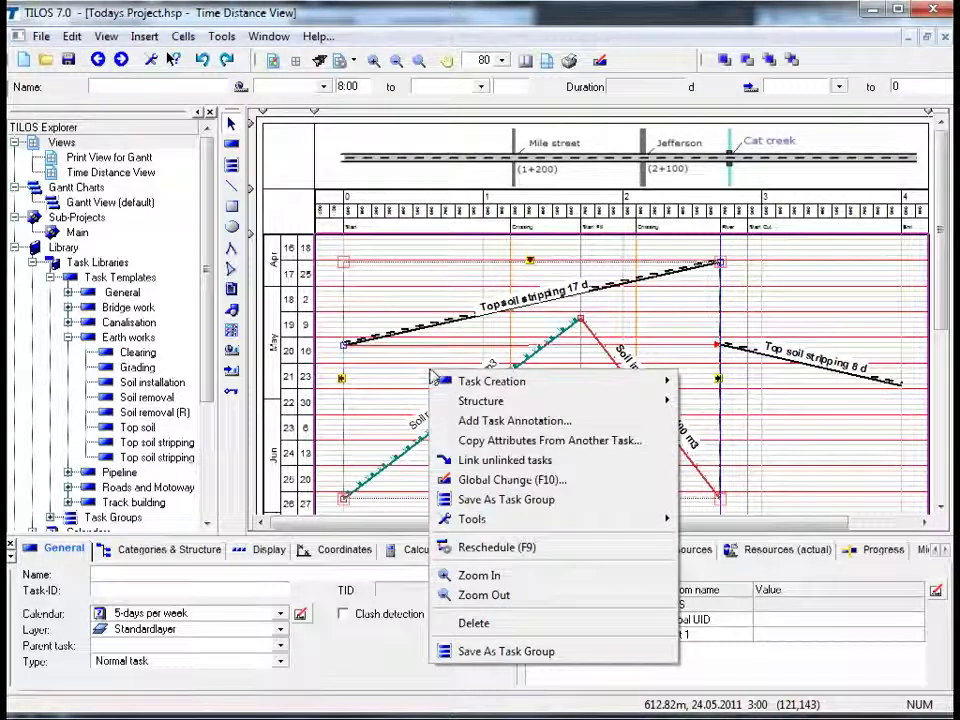
click(517, 465)
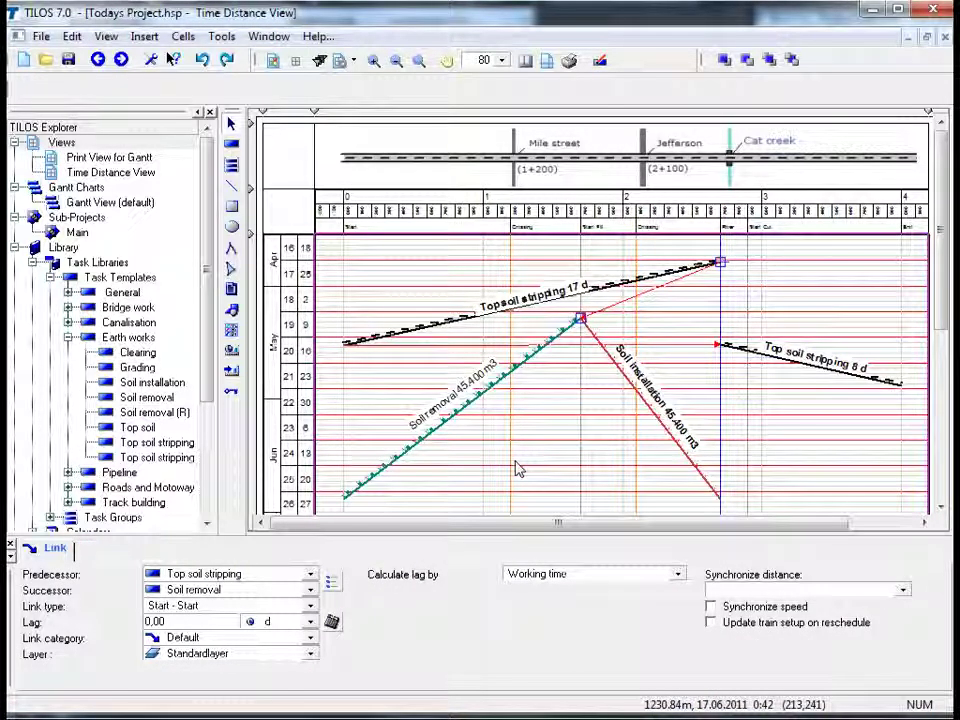
click(258, 607)
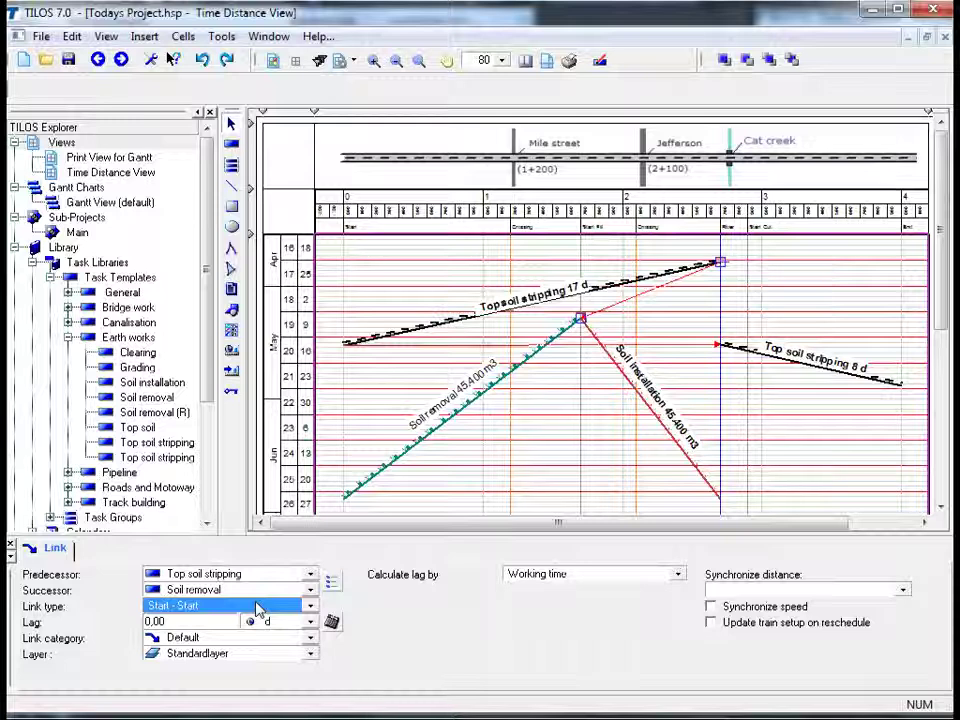
click(540, 435)
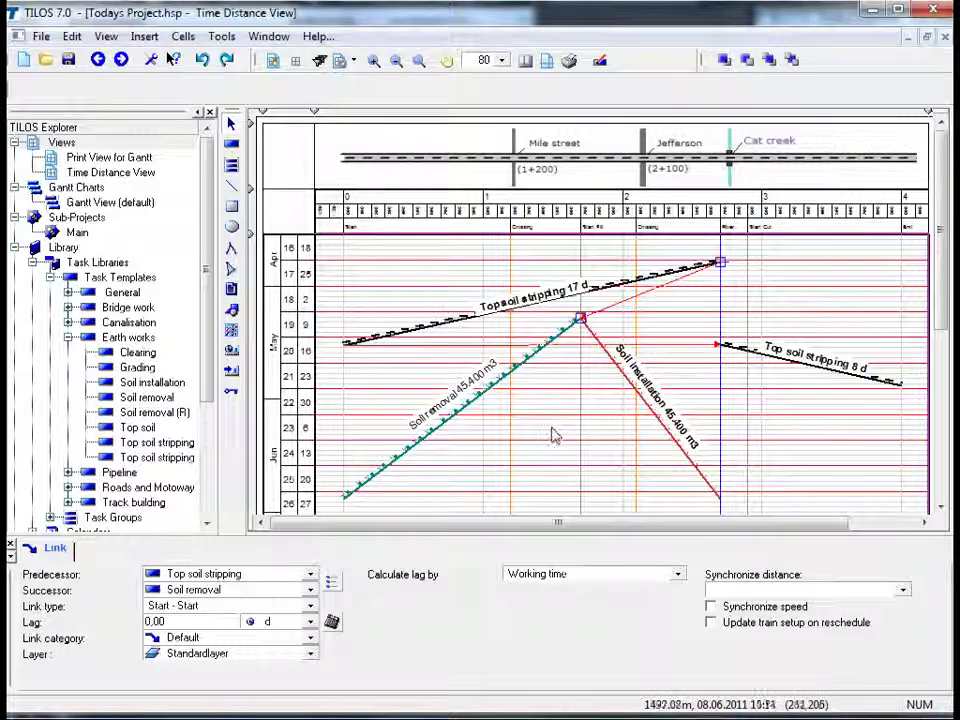
- Calculate the soil removal link's lag by "Distance to successor" with a distance lag of 250 m and reschedule the project
click(679, 576)
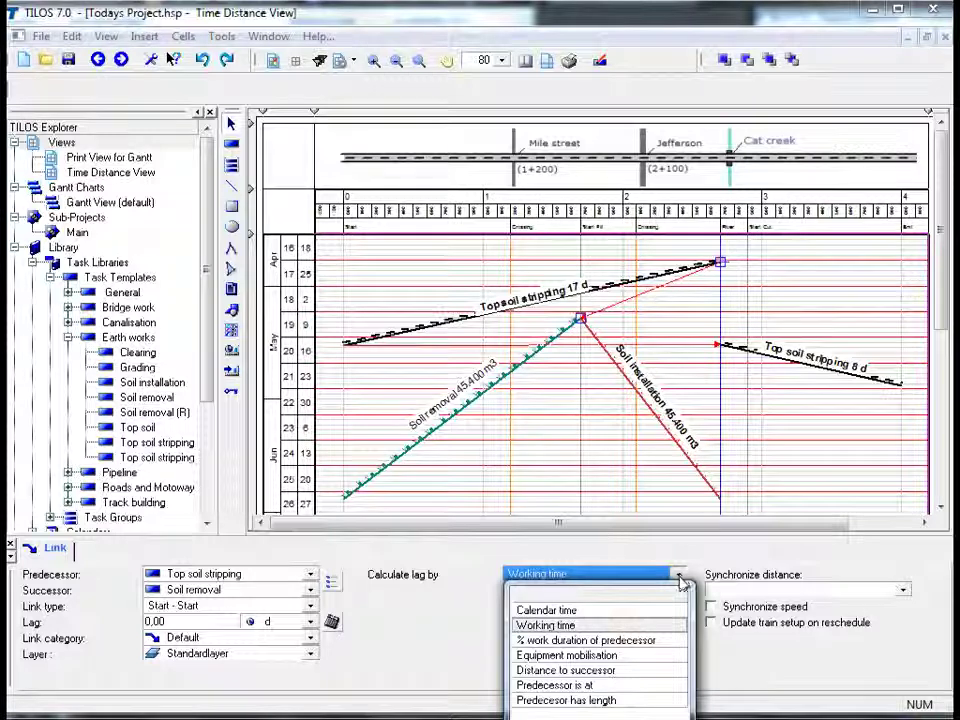
click(640, 670)
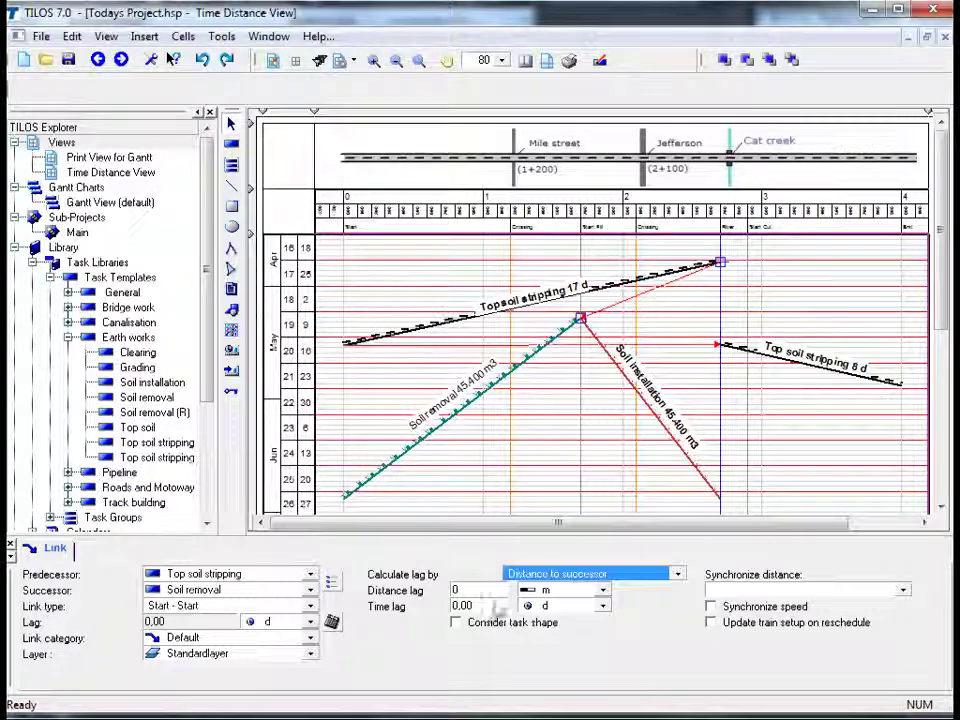
click(486, 591)
text(250,)
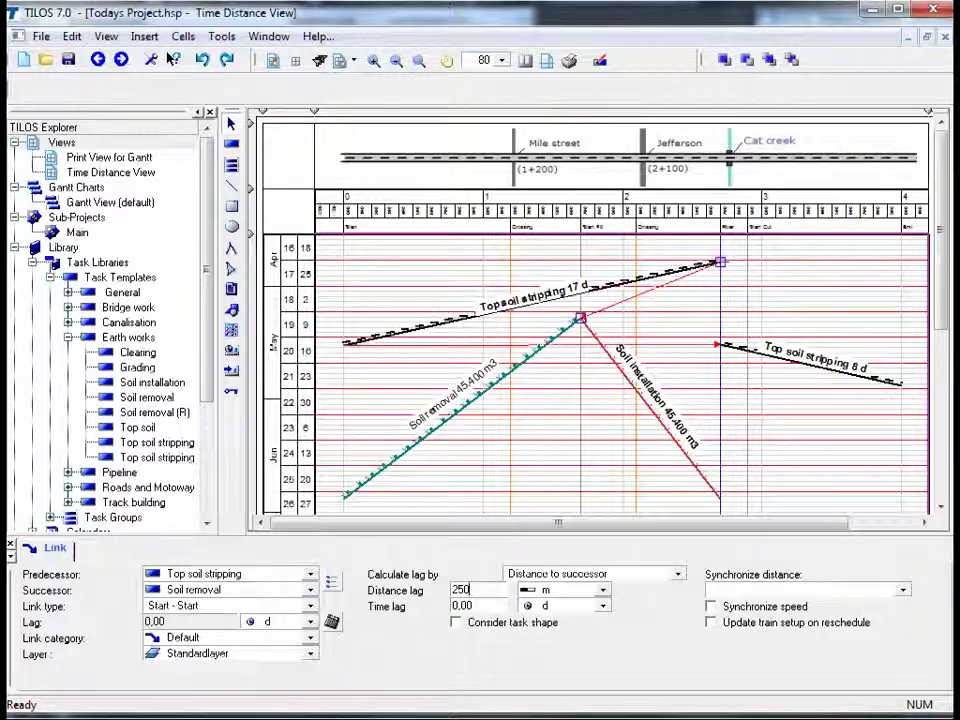
click(545, 450)
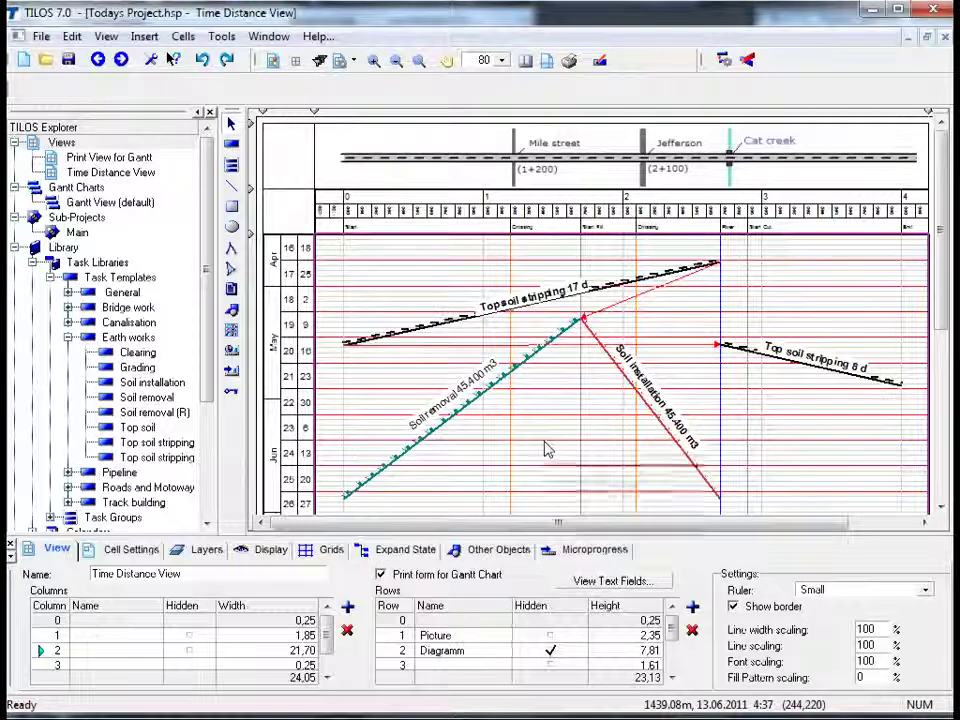
right_click(545, 450)
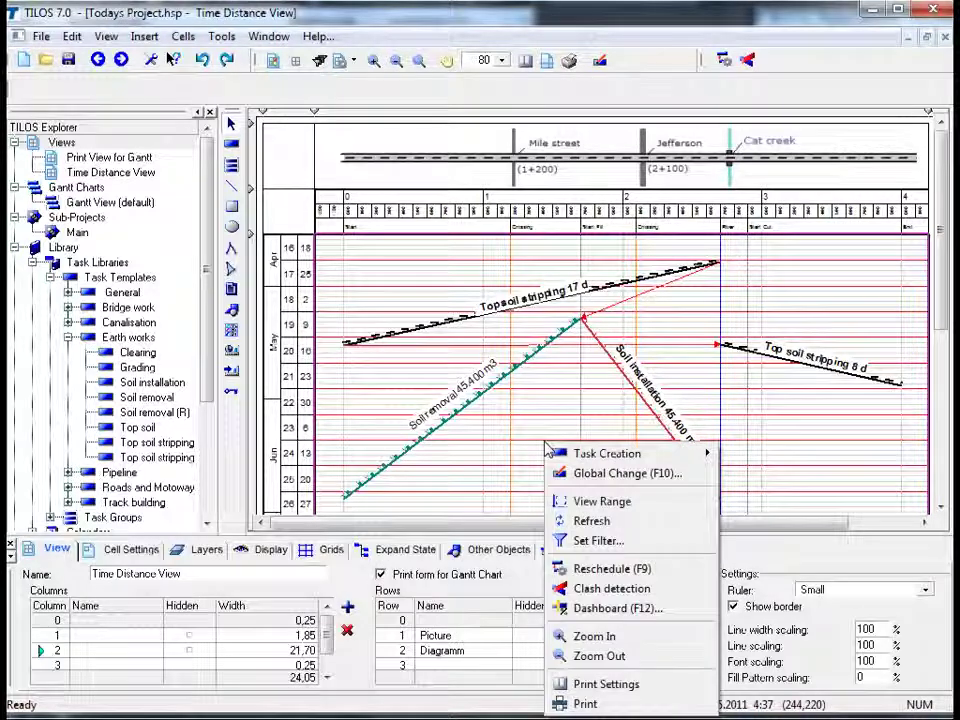
click(598, 569)
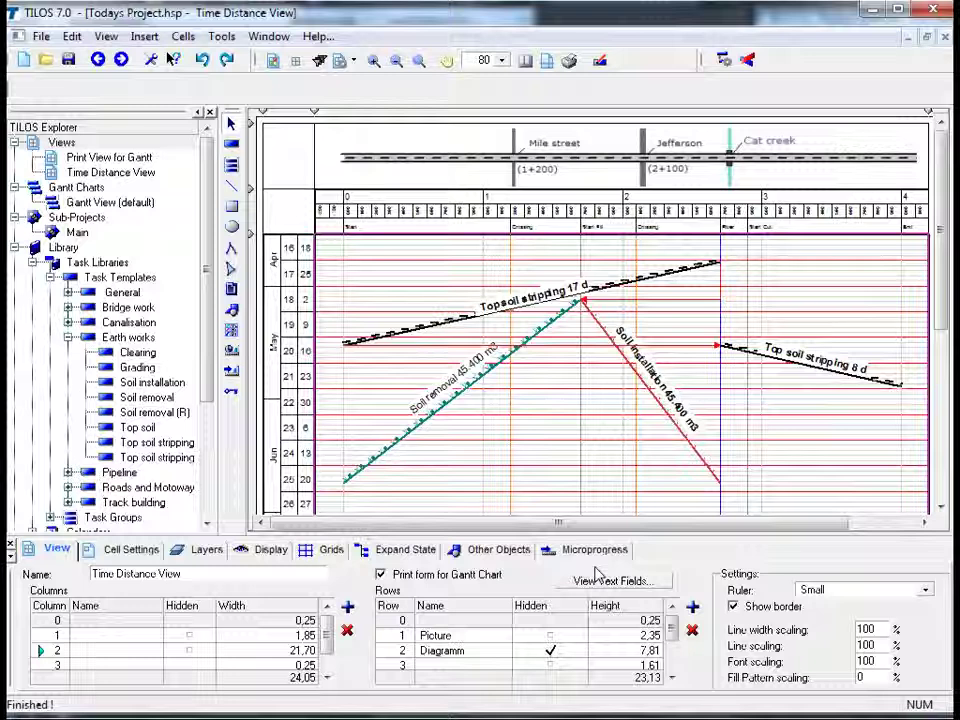
- Show the total float, free float and critical path of the tasks in the time-distance view
click(634, 300)
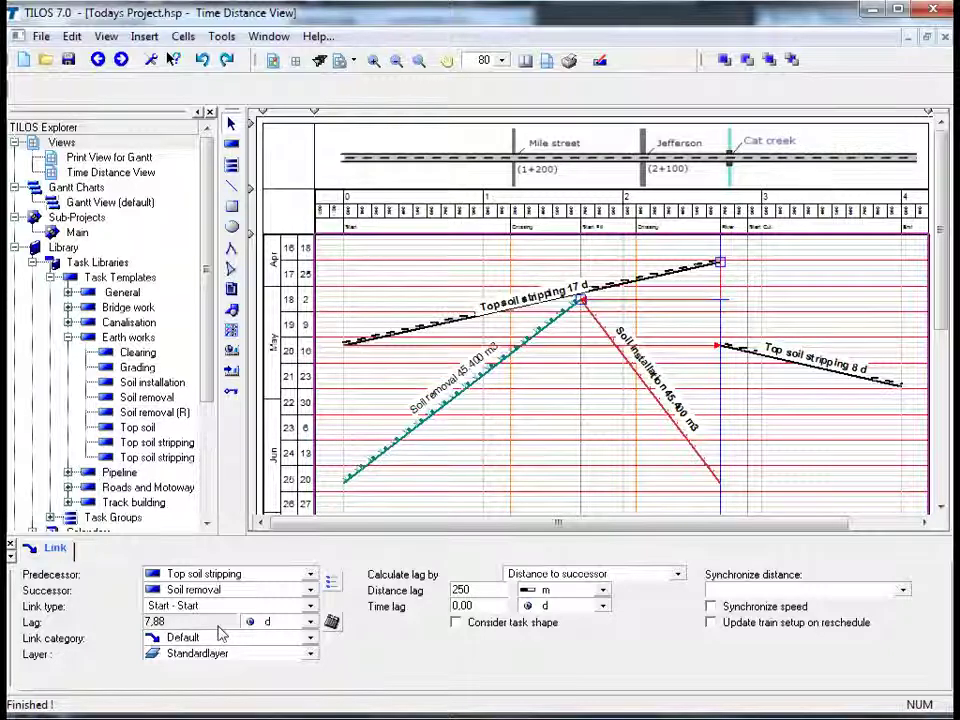
click(536, 450)
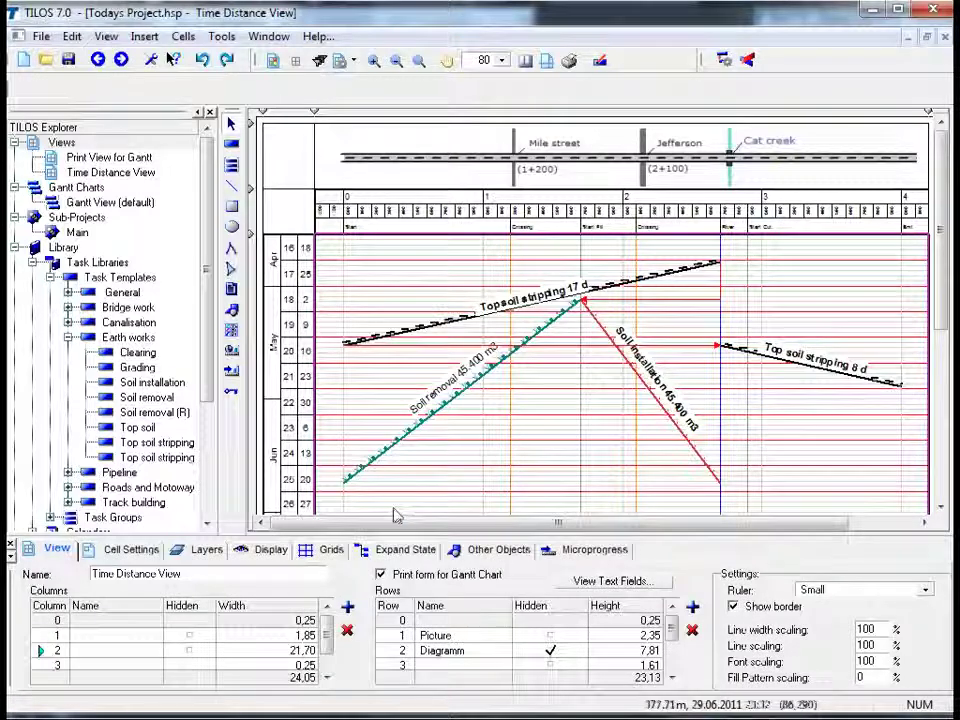
click(270, 551)
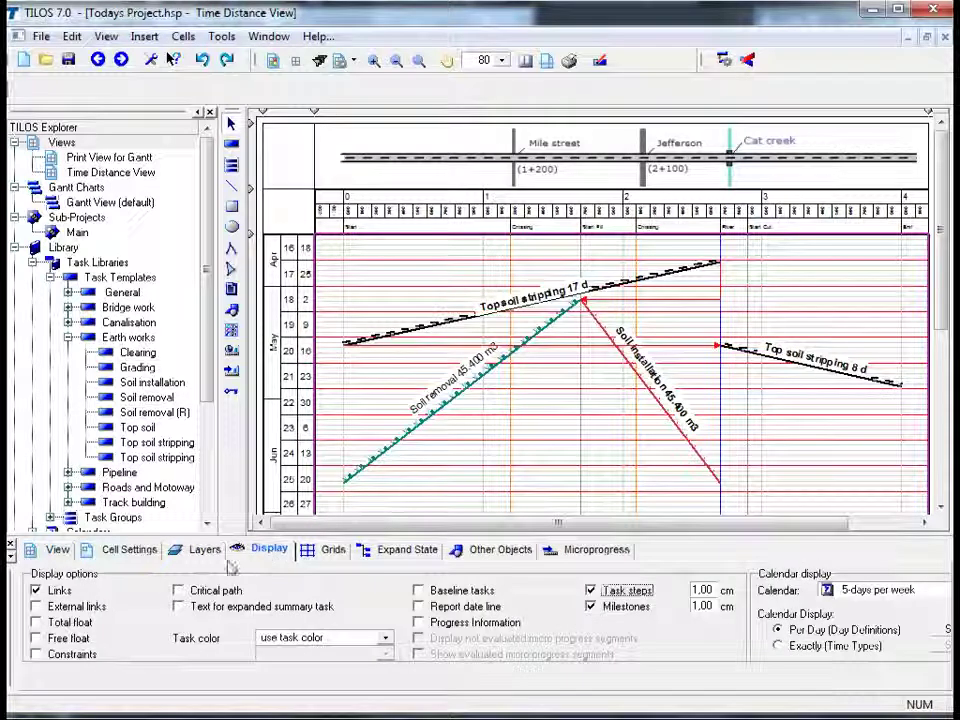
click(36, 622)
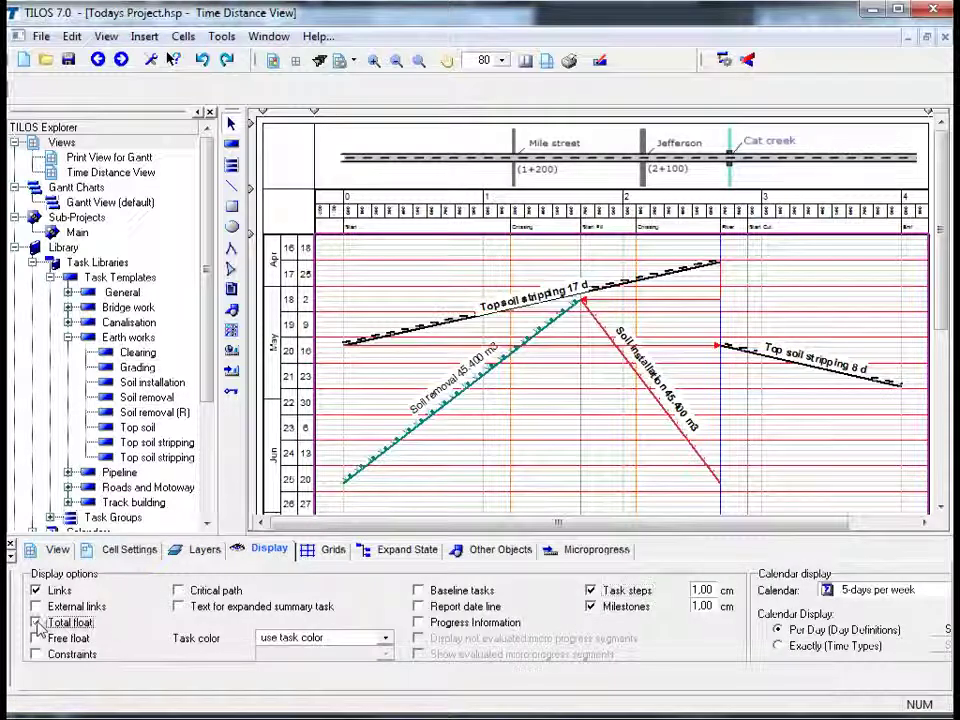
click(36, 638)
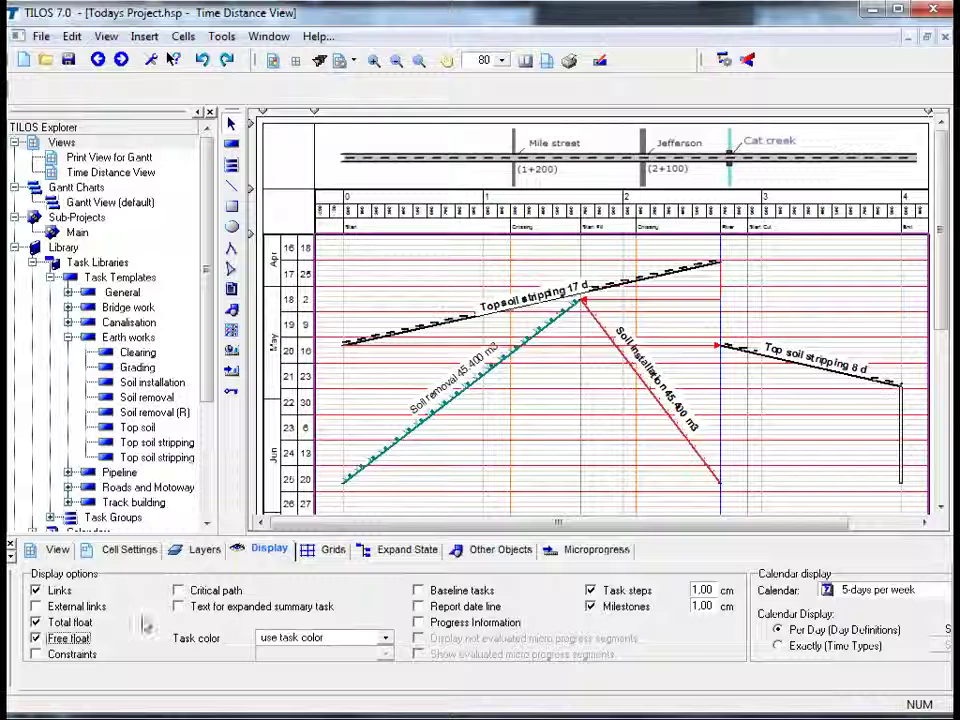
click(178, 591)
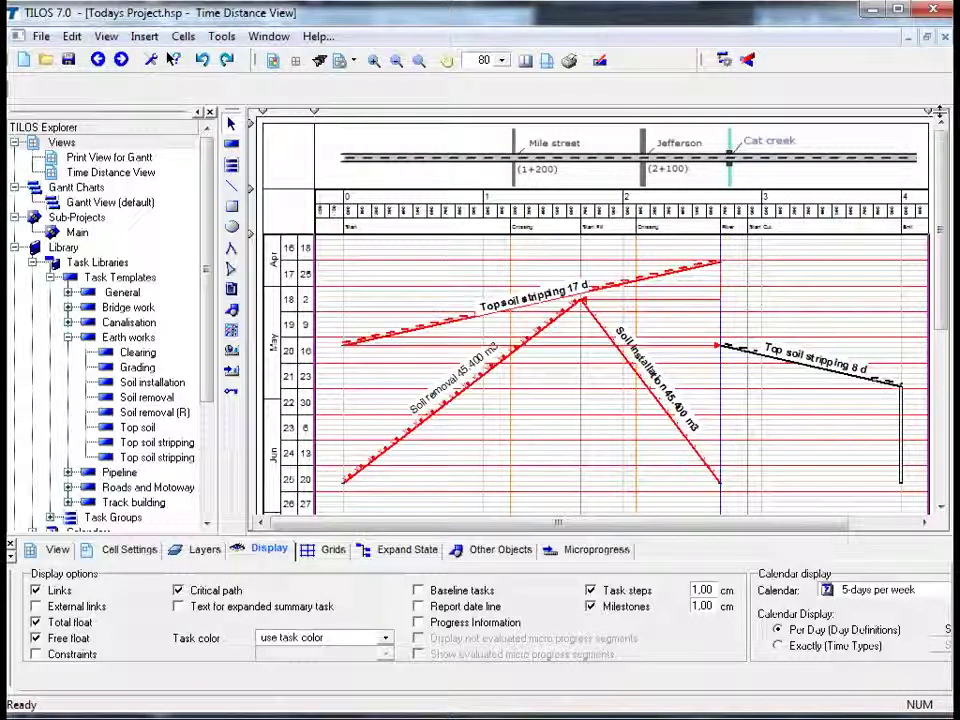
- Split the time-distance view horizontally below the distance scale and bring the period from June to August into the lower pane
drag(937, 112, 941, 232)
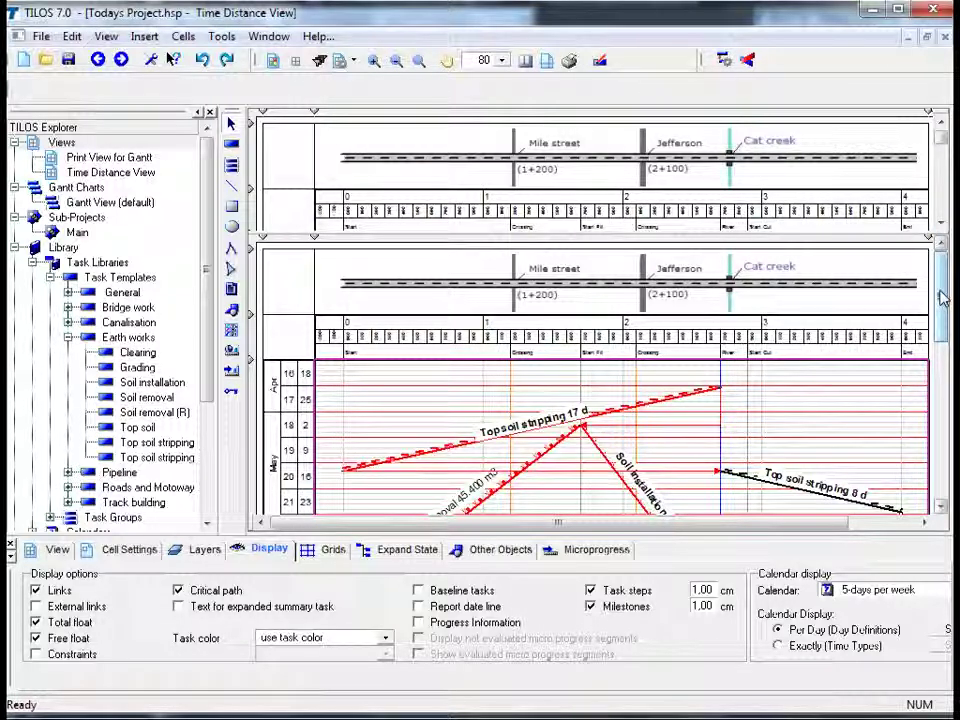
drag(940, 298, 940, 404)
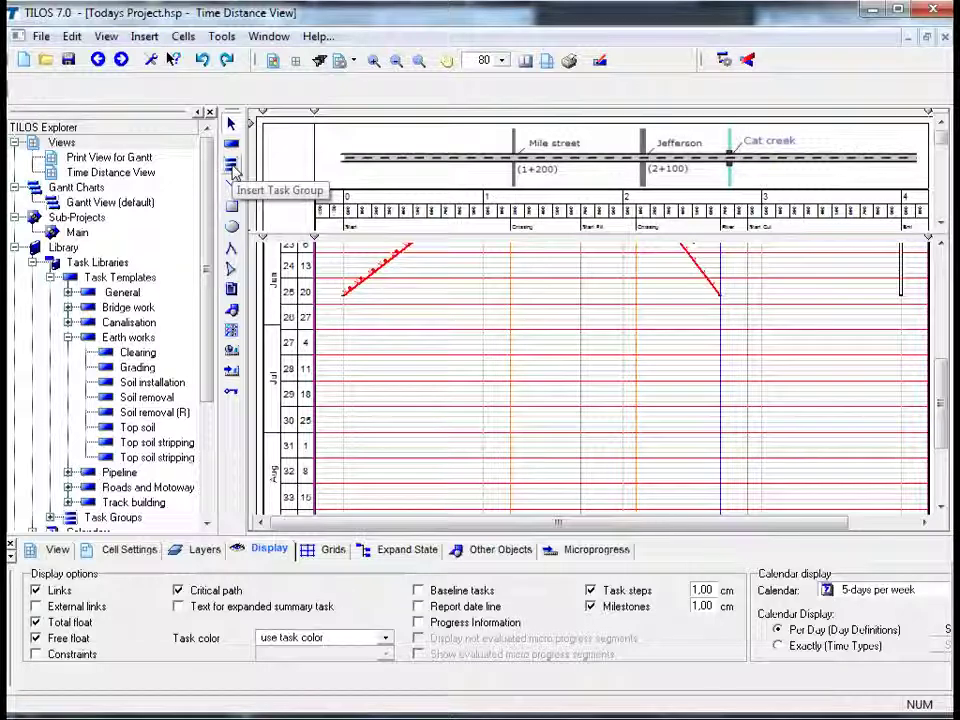
- Insert the Canalisation task group by coordinates from 2.700 to 1.200 with start date 30.06.2011, and reschedule the project
click(233, 170)
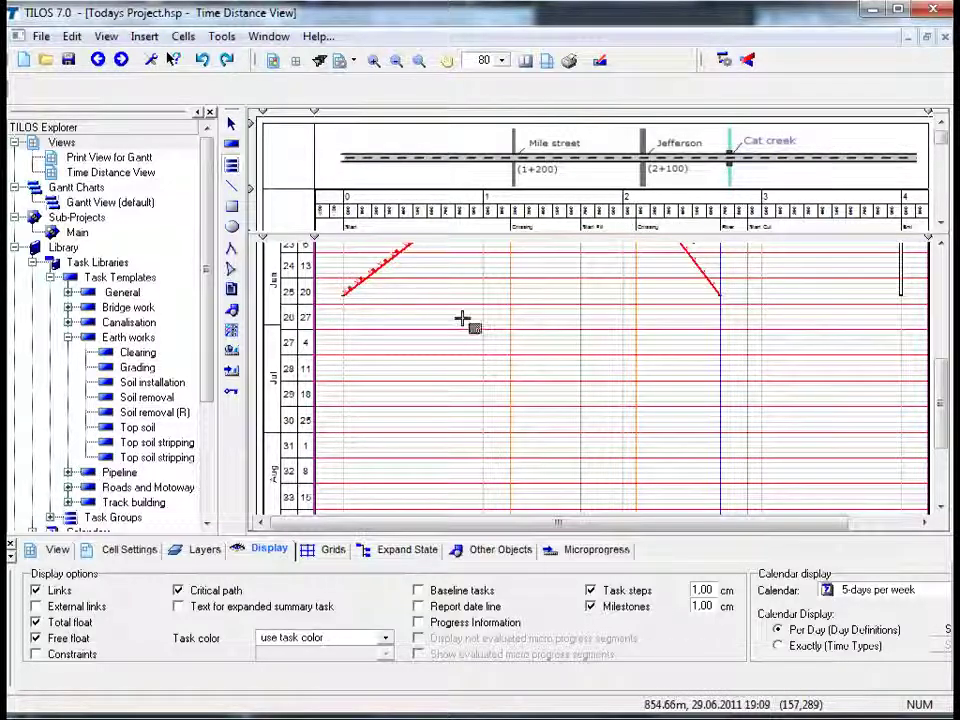
drag(462, 318, 696, 400)
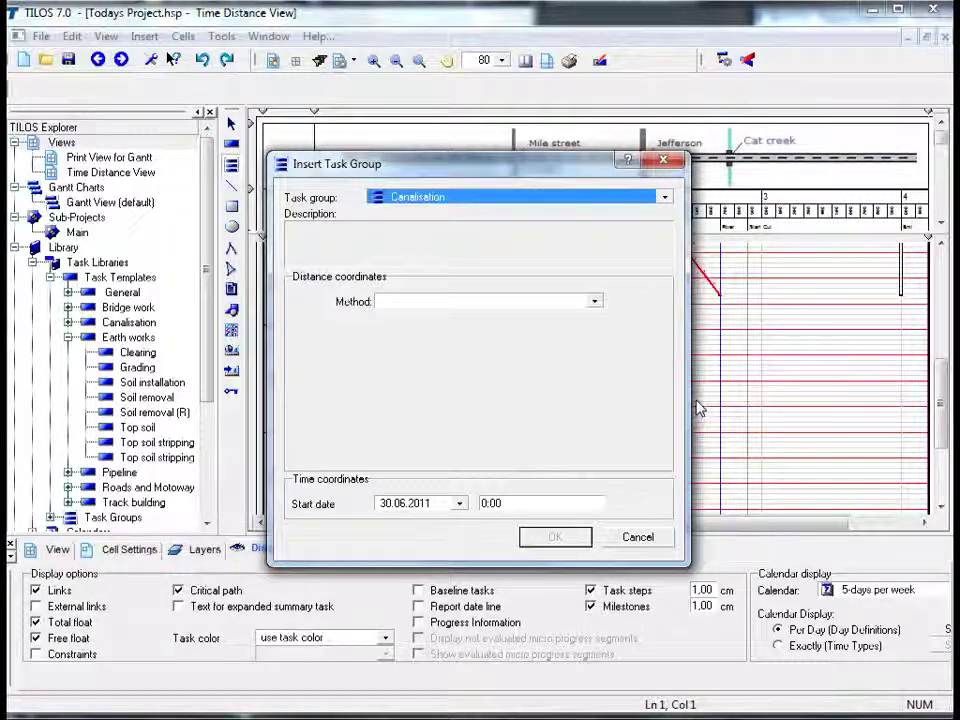
click(595, 305)
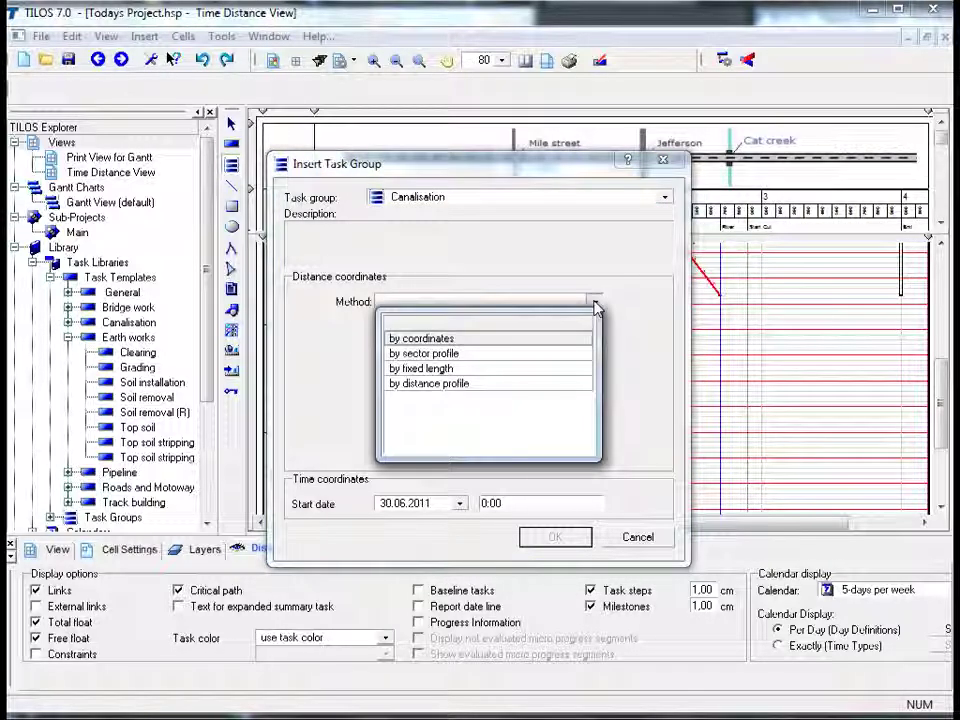
click(557, 340)
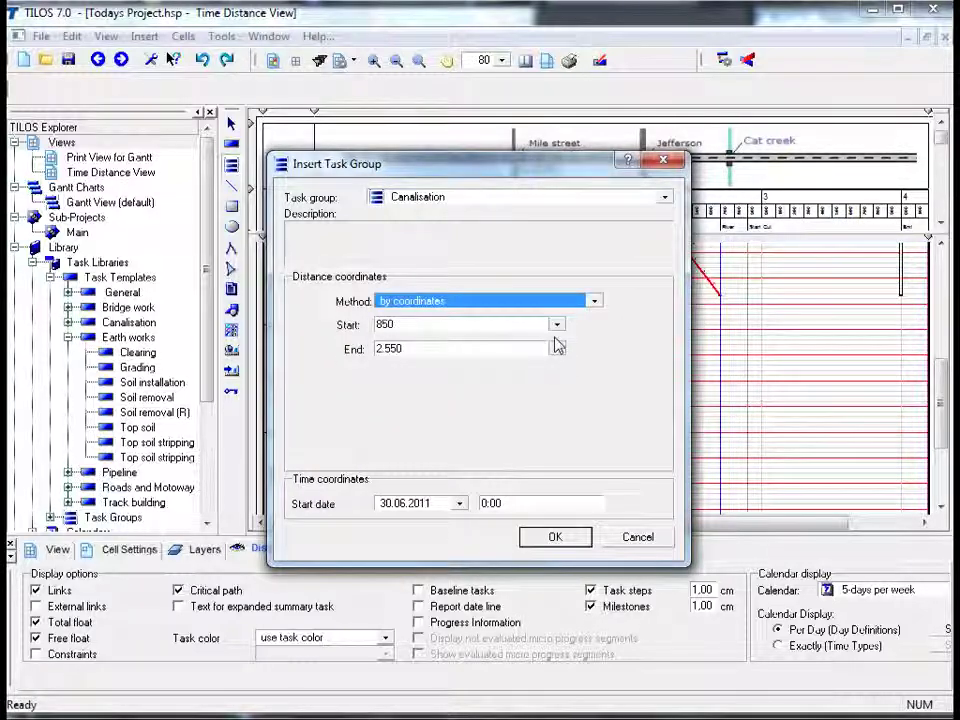
click(463, 326)
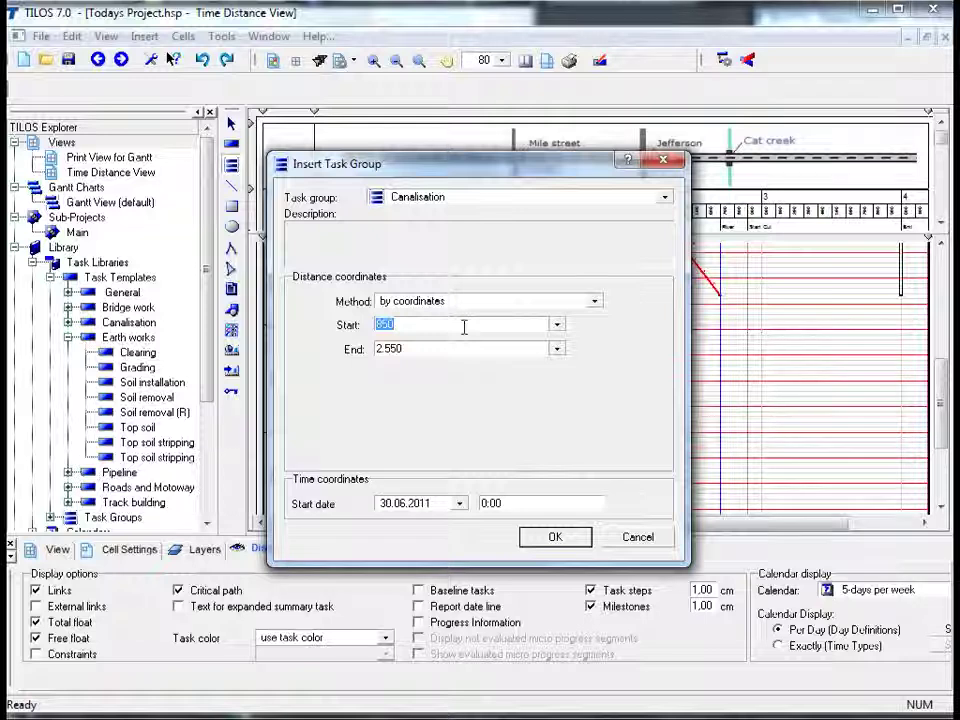
text(700)
key(Tab)
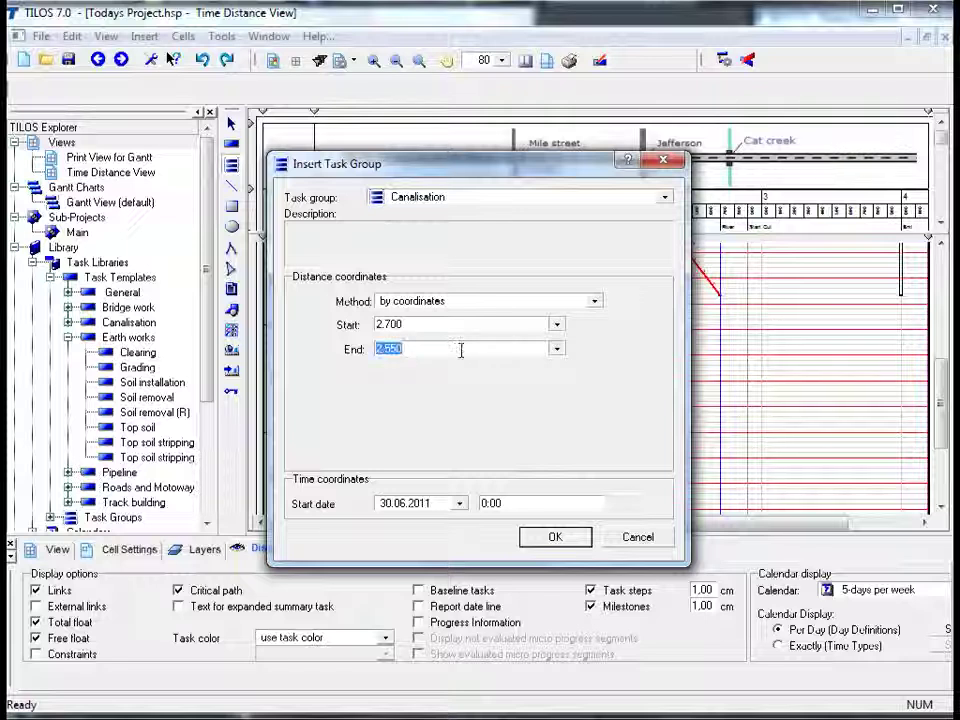
text(12)
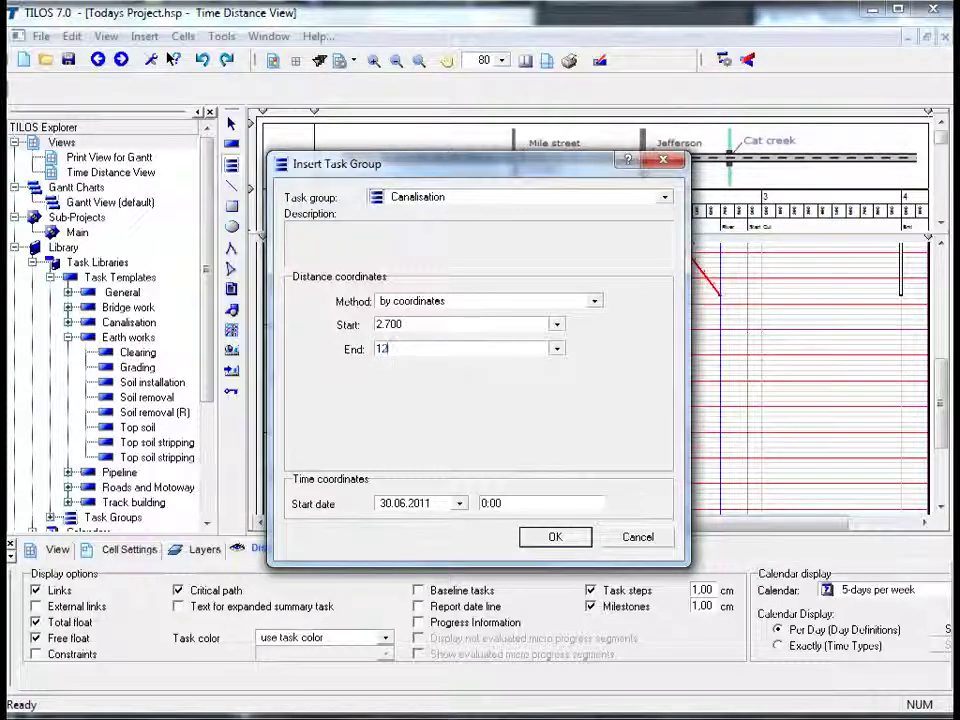
text(00)
click(551, 537)
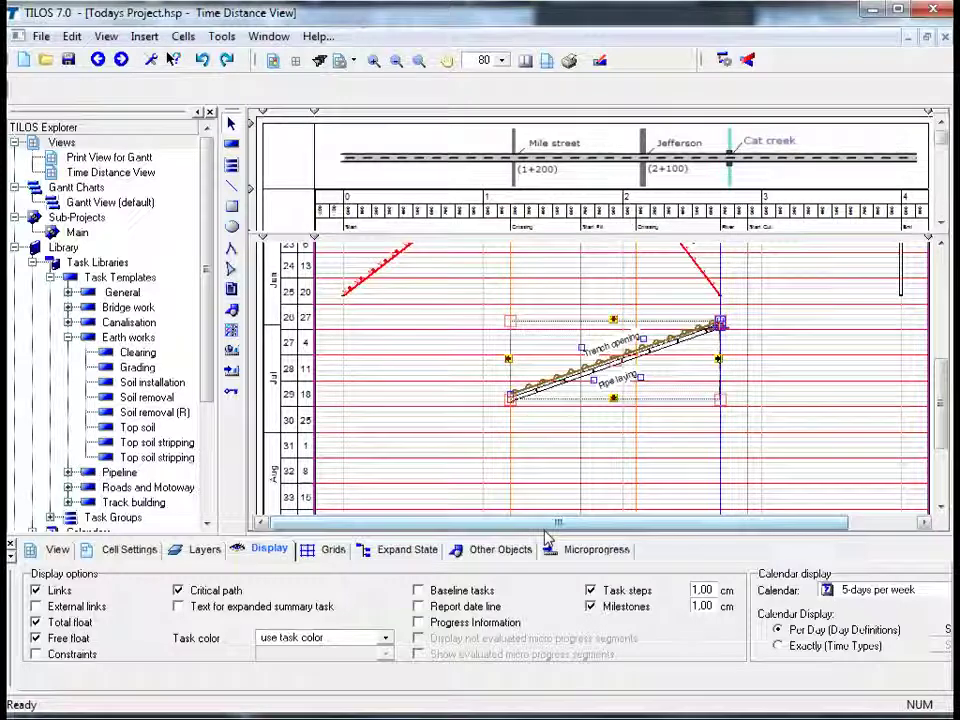
click(477, 366)
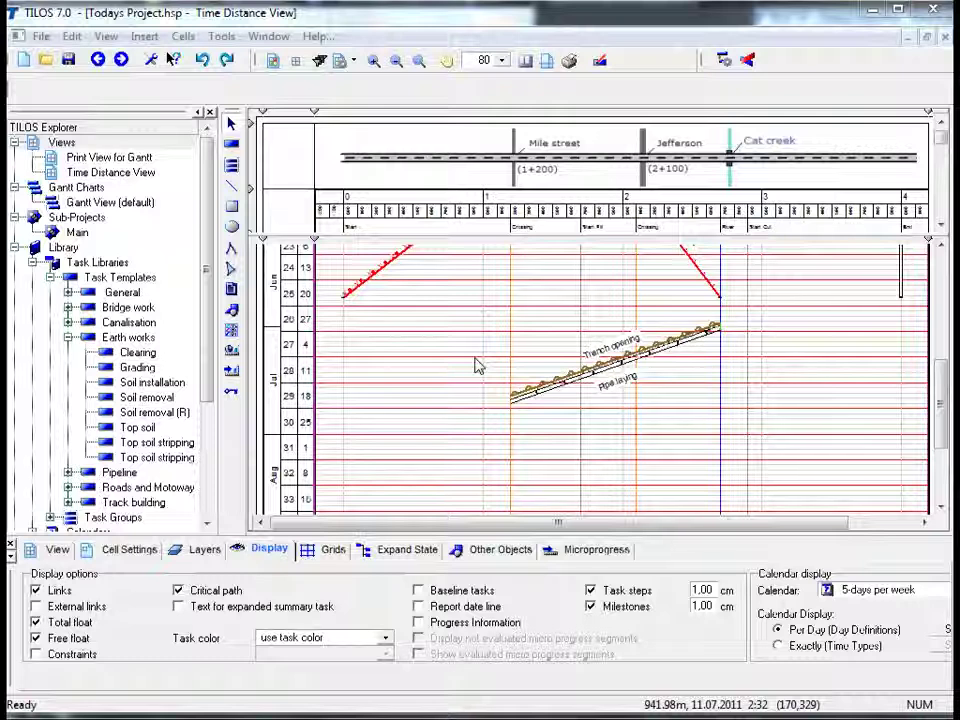
click(722, 61)
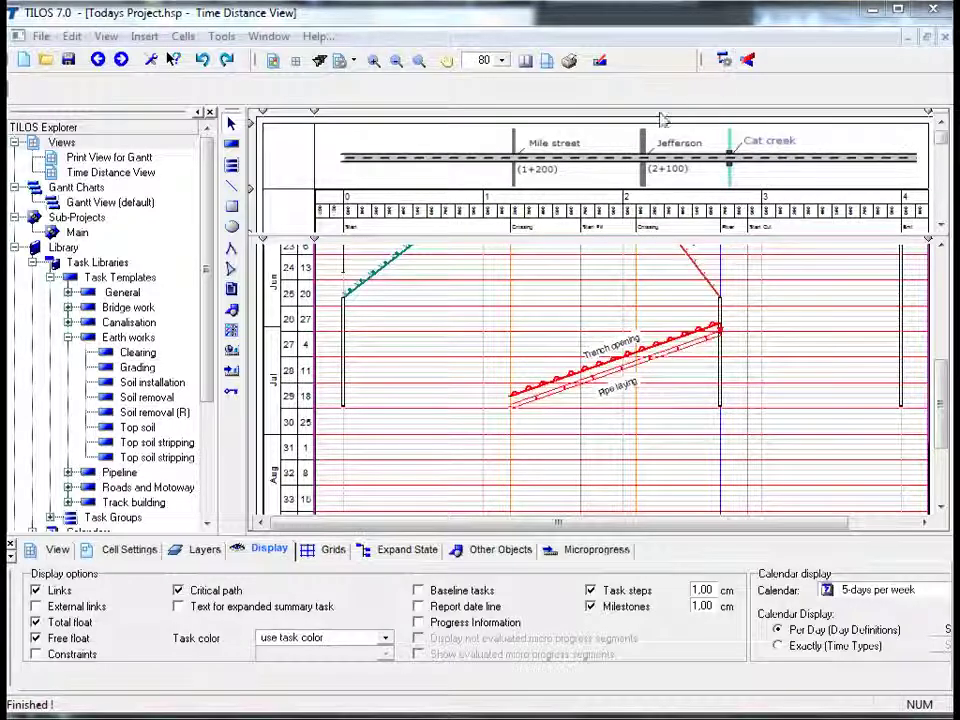
- Link soil removal to trench opening with a Finish - Start link, synchronize its Start and End distance and speed, and reschedule the project
click(369, 276)
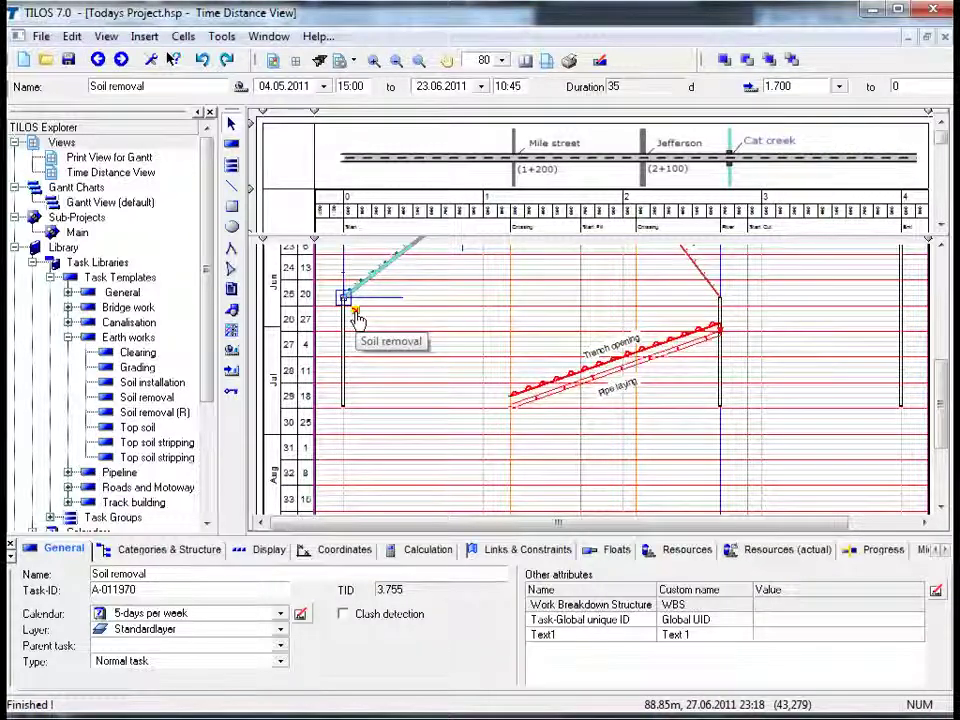
click(355, 312)
drag(357, 318, 718, 321)
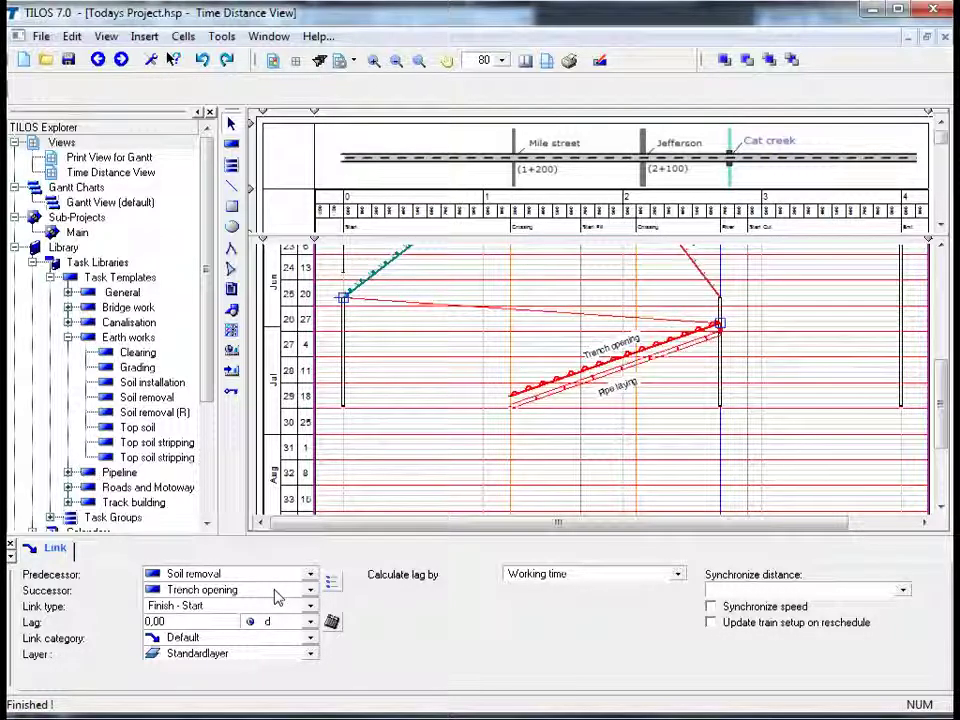
click(484, 368)
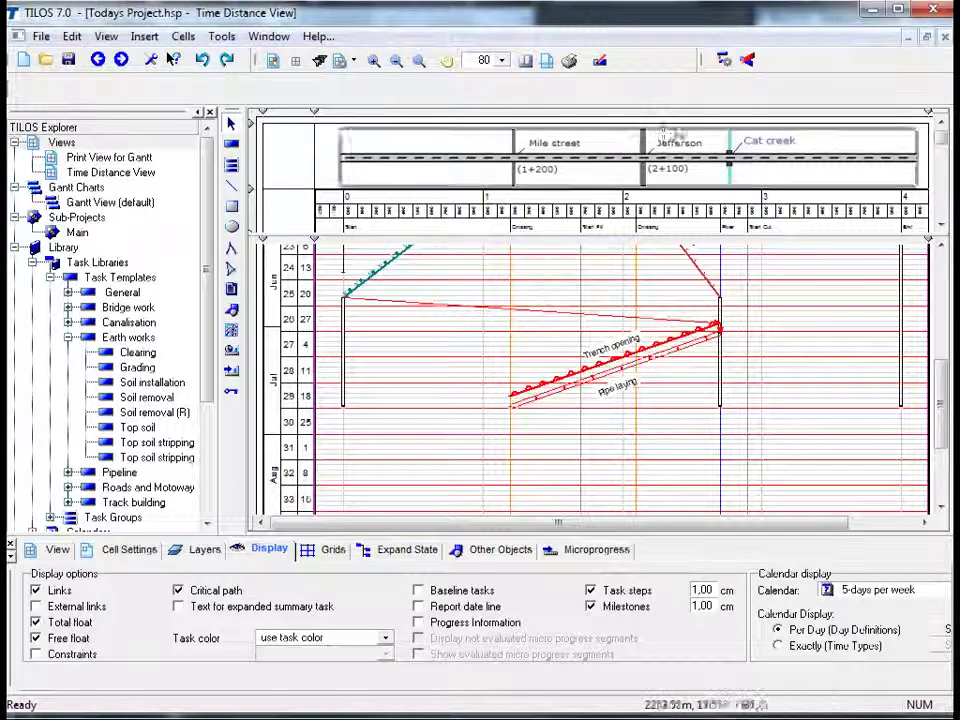
click(724, 61)
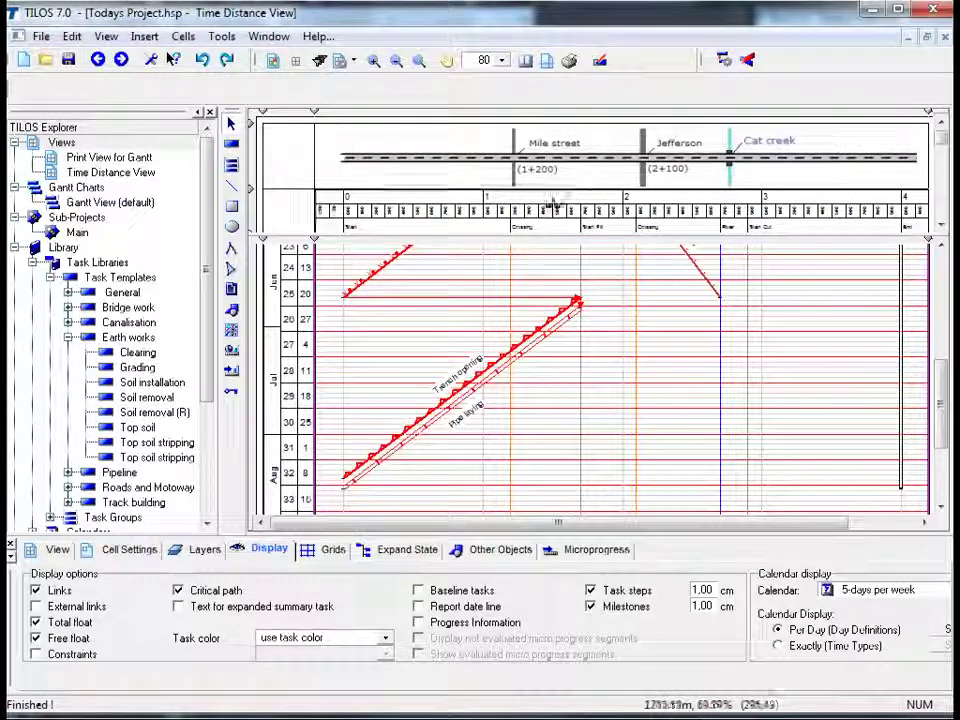
click(493, 299)
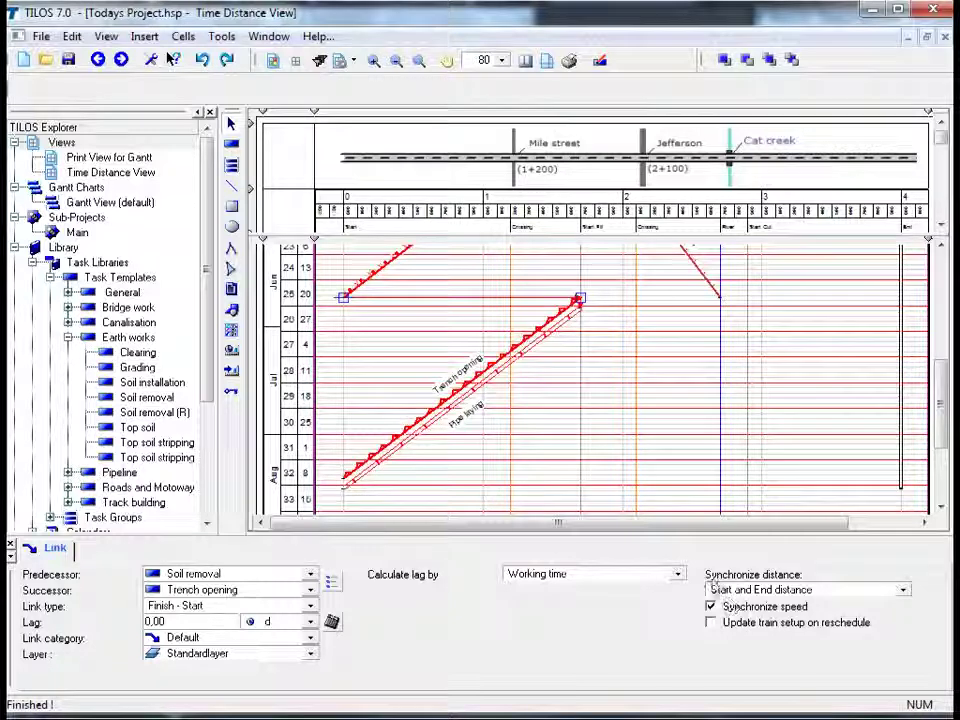
- Try to override the synchronized speed by giving trench opening a planned work rate of 15 m/h and rescheduling the project
click(527, 335)
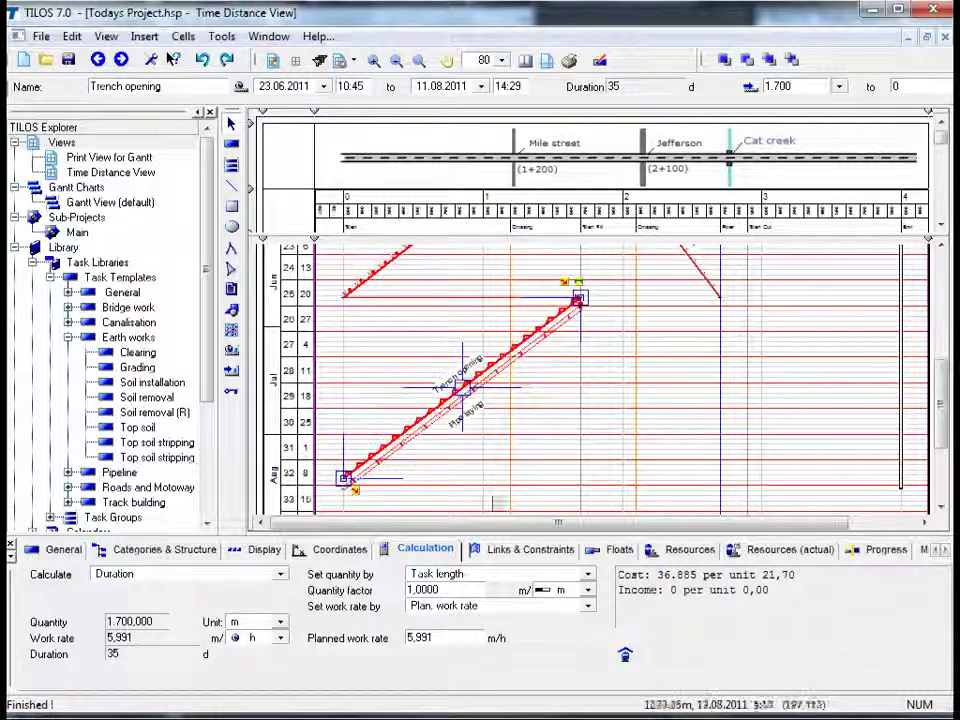
double_click(450, 637)
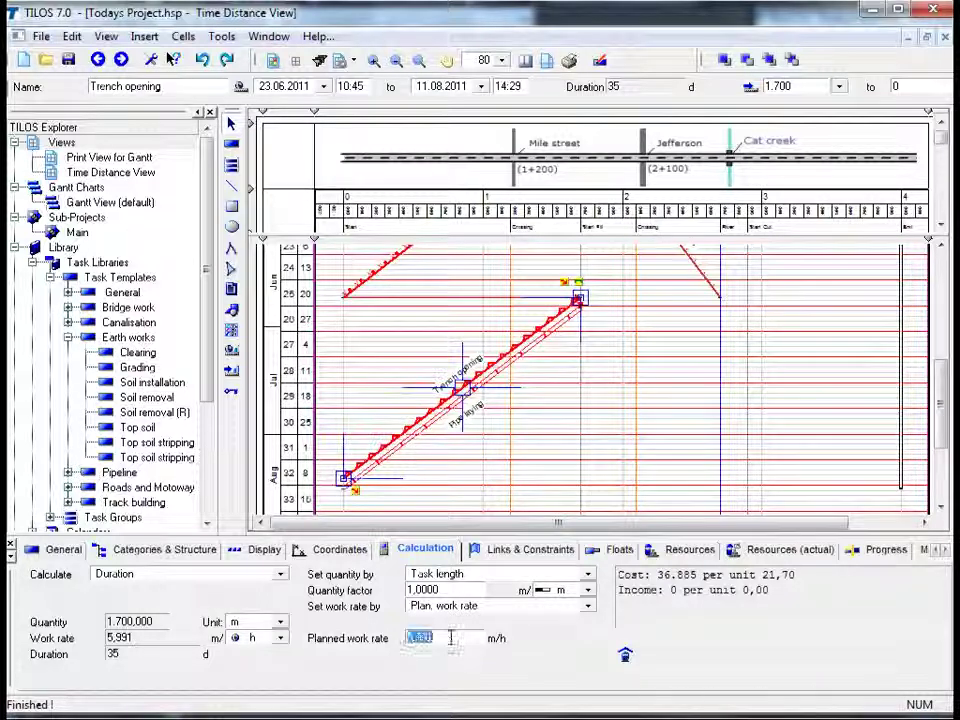
text(1)
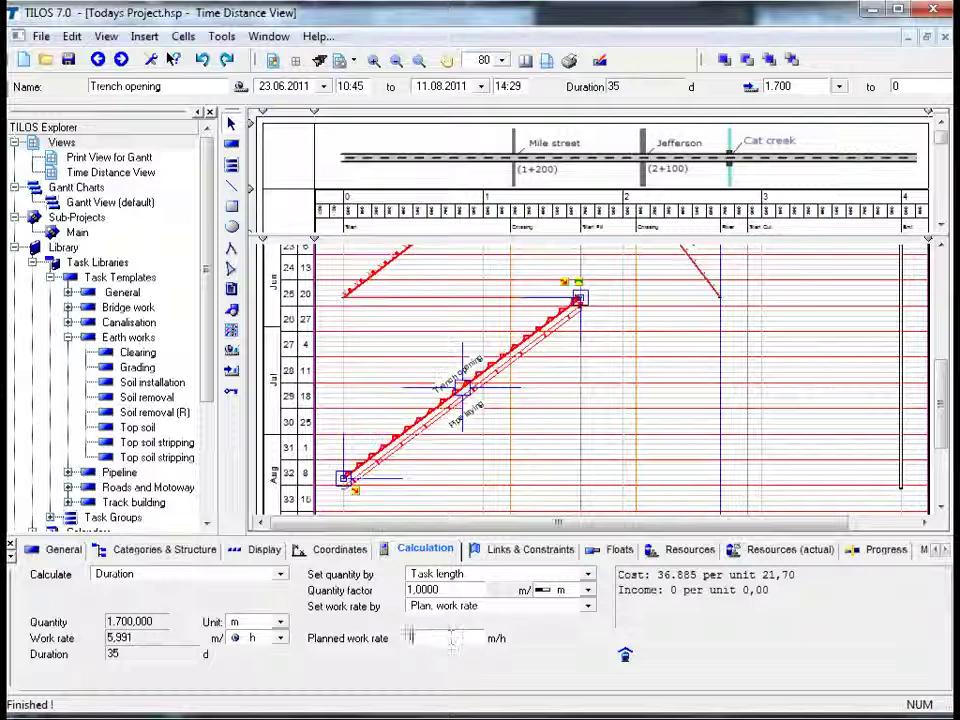
text(5)
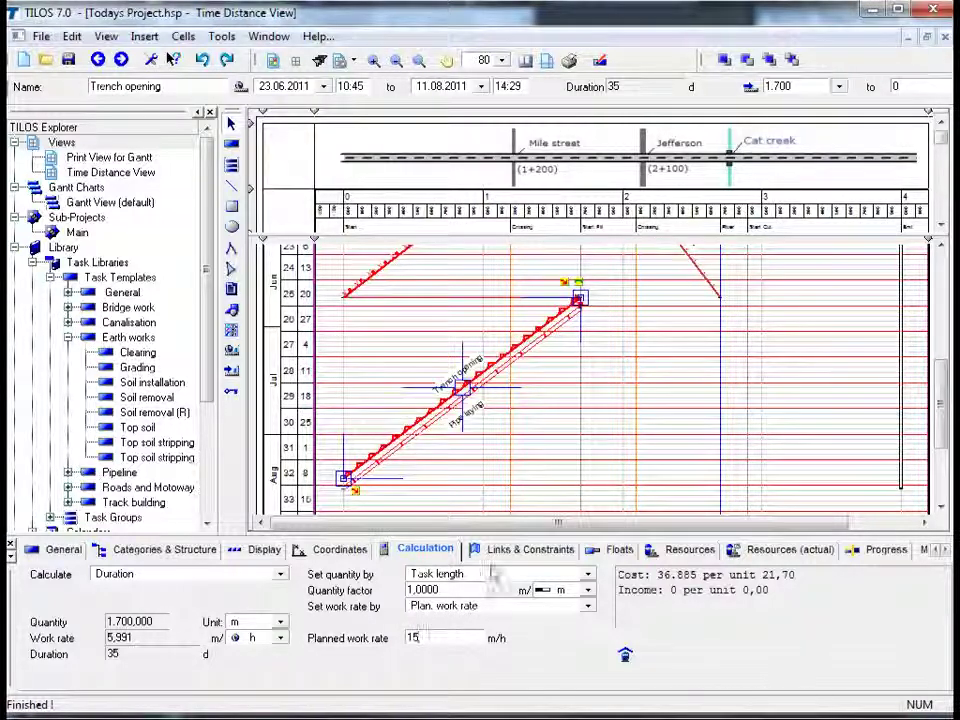
click(545, 495)
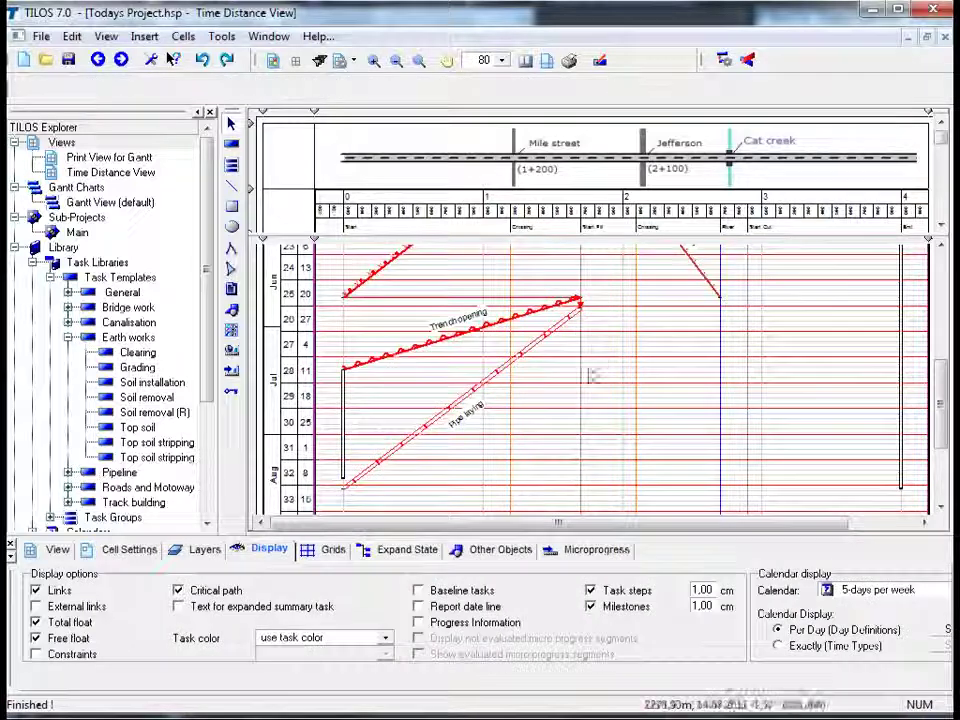
click(724, 62)
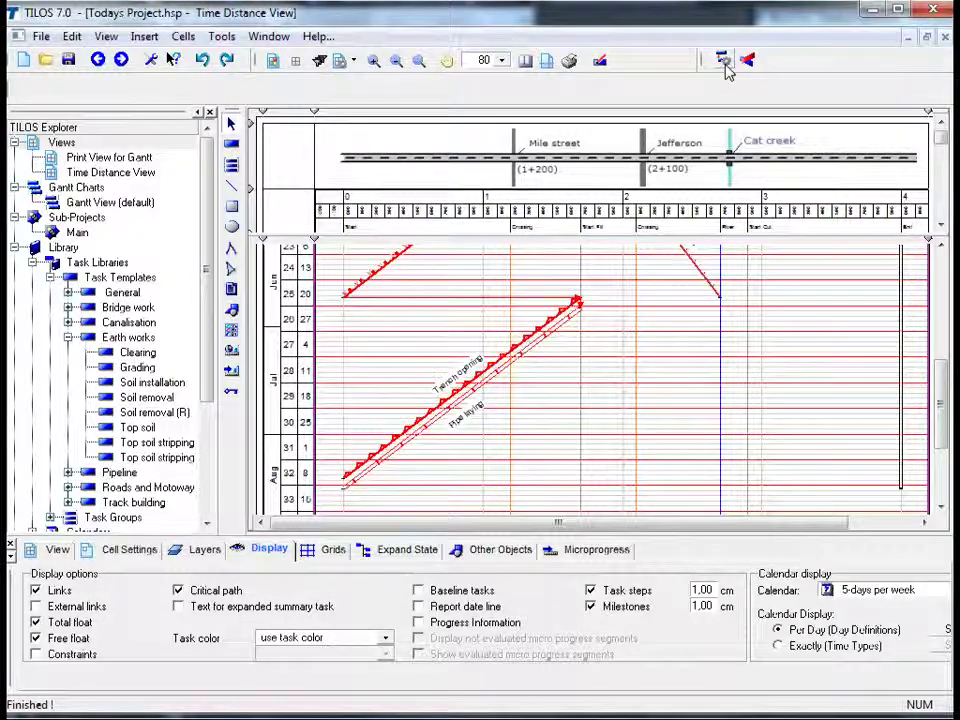
- Copy the left-hand trench opening and pipe laying tasks by coordinates to 4.000 through 2.700 in sub-project Main, with start date 30.06.2011
click(544, 441)
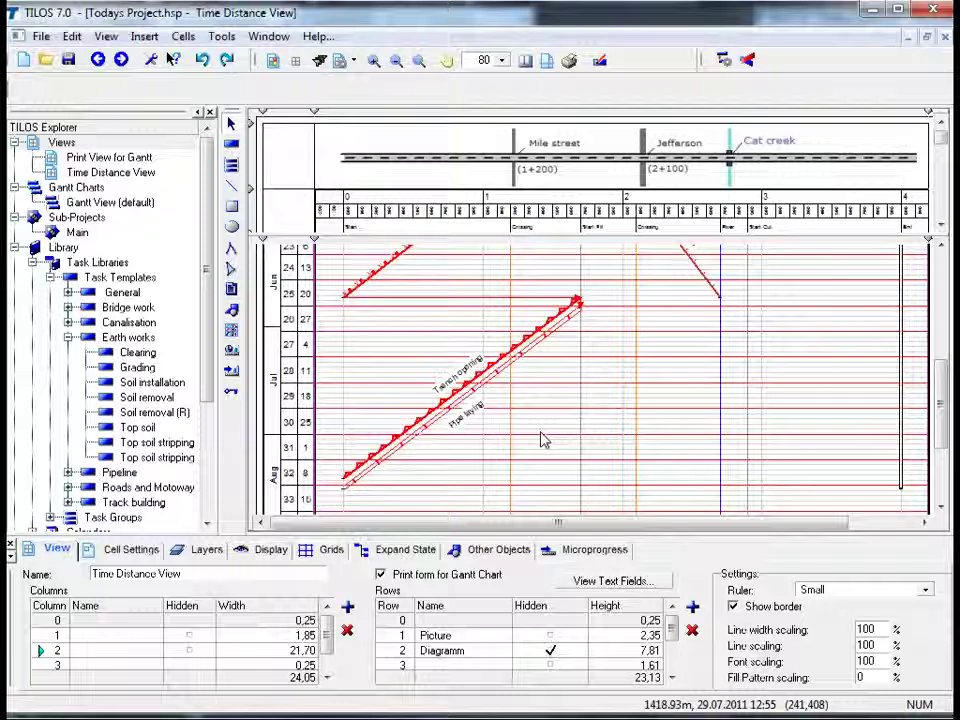
click(404, 428)
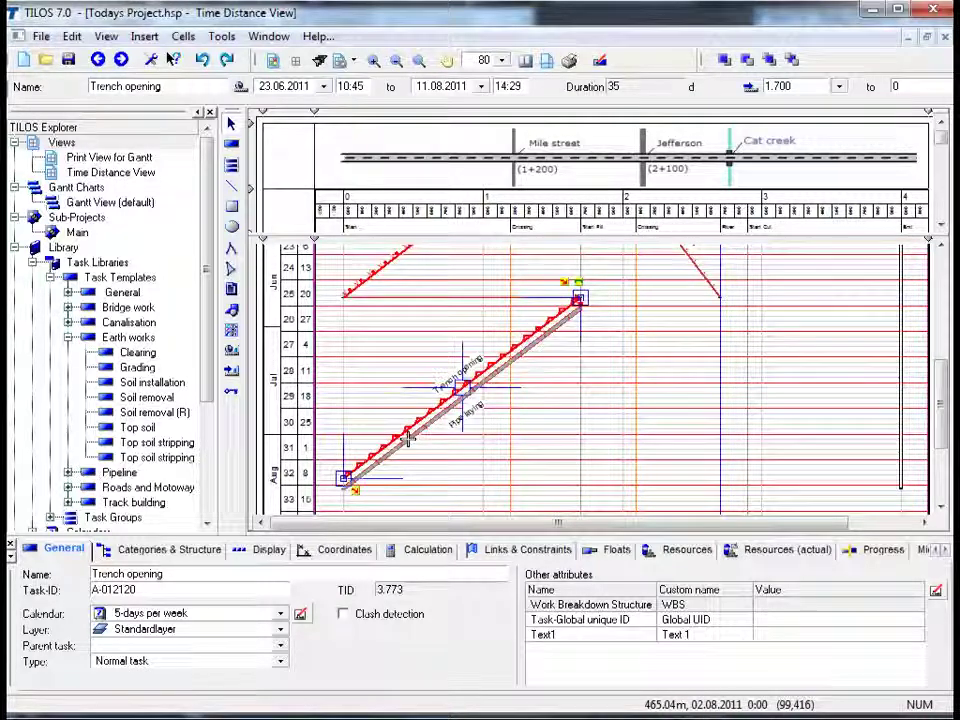
ctrl+click(407, 437)
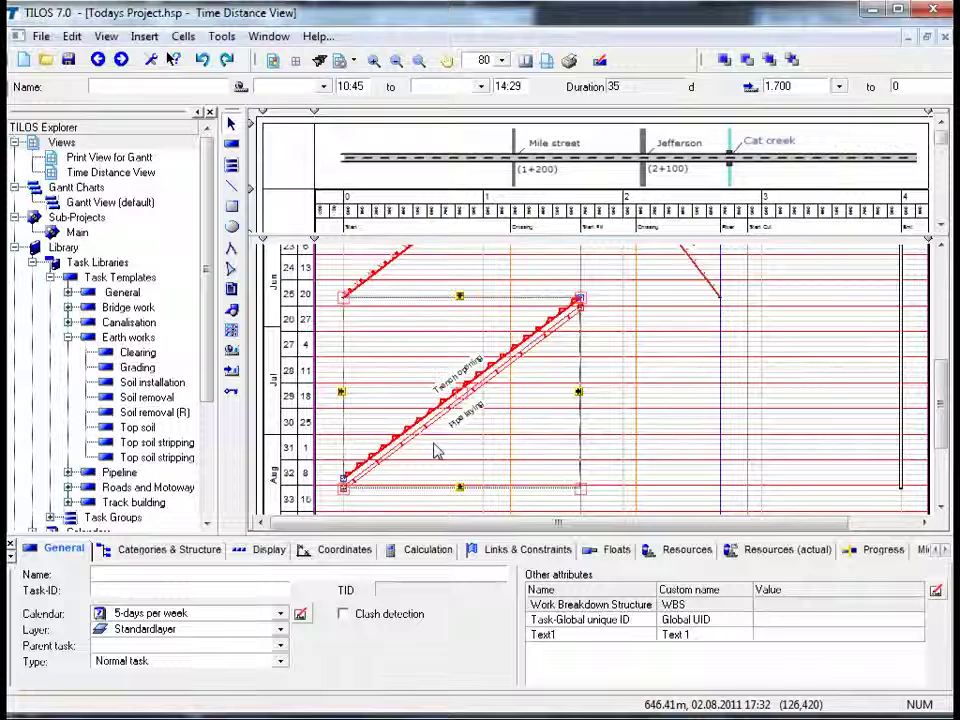
right_click(436, 451)
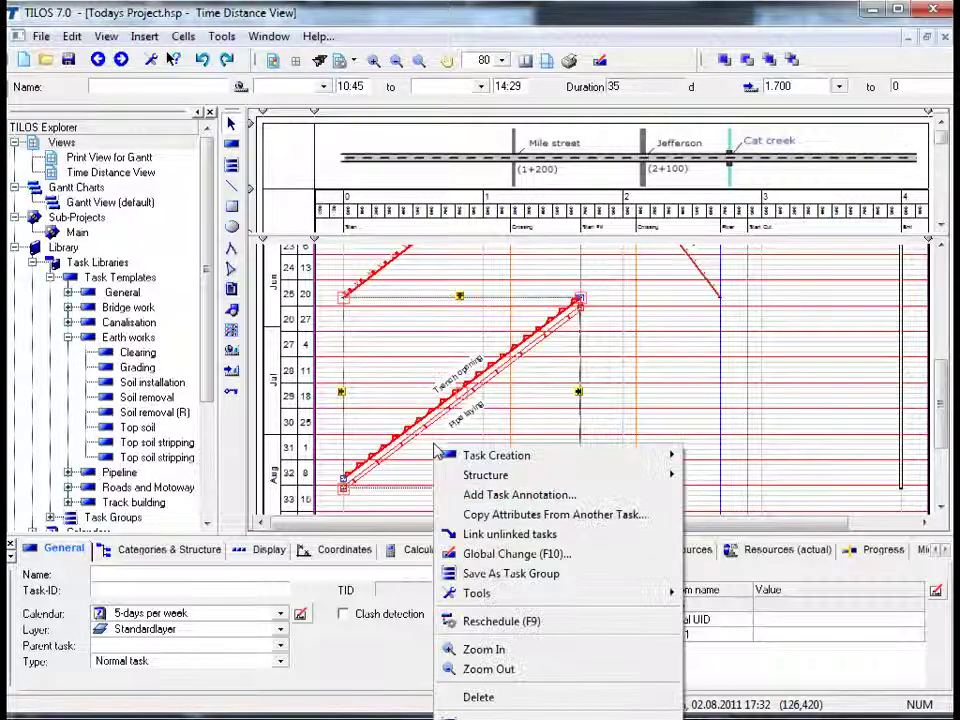
mouse_move(473, 456)
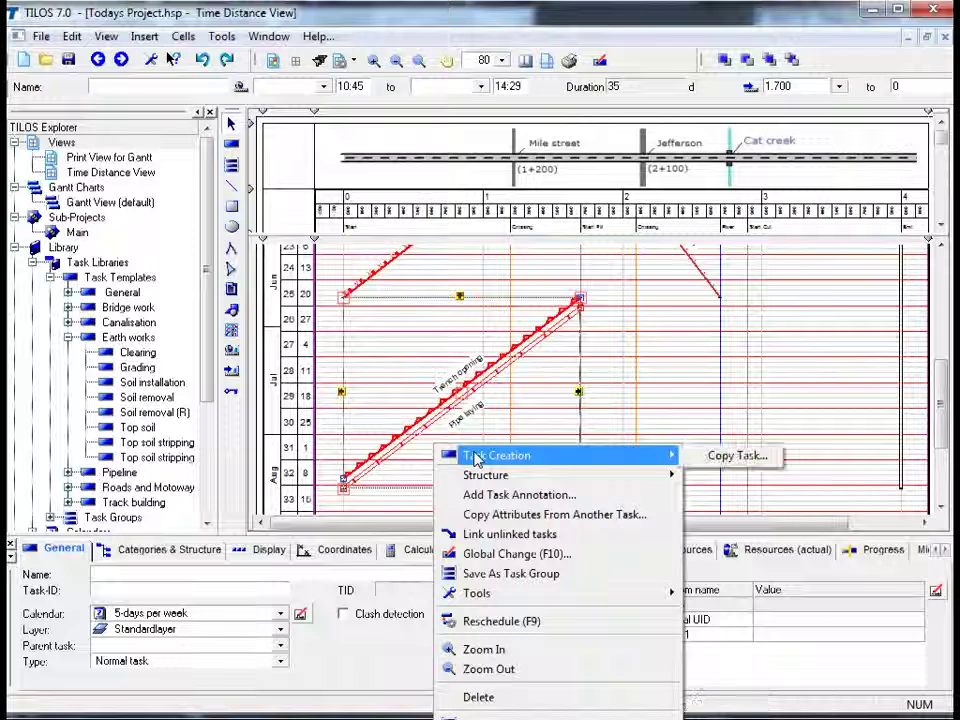
click(726, 456)
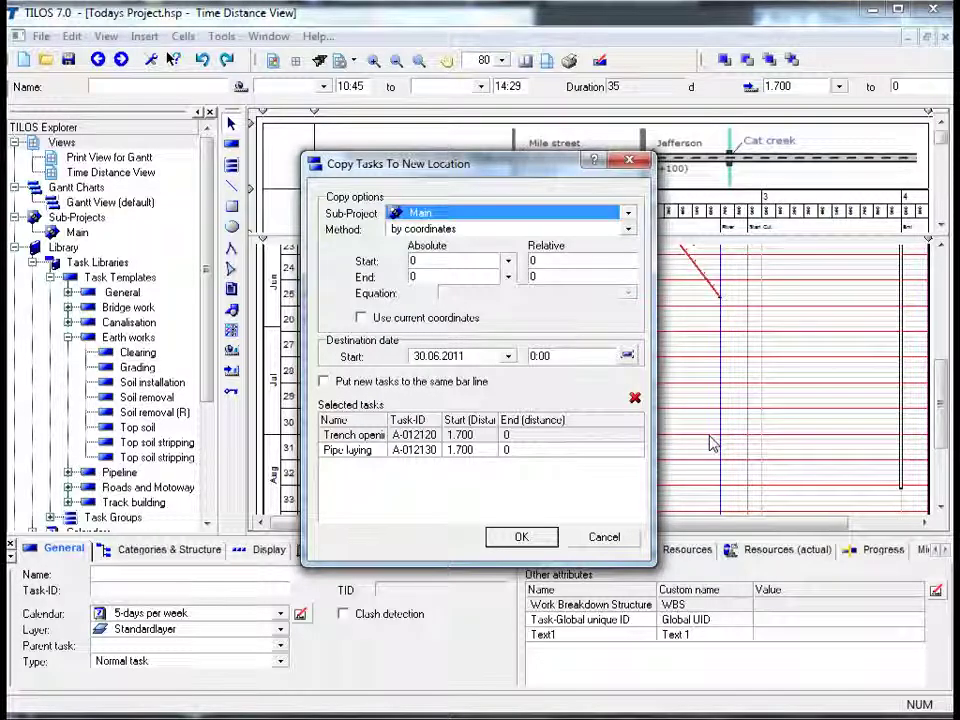
click(449, 261)
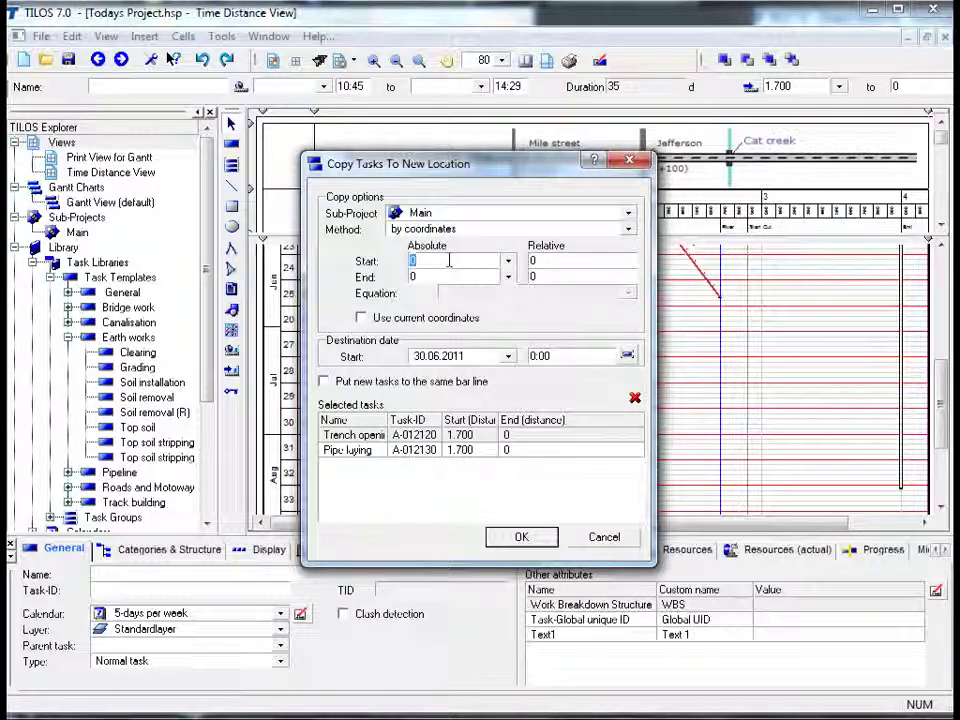
text(4000)
key(Tab)
key(Tab)
text(2700)
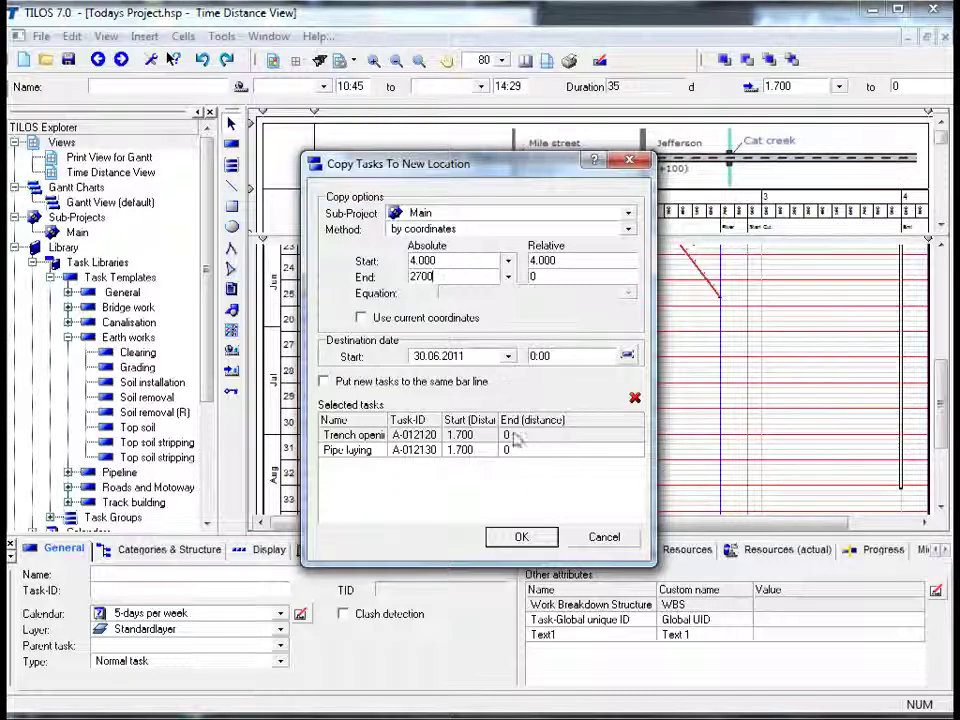
click(521, 538)
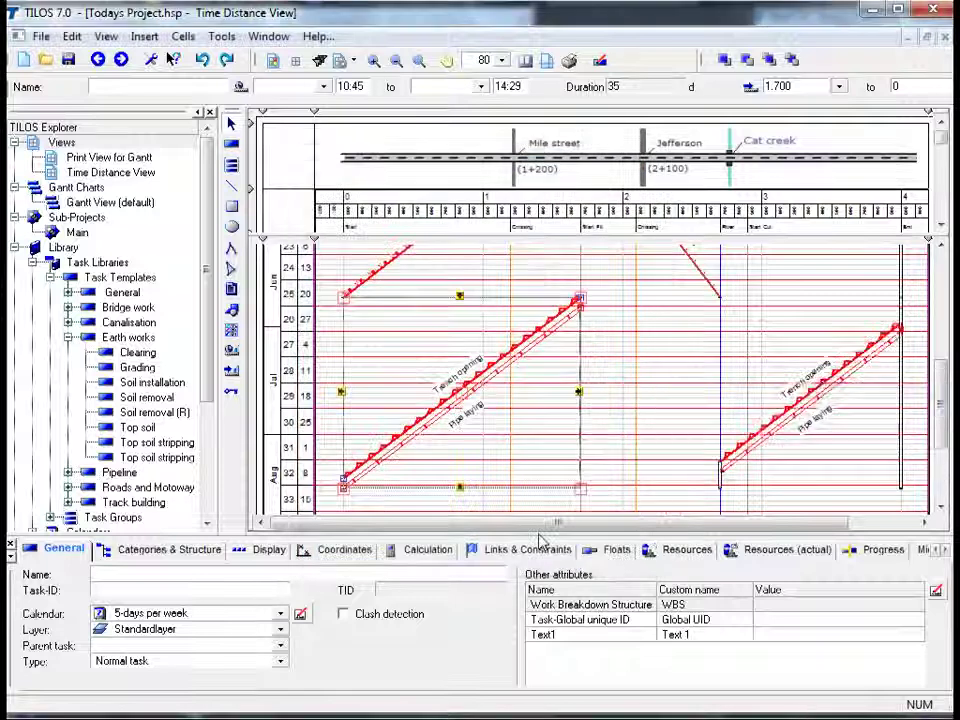
click(636, 450)
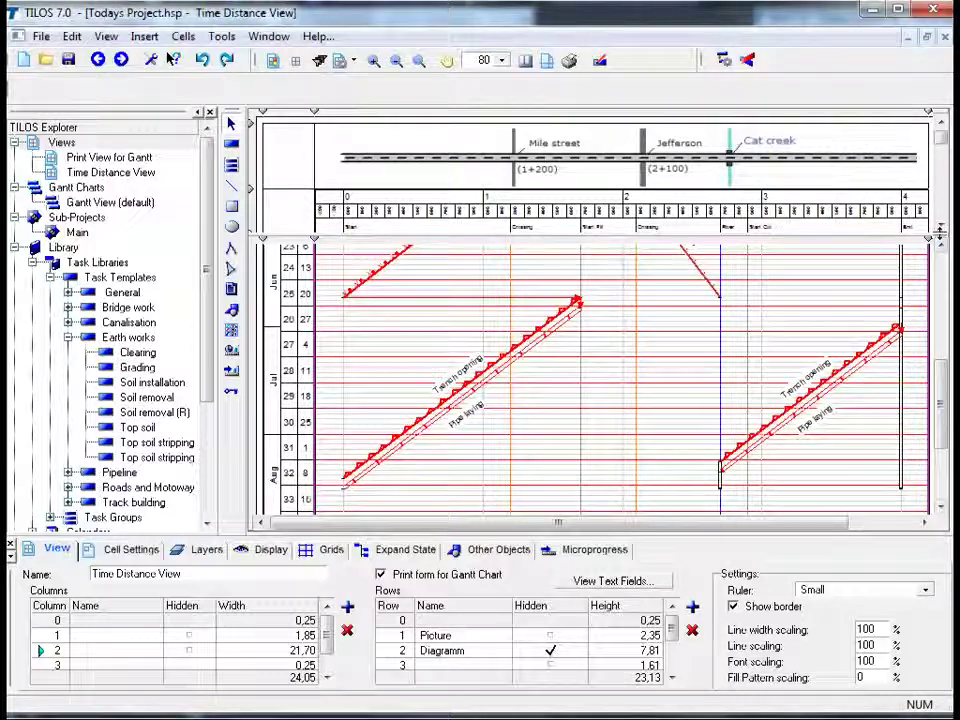
- Remove the horizontal split from the time-distance view and bring the distance scale and earthworks tasks back into view
drag(938, 237, 937, 110)
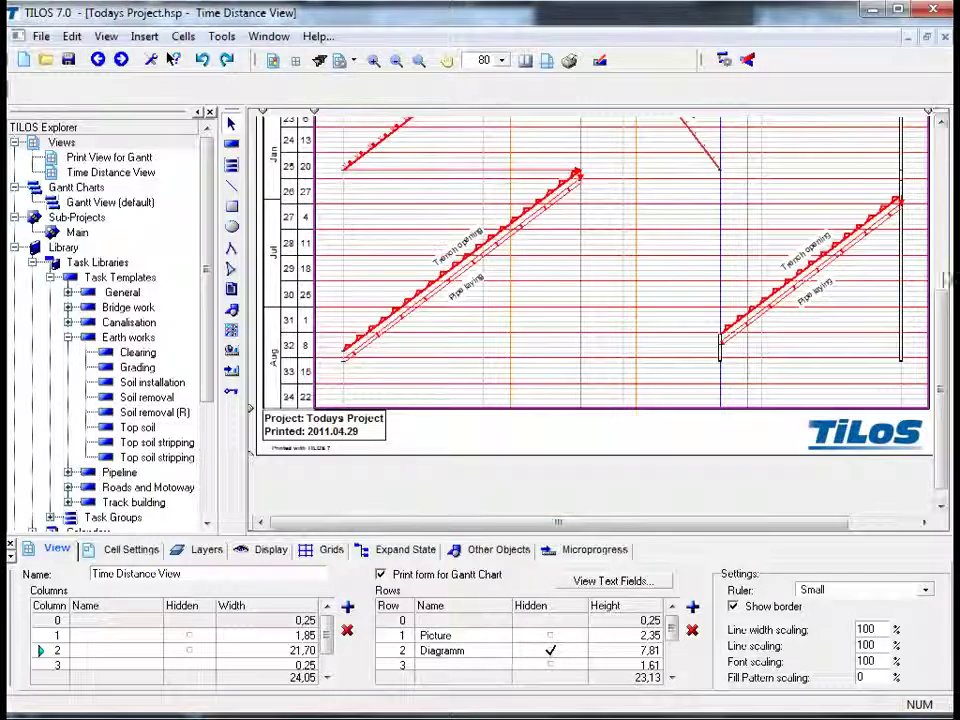
scroll(945, 372, up, 3)
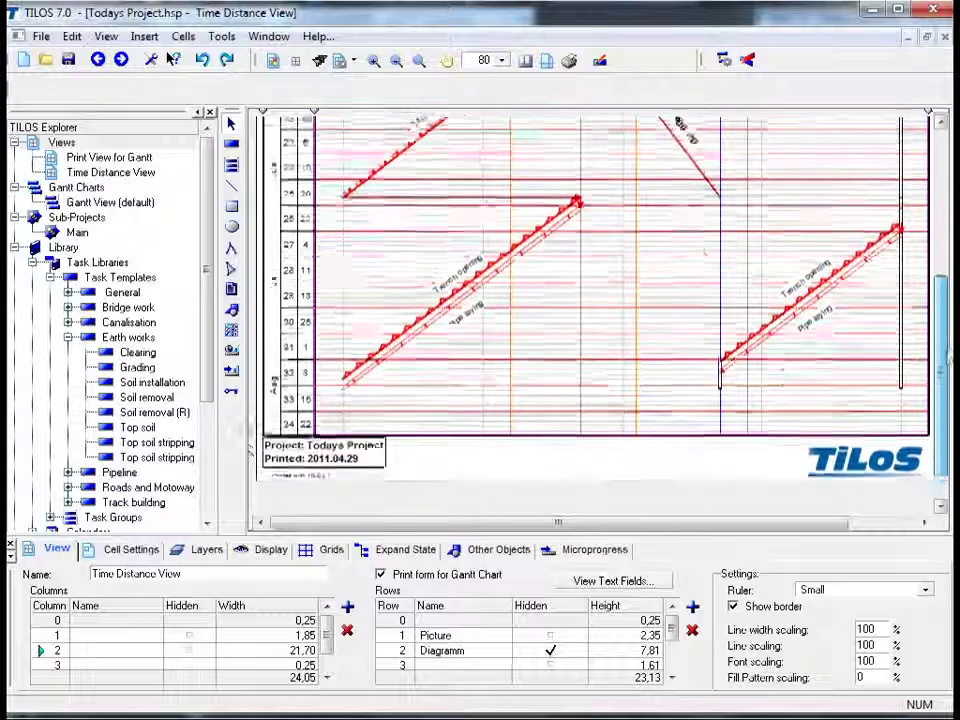
scroll(945, 372, up, 5)
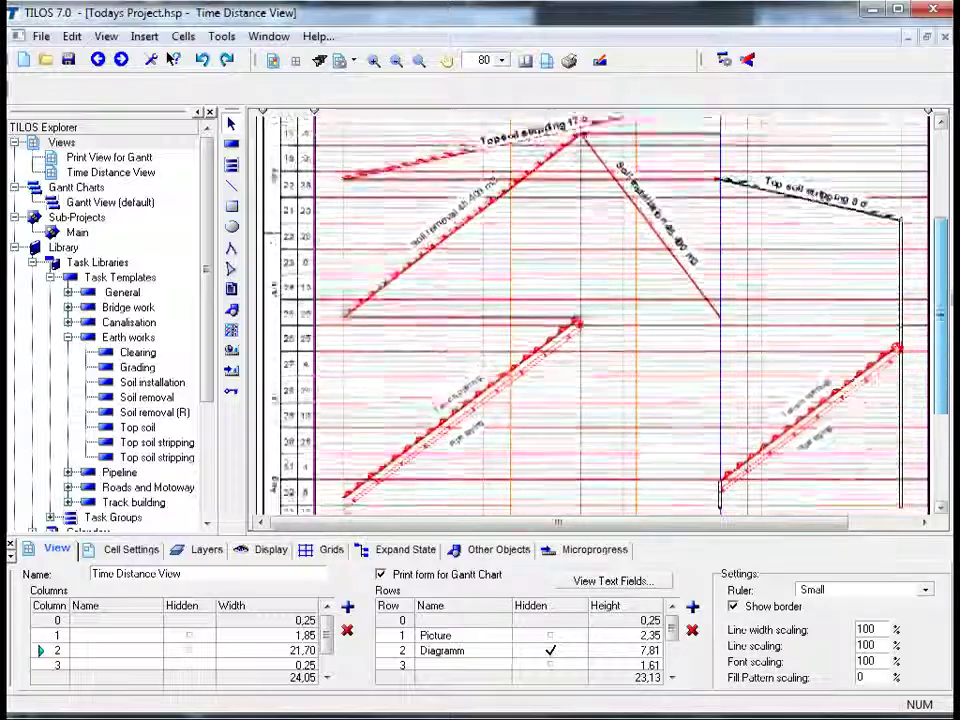
scroll(940, 210, up, 5)
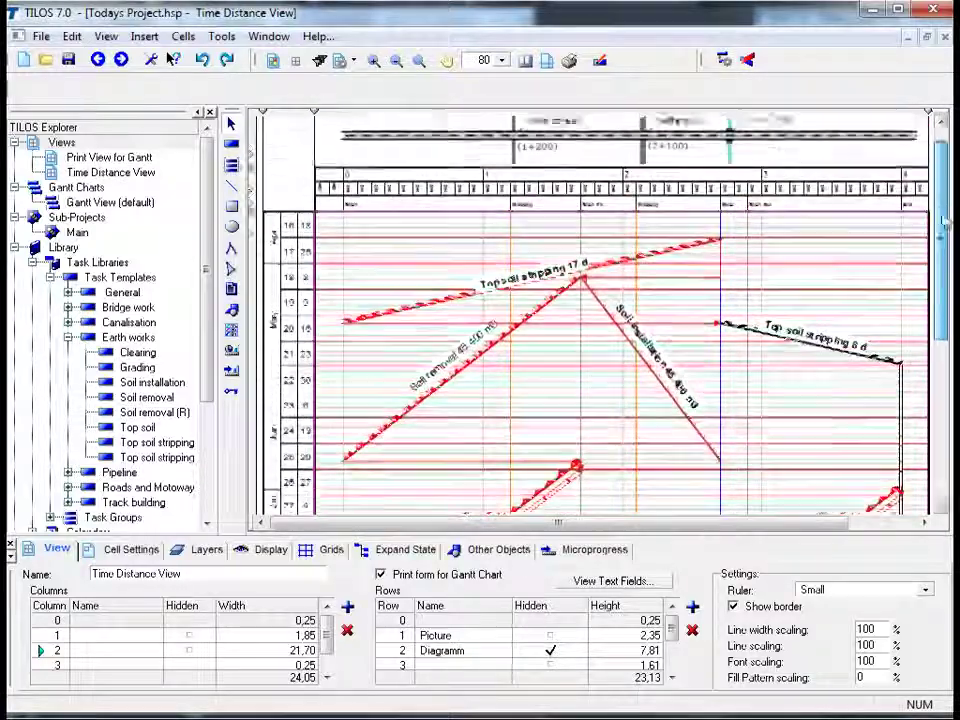